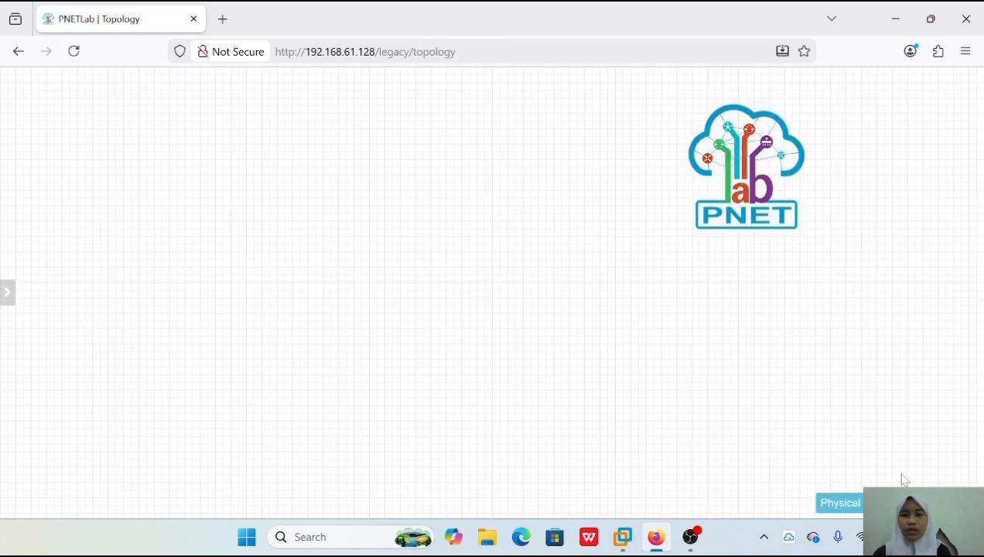
Add one network of type Management(Cloud0) to the empty topology, keeping the name Net.
right_click(304, 176)
click(359, 238)
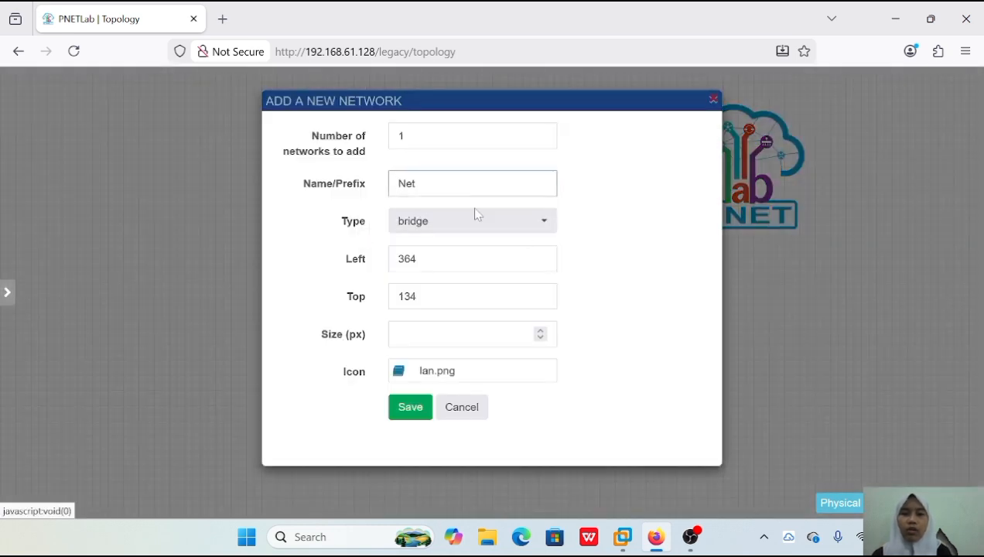
click(534, 228)
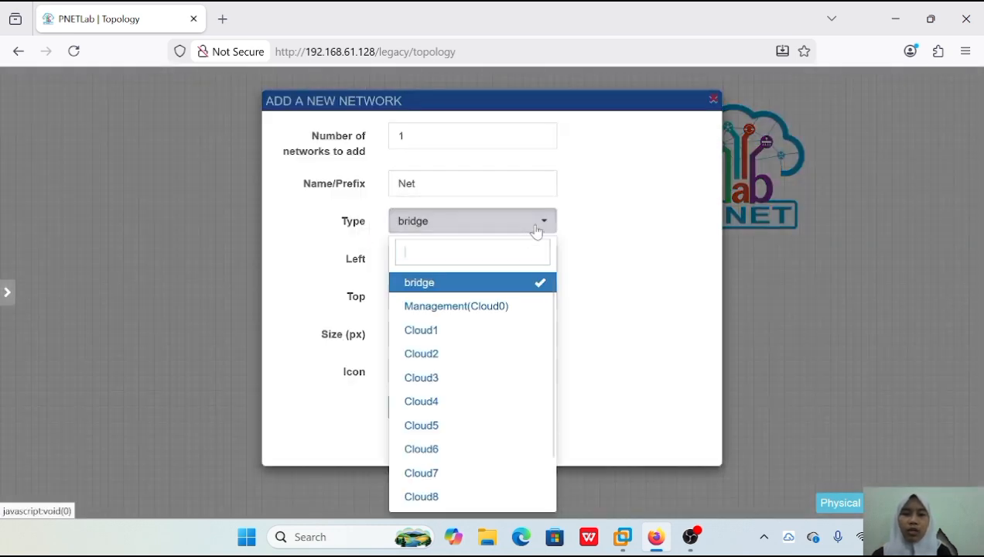
click(505, 313)
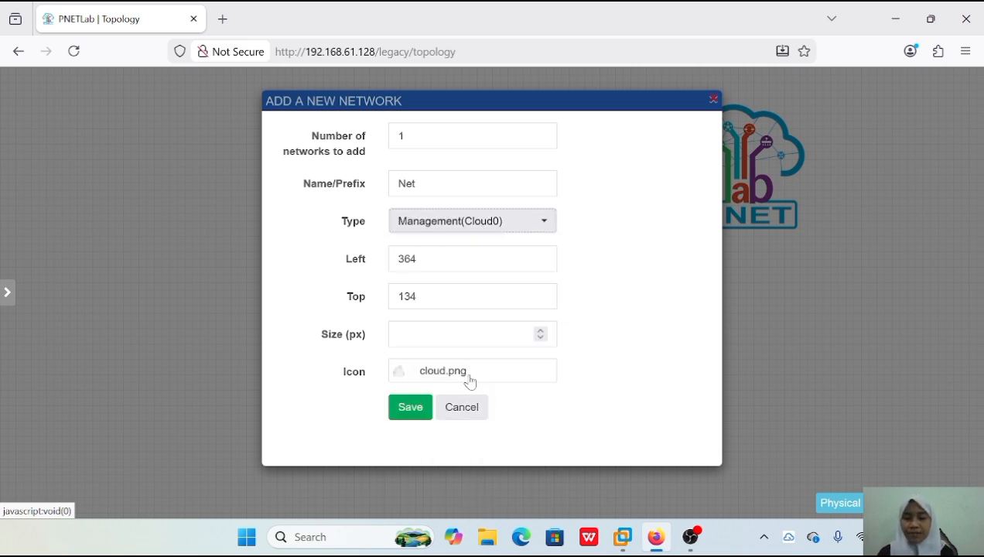
click(412, 406)
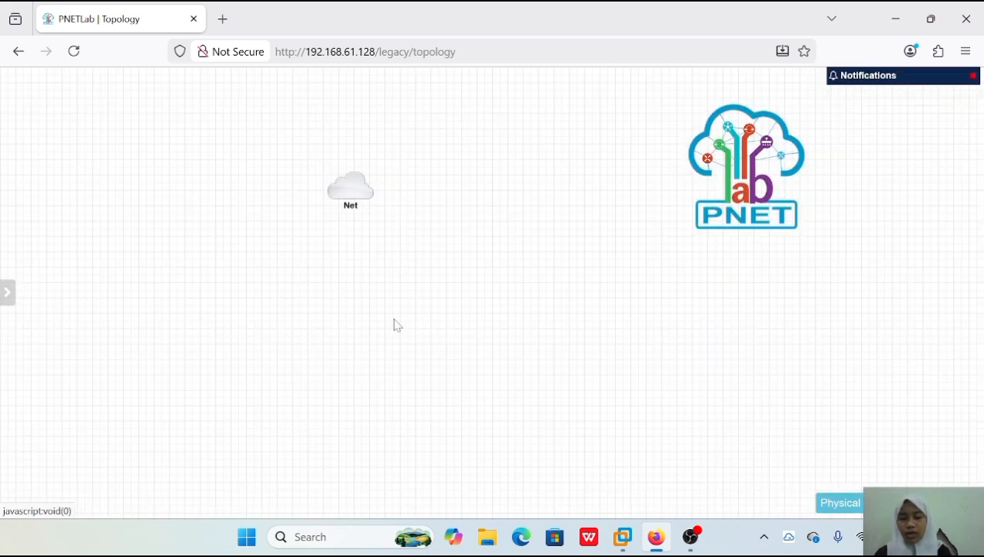
Add a MikroTik RouterOS node using image mikrotik-49 with the Qemu options cleared, and place it directly below the Net cloud.
right_click(394, 318)
click(438, 345)
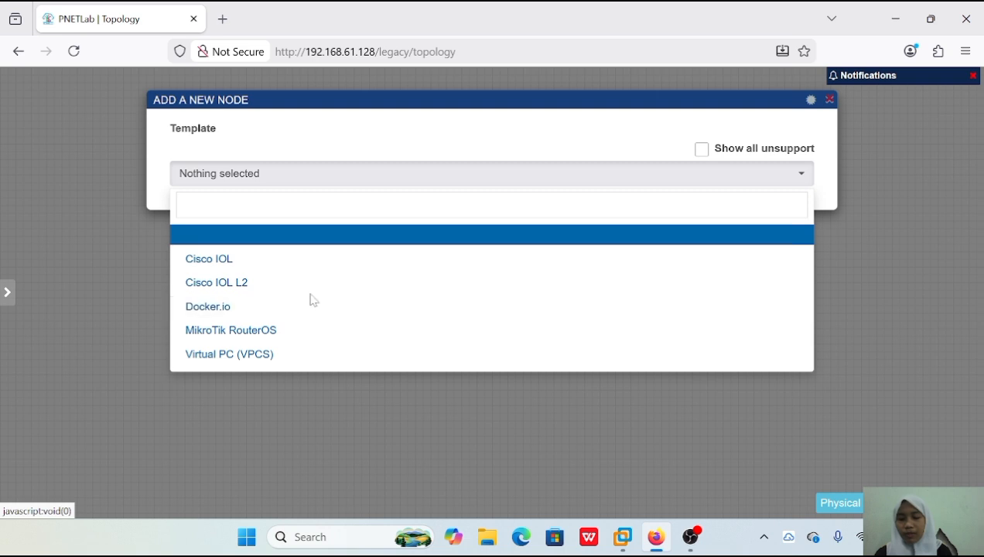
click(283, 331)
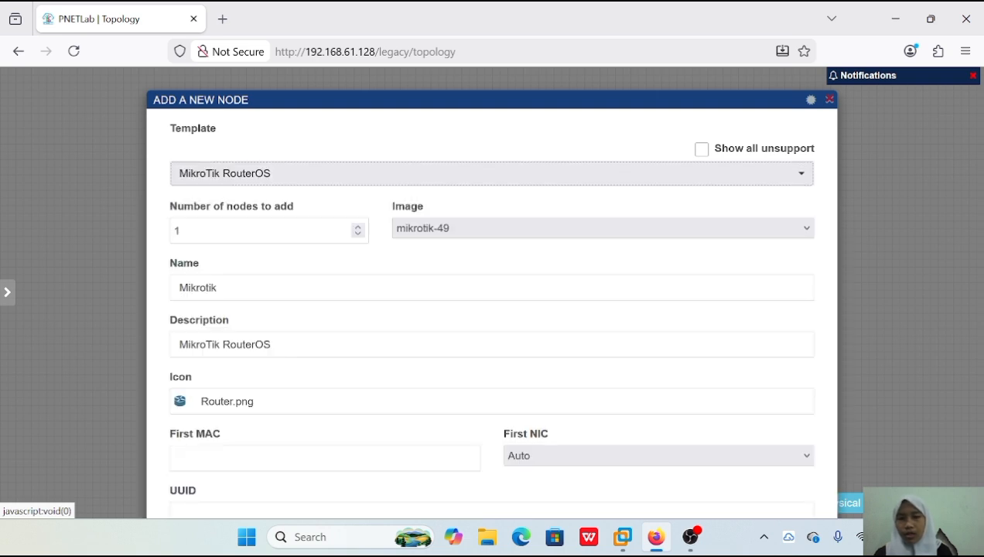
scroll(284, 335, down, 10)
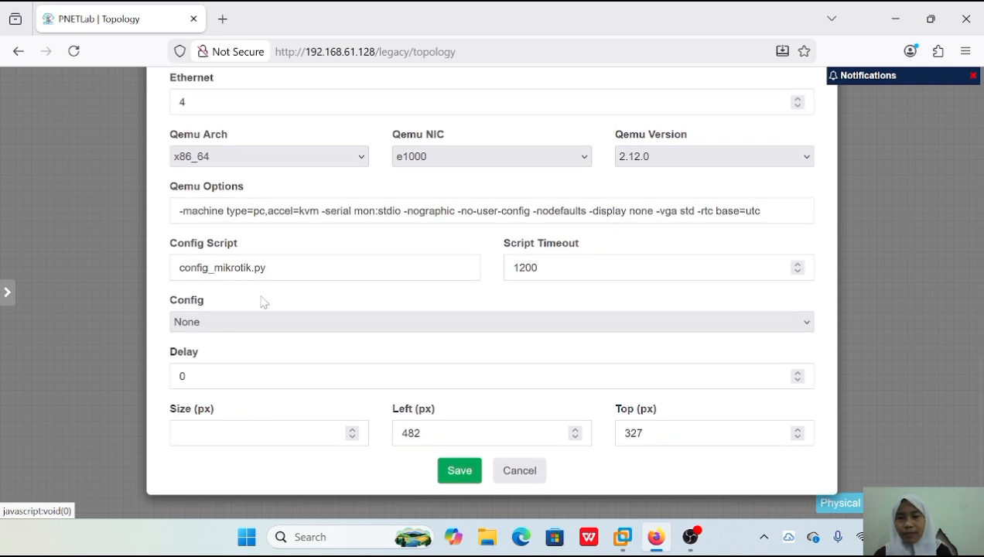
drag(179, 210, 760, 211)
key(BackSpace)
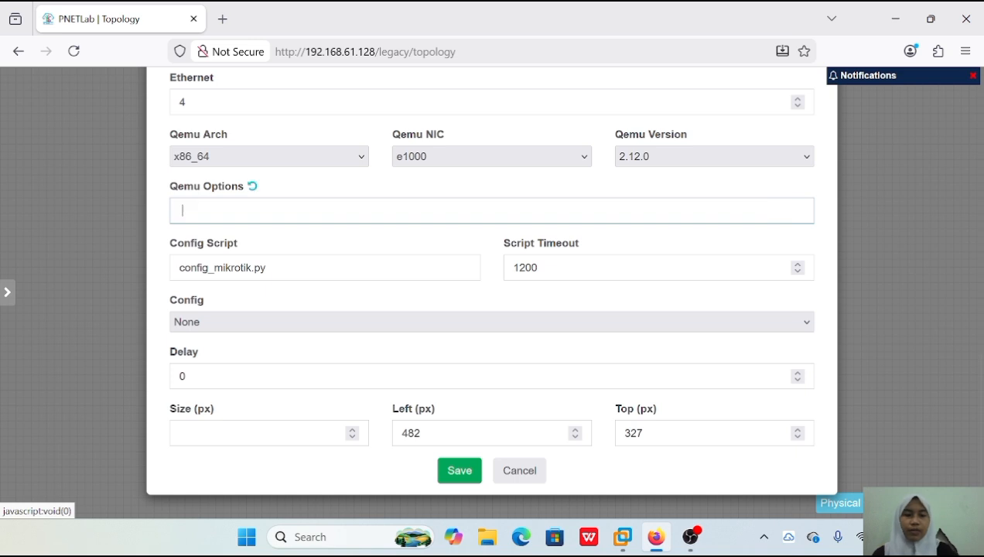
scroll(501, 286, up, 10)
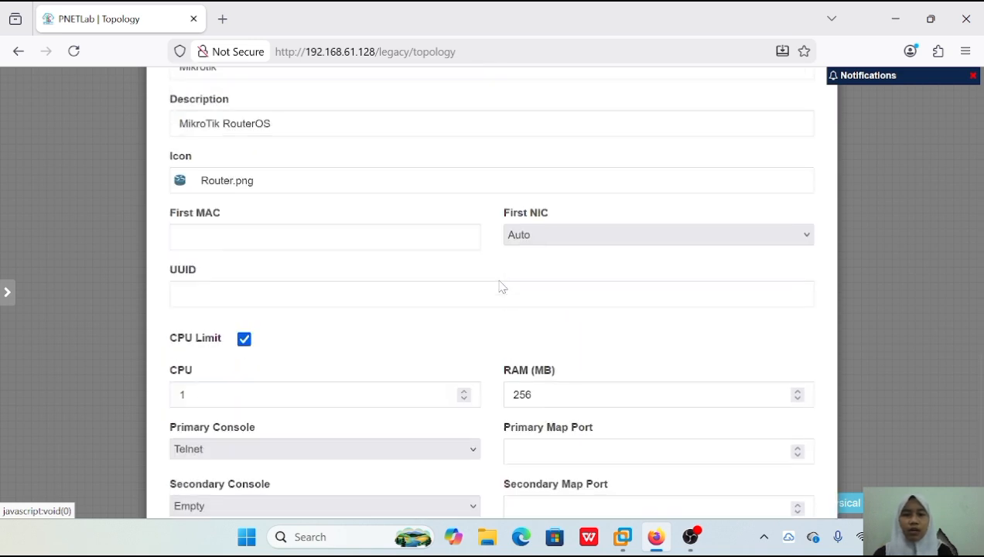
scroll(500, 287, down, 2)
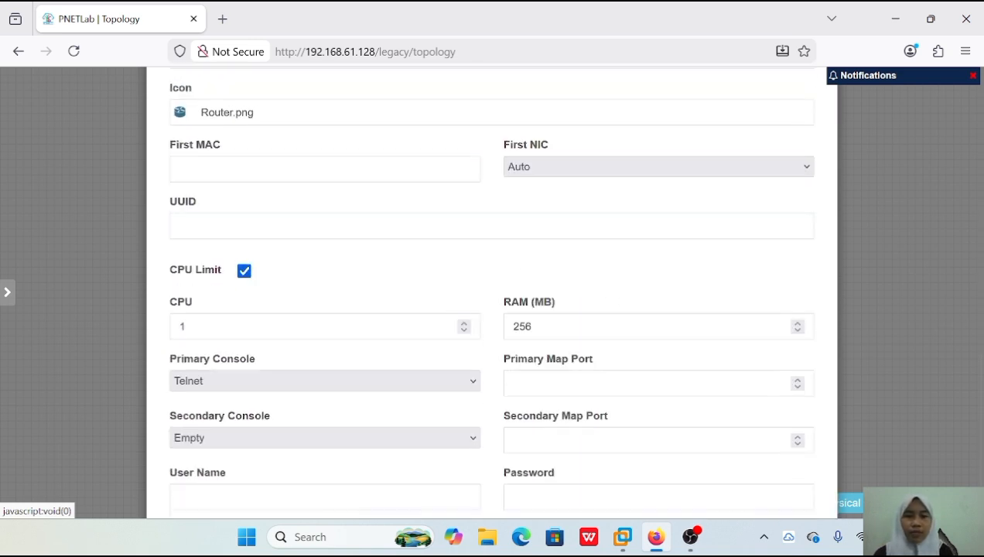
scroll(546, 418, down, 5)
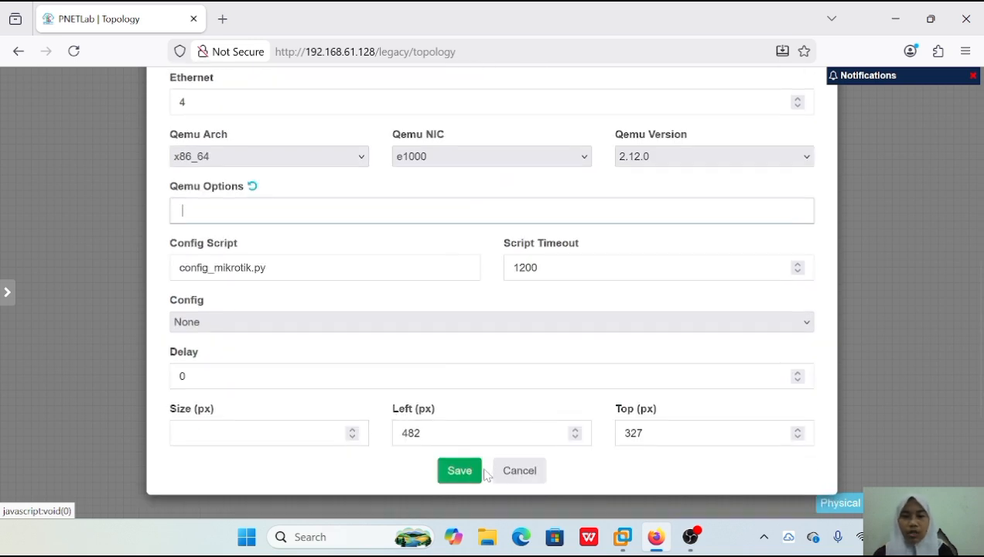
click(459, 471)
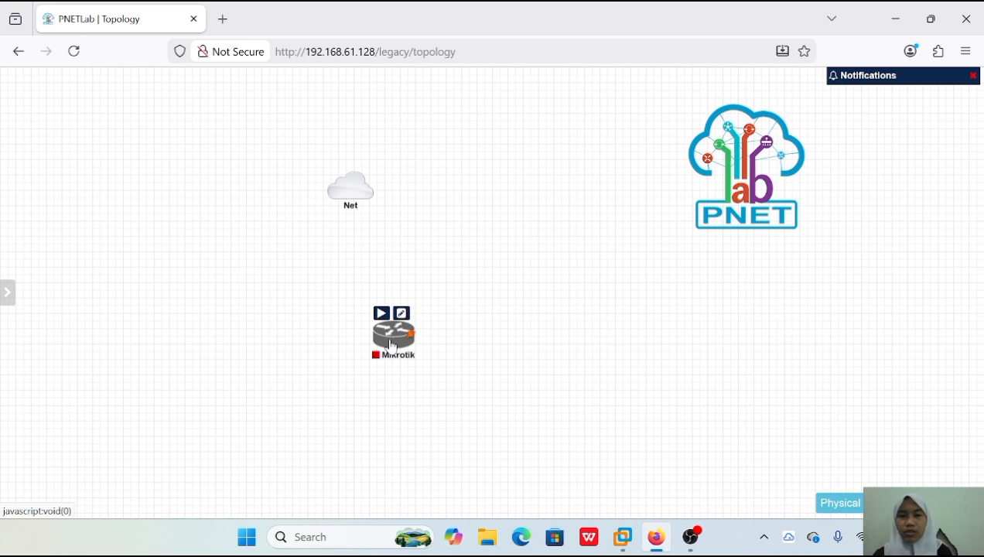
drag(390, 342, 356, 284)
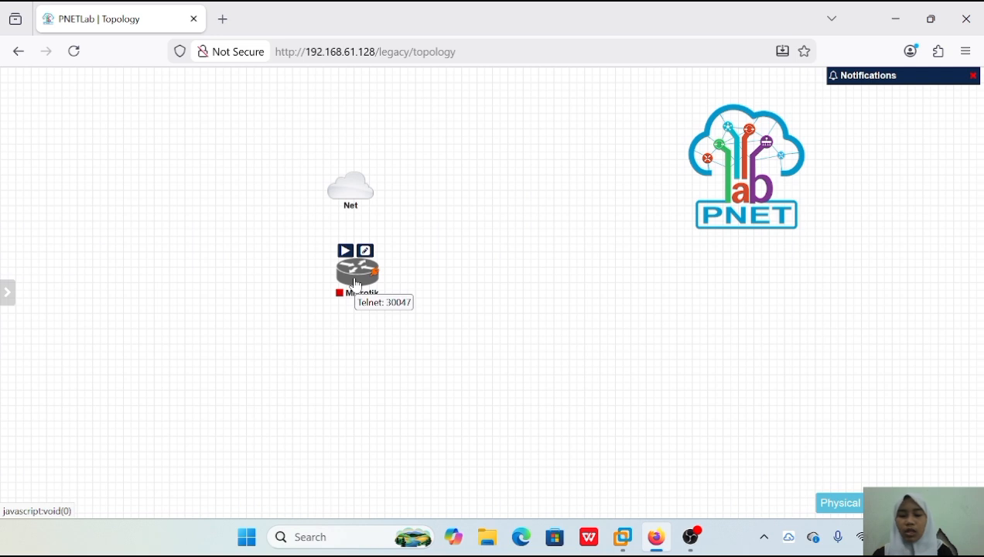
Open Google Chrome, search Google for labhub, and open the LabHub site at labhub.eu.org.
key(super)
text(g)
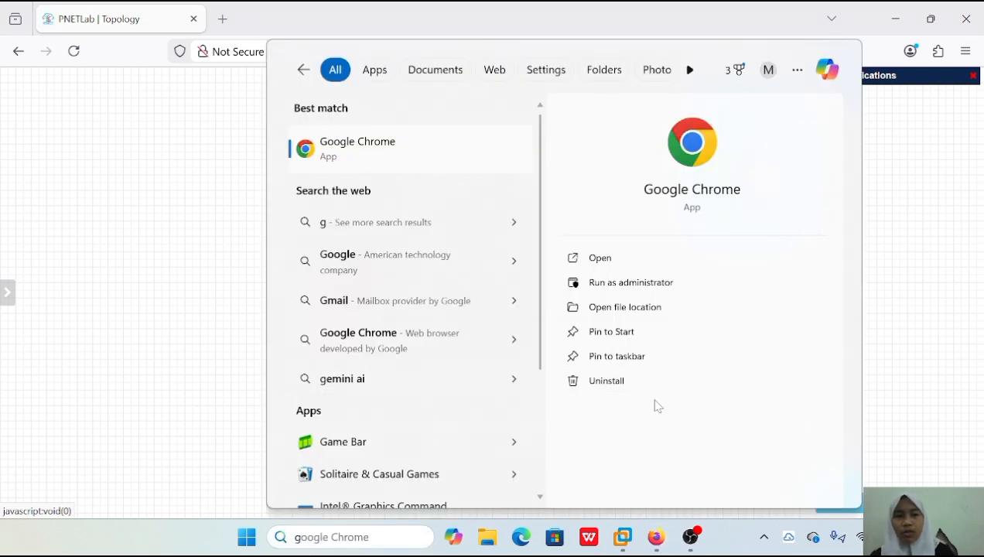
click(674, 259)
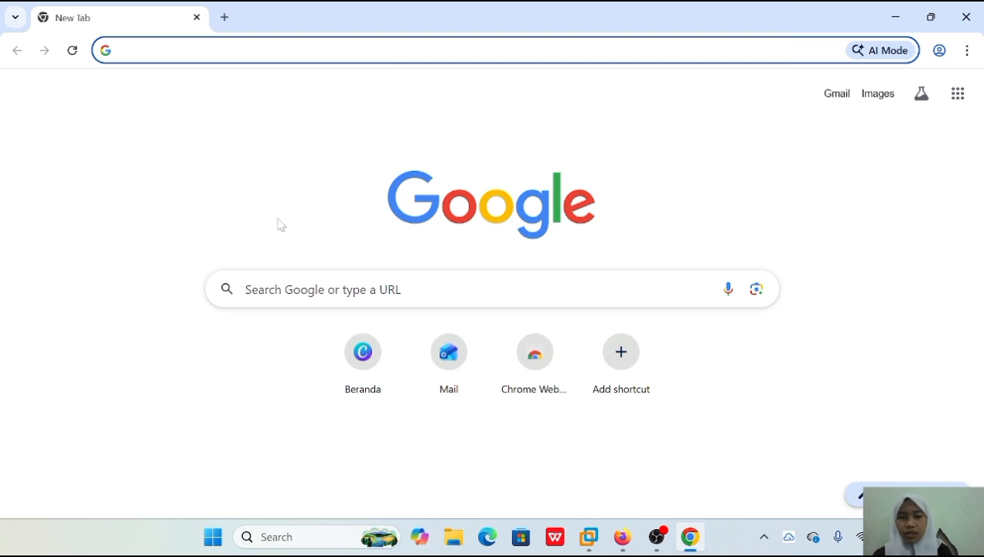
text(lan)
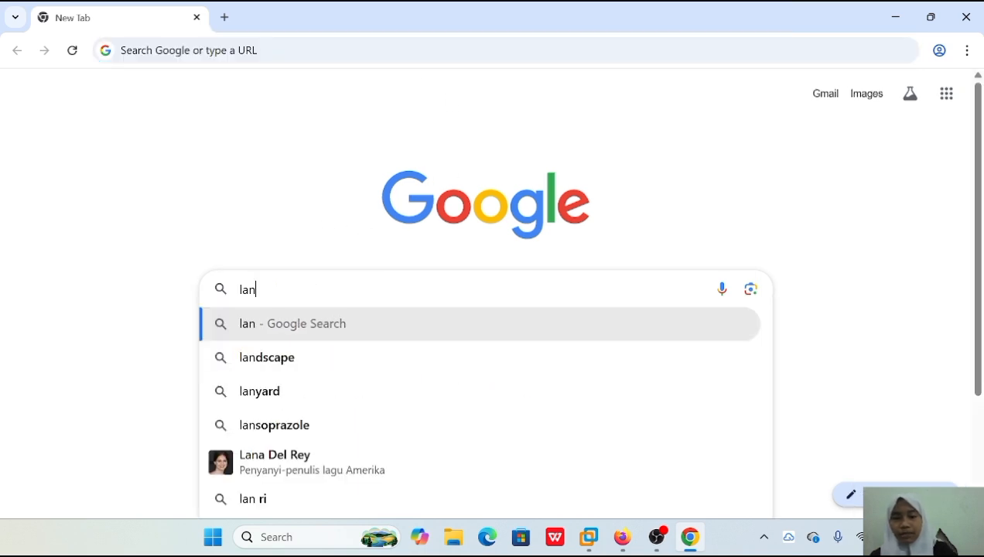
key(BackSpace)
text(bhub)
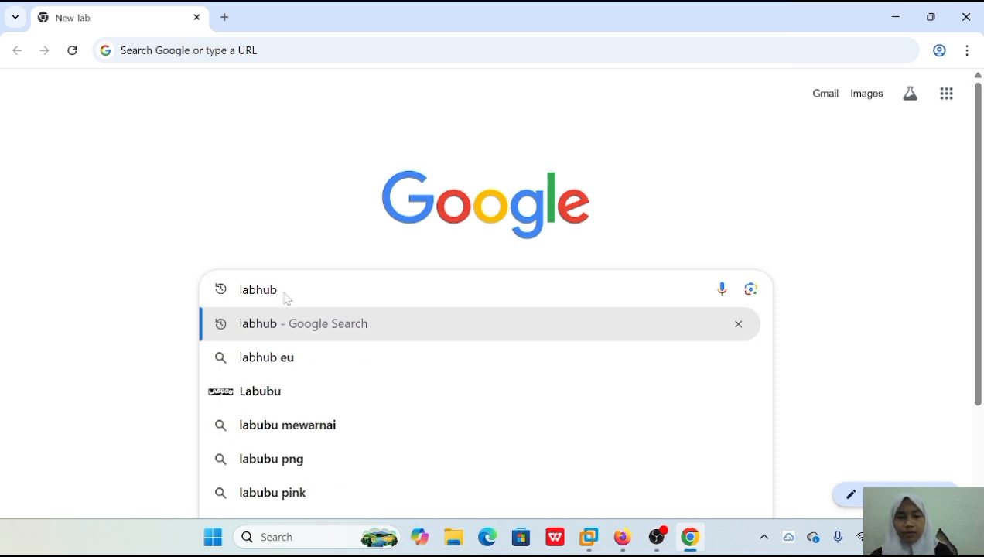
key(Return)
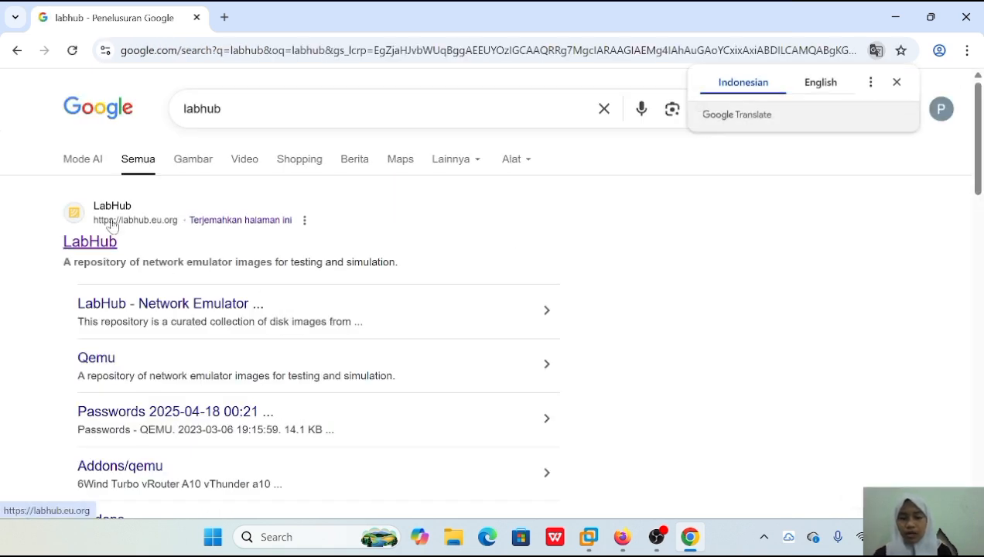
click(87, 241)
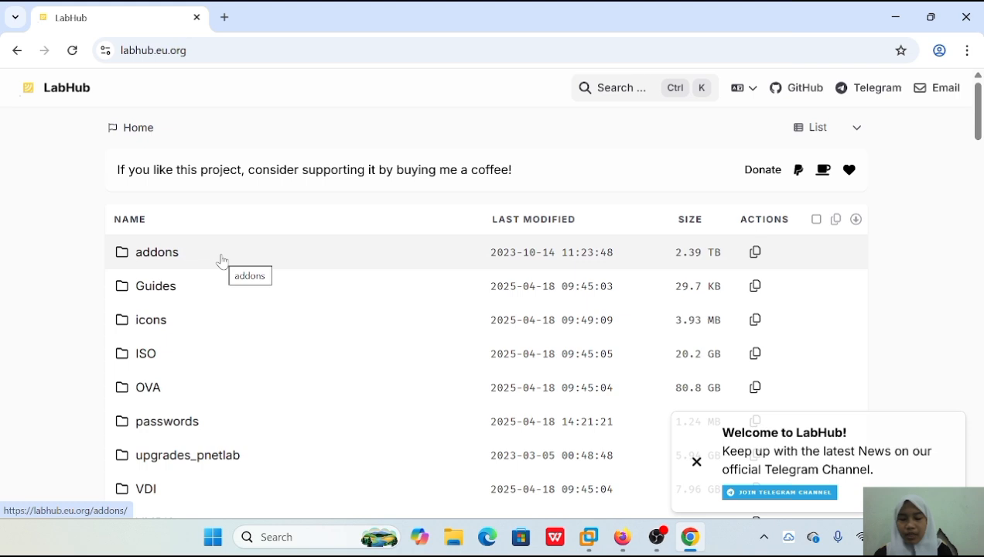
Browse LabHub's addons/iol/bin folder and examine the available Cisco IOL image files.
click(238, 263)
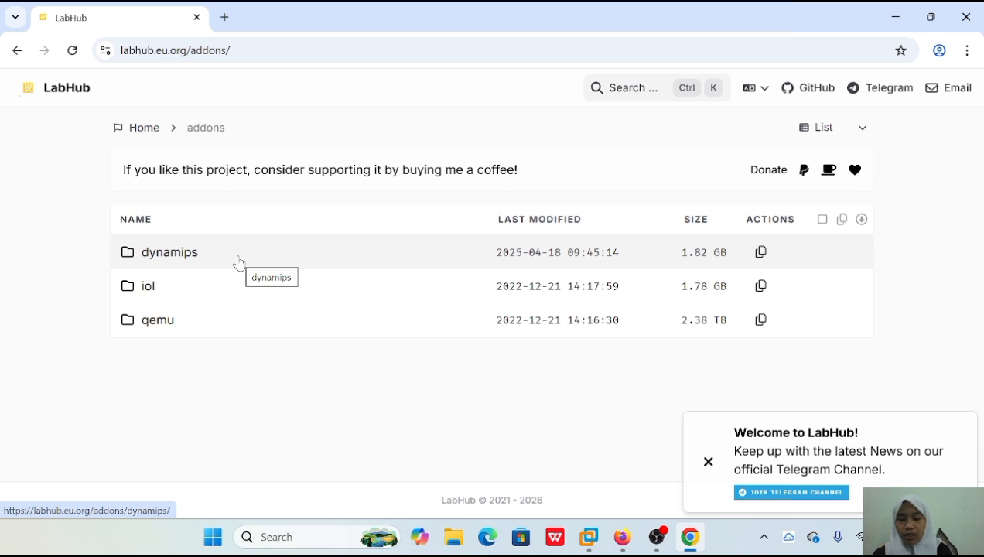
click(200, 290)
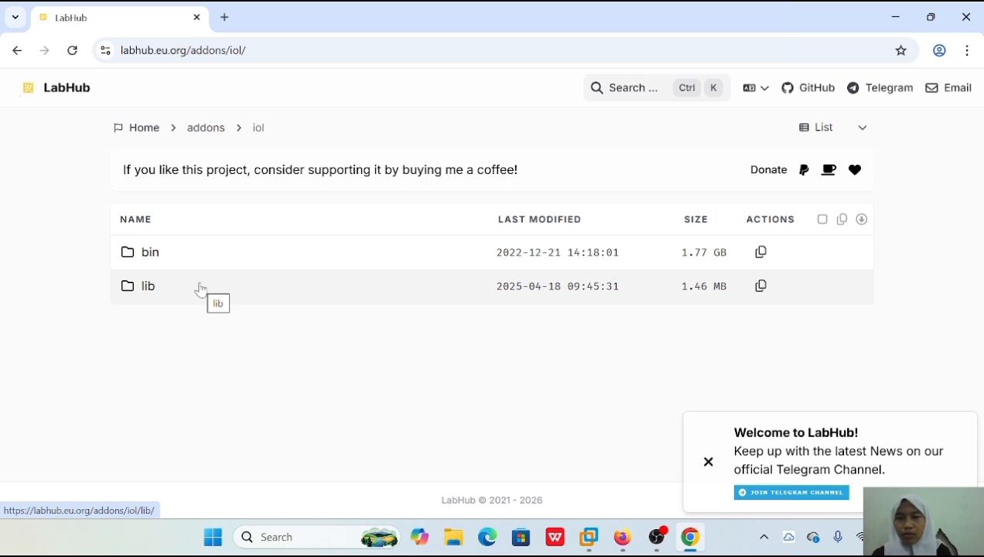
click(200, 254)
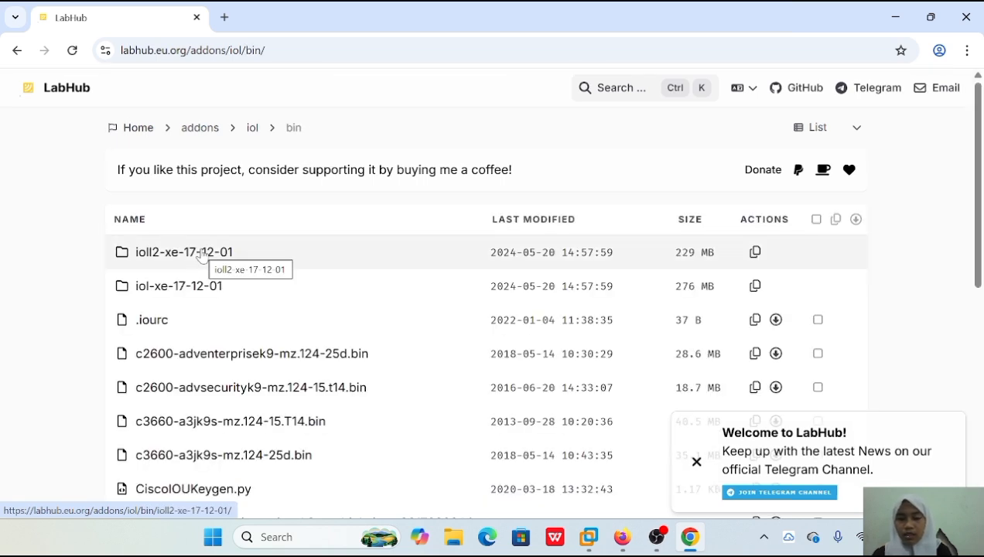
scroll(200, 255, down, 6)
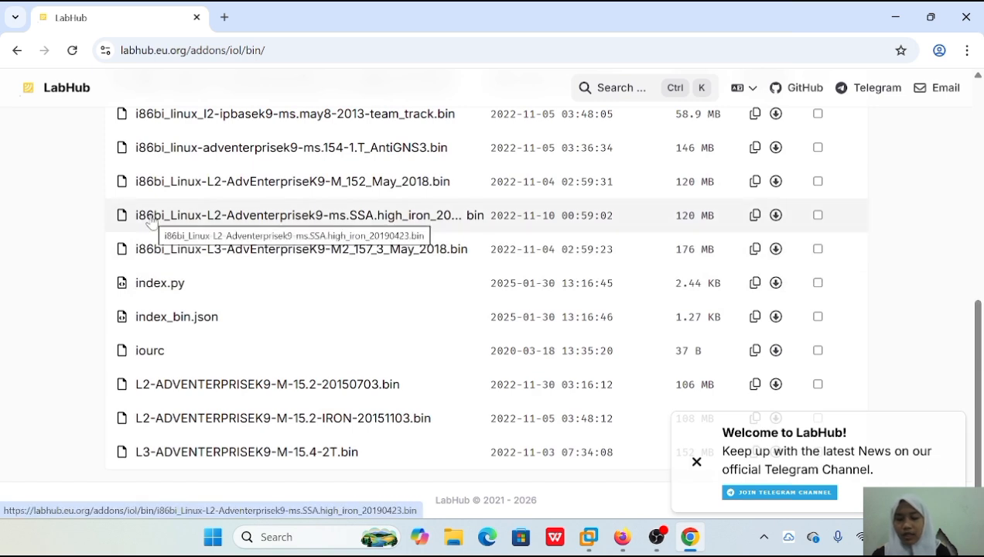
Leave the LabHub page for the PNETLab topology in Firefox and launch WinSCP.
click(629, 542)
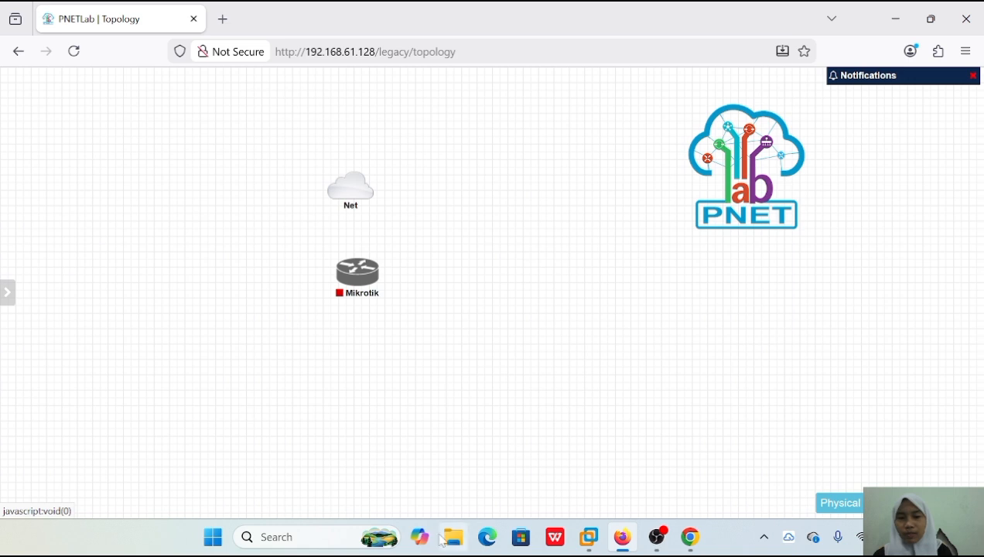
click(305, 537)
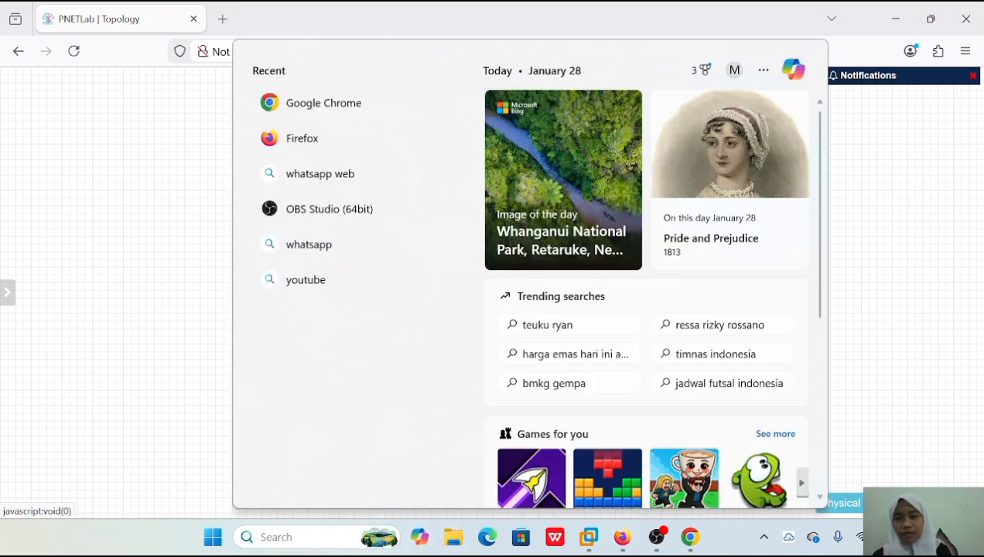
text(w)
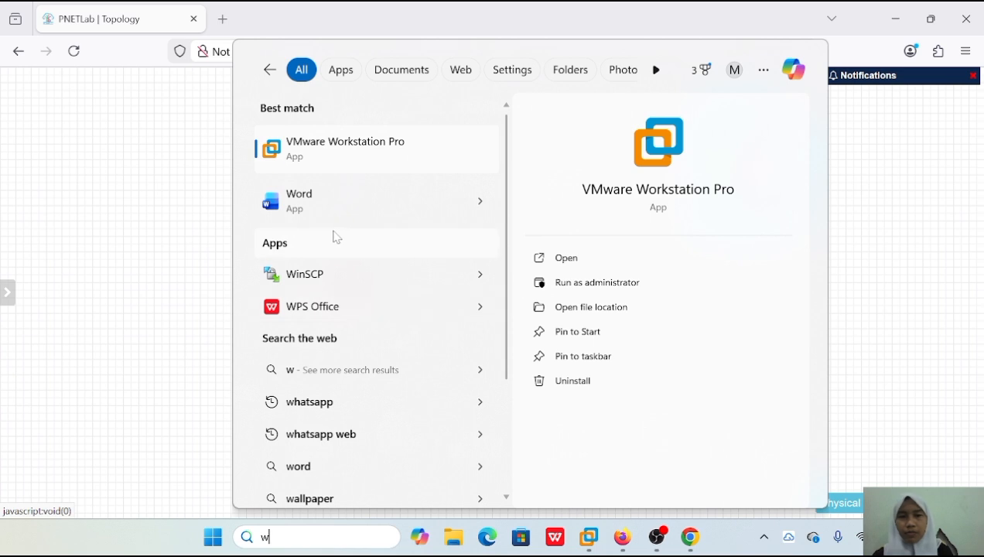
text(in)
key(Return)
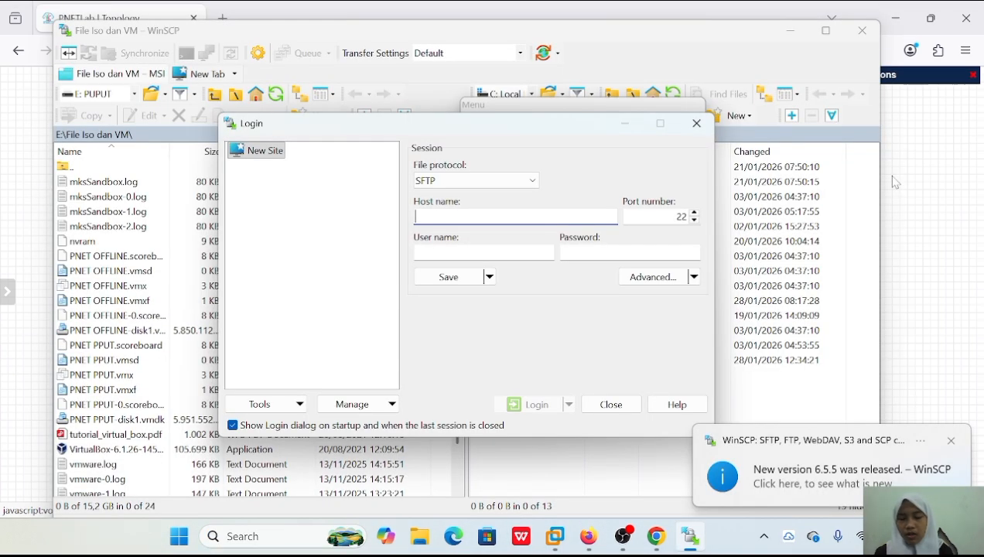
Keep SFTP as the file protocol for the new site and set the host name to 192.168.61.128.
click(529, 182)
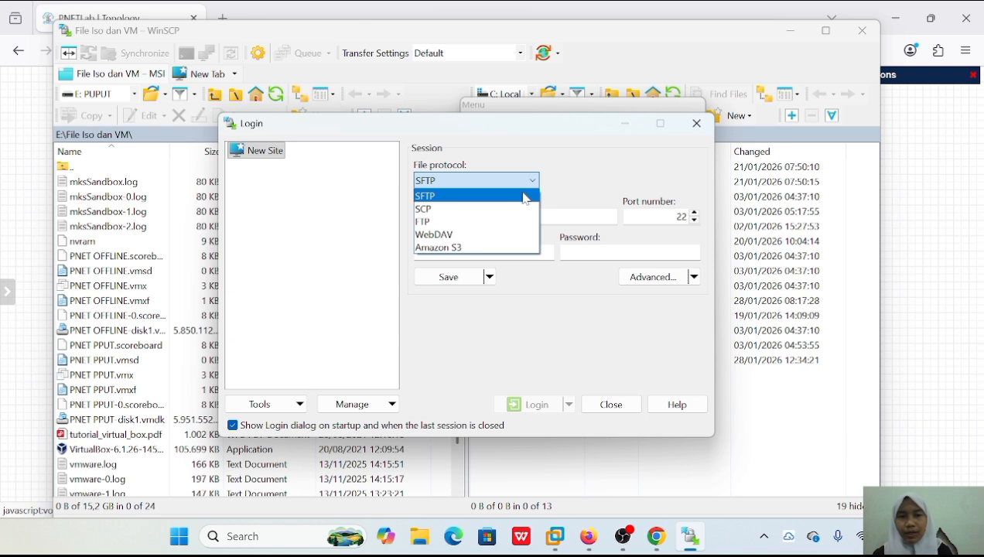
click(529, 182)
click(517, 218)
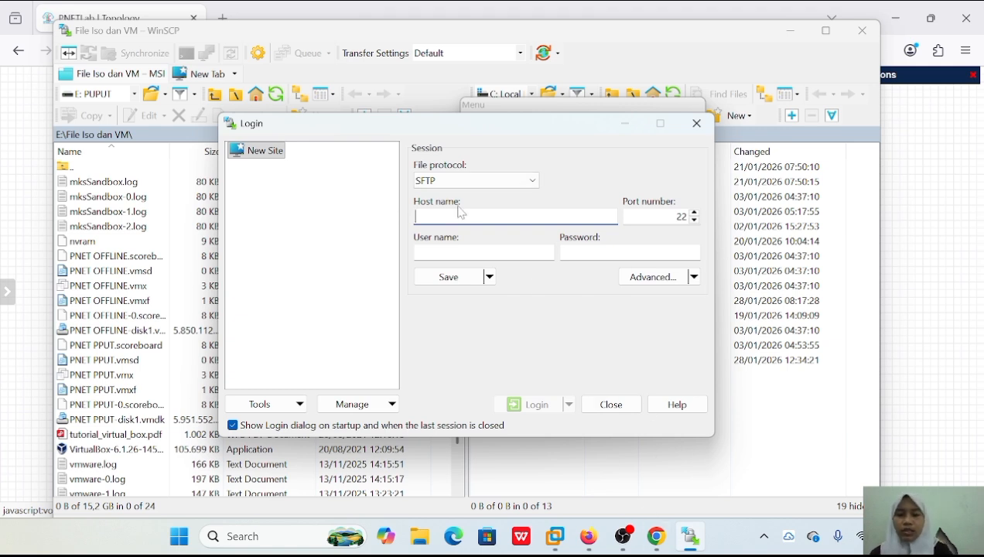
text(192.1)
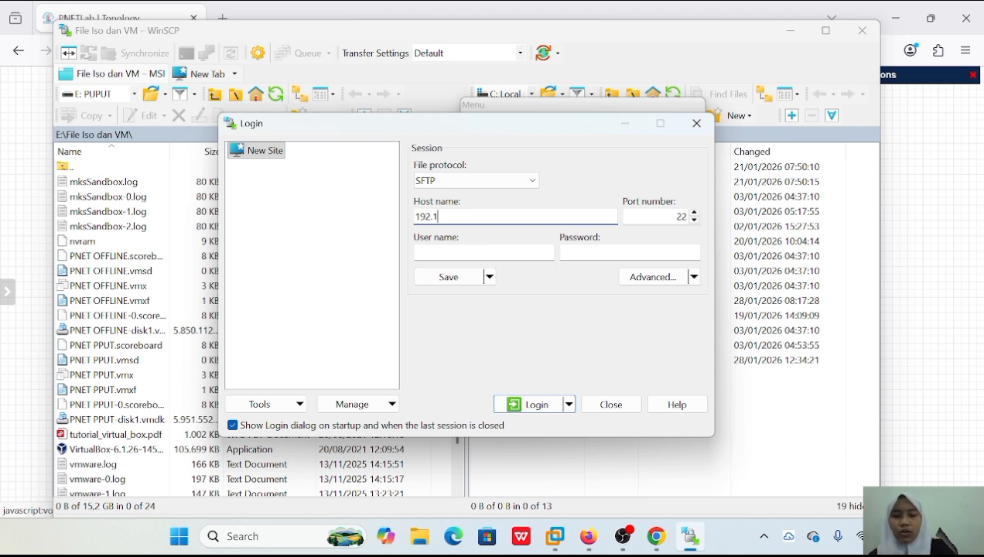
text(68)
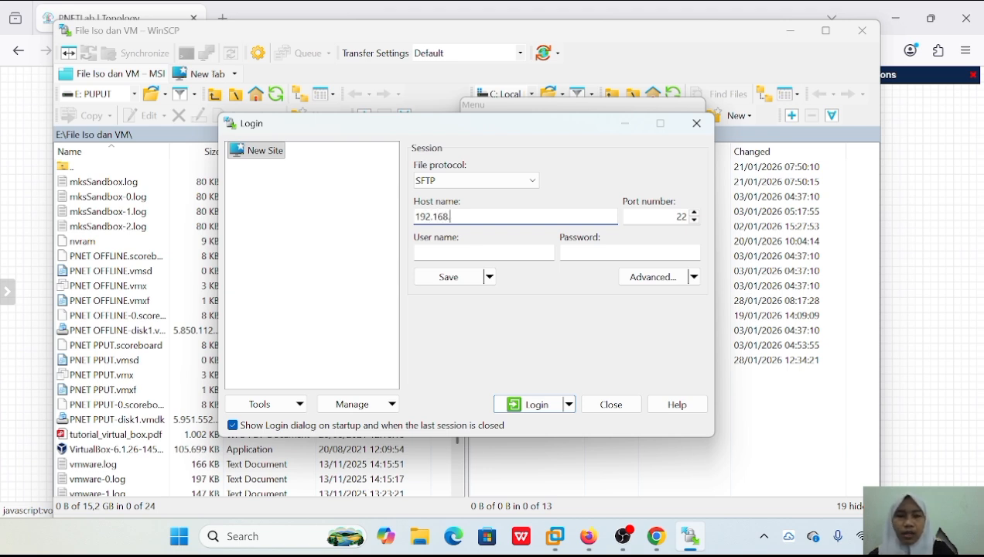
text(.61)
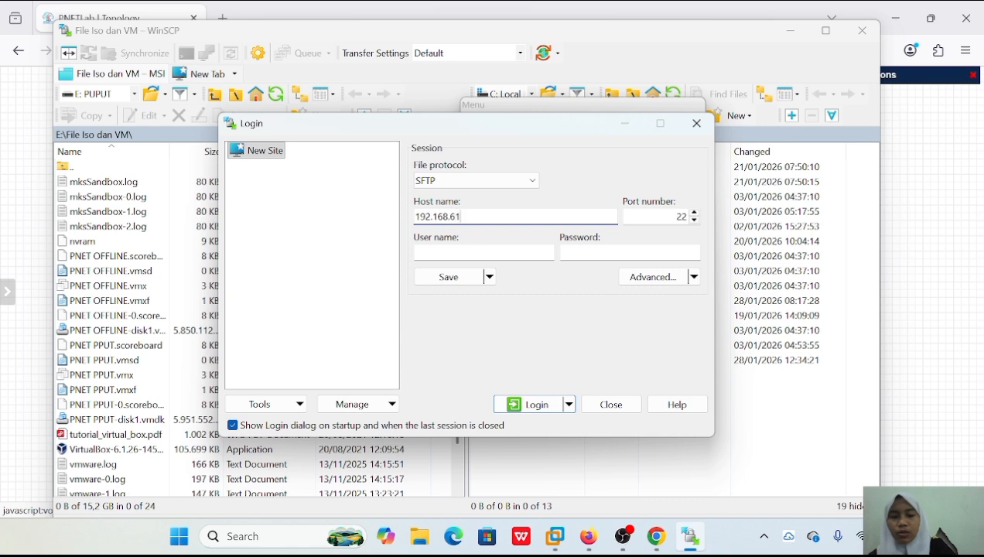
text(.128)
Enter root as the user name and fill in the account password for the session.
click(481, 253)
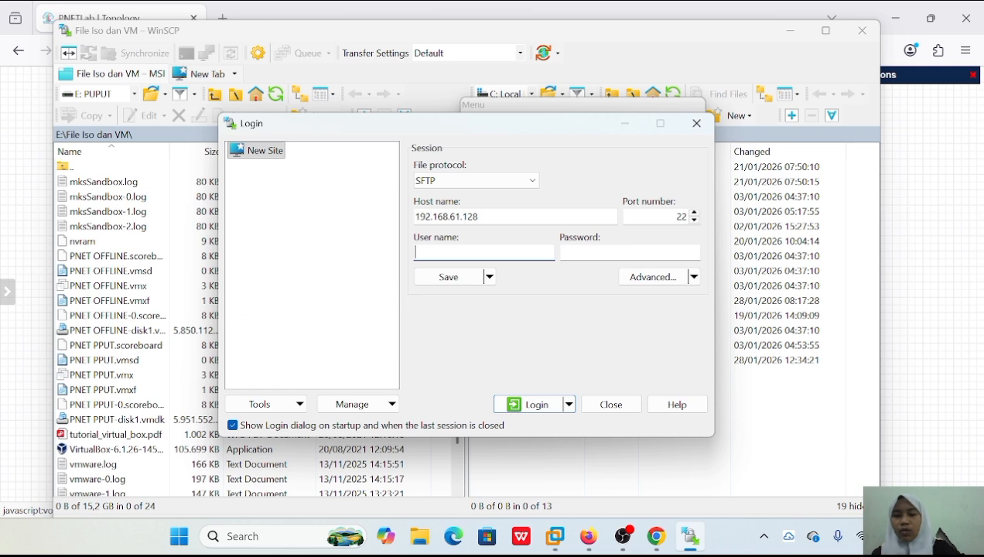
text(roo)
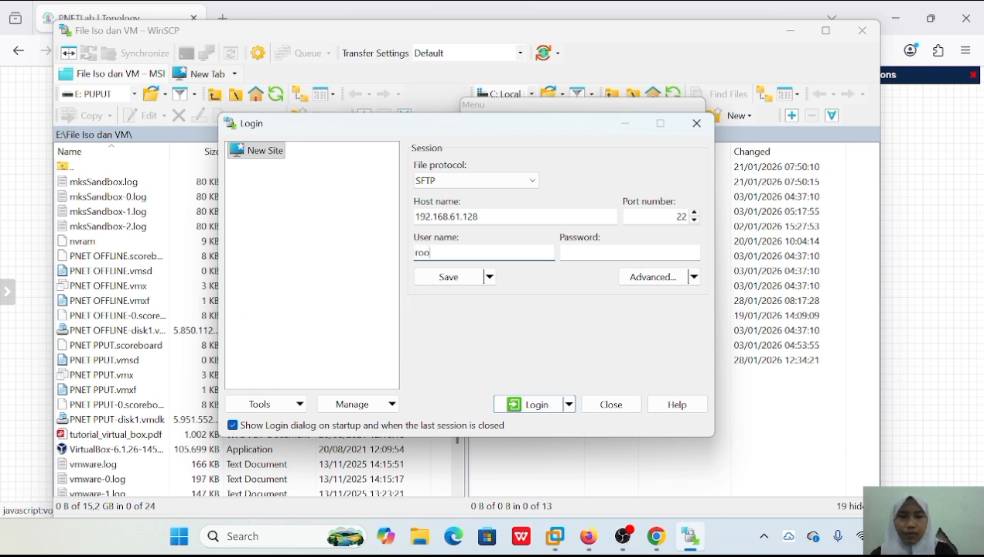
text(t)
key(Tab)
text(pnet)
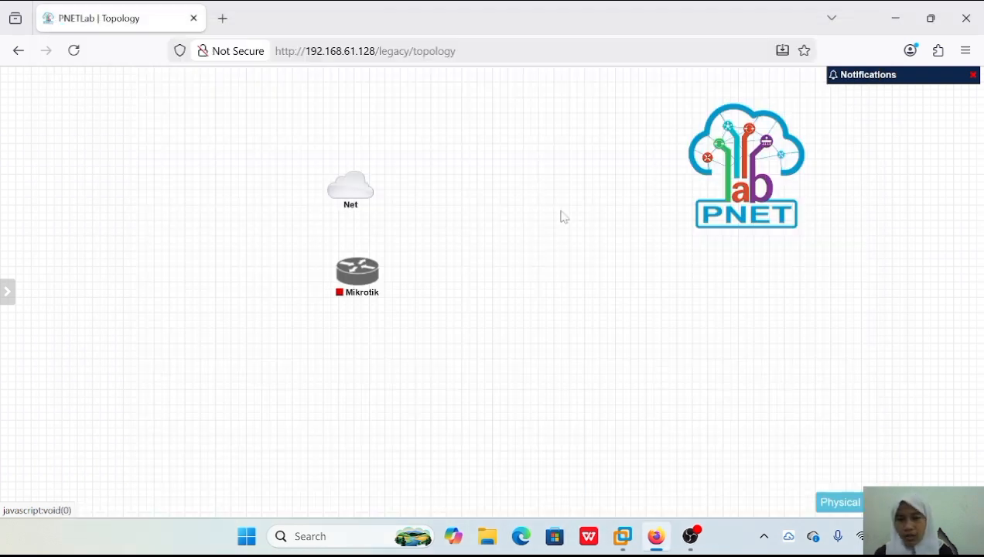
Close the lab and run Fix Permission from the PNETLab system settings.
click(13, 265)
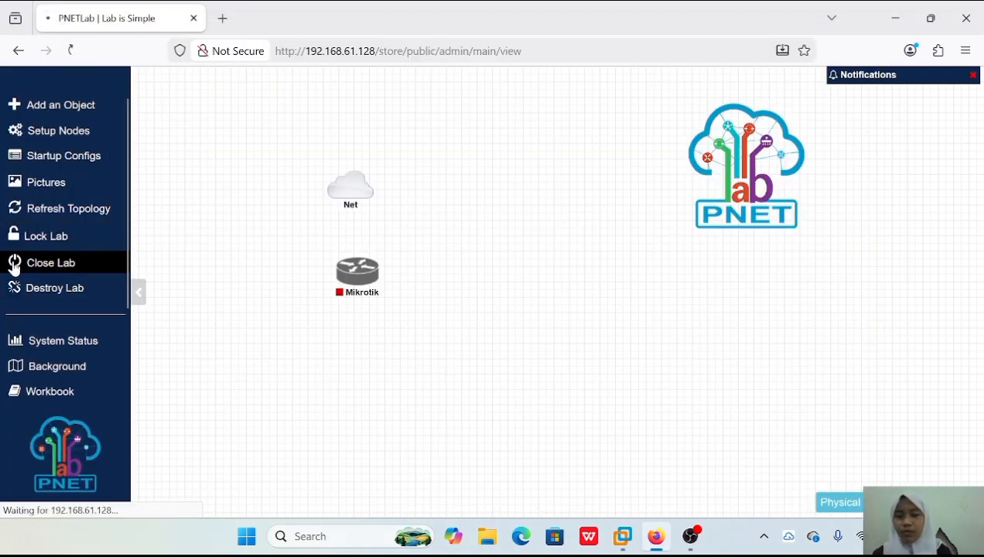
mouse_move(216, 263)
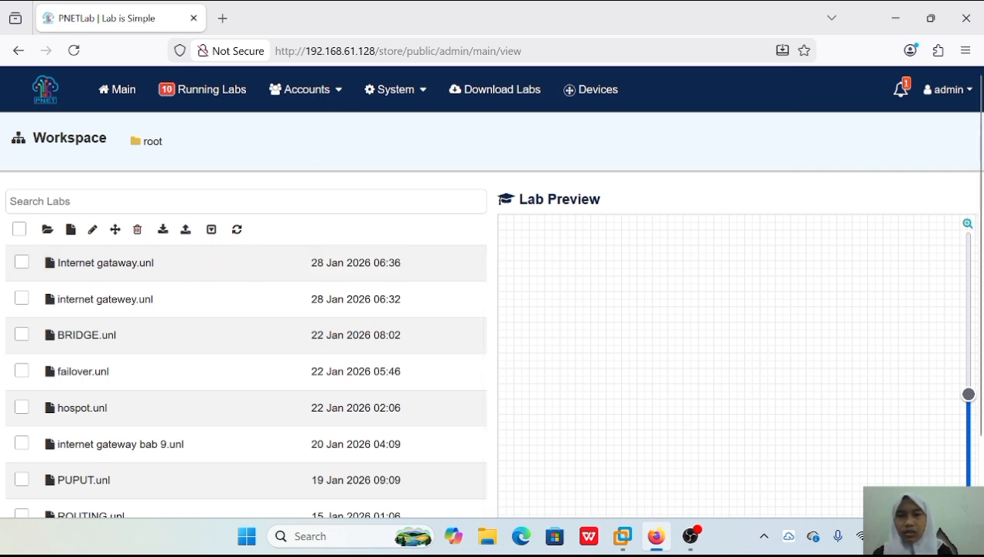
click(404, 97)
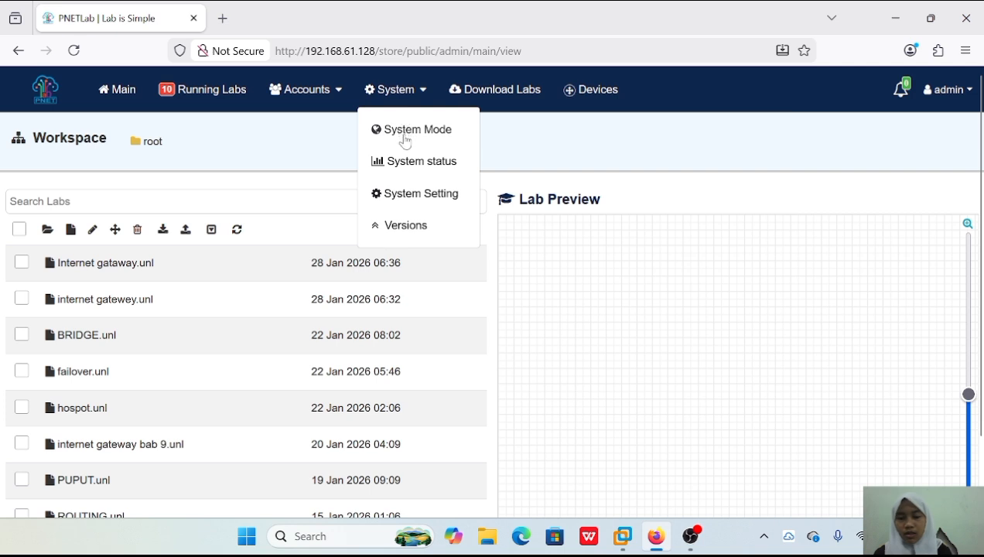
click(404, 195)
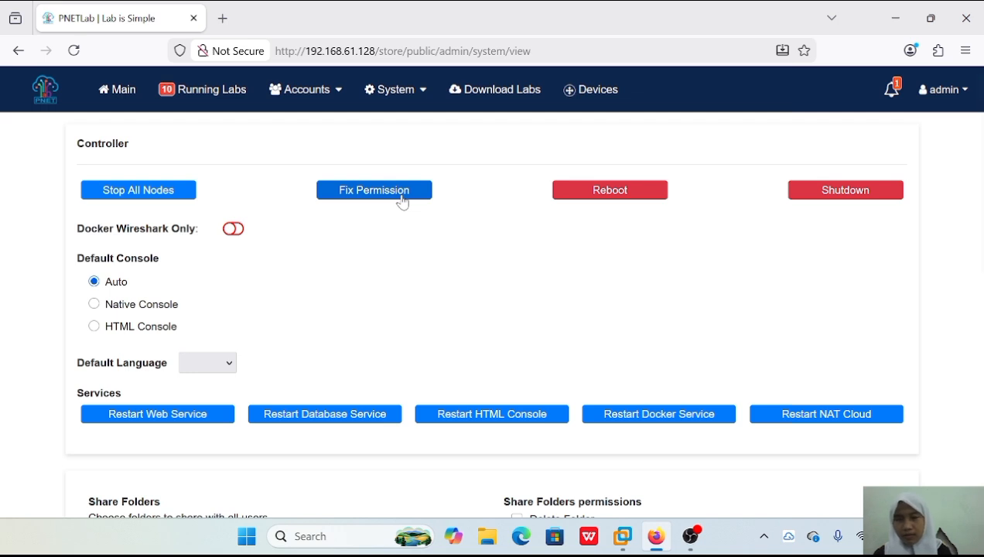
click(401, 199)
click(503, 387)
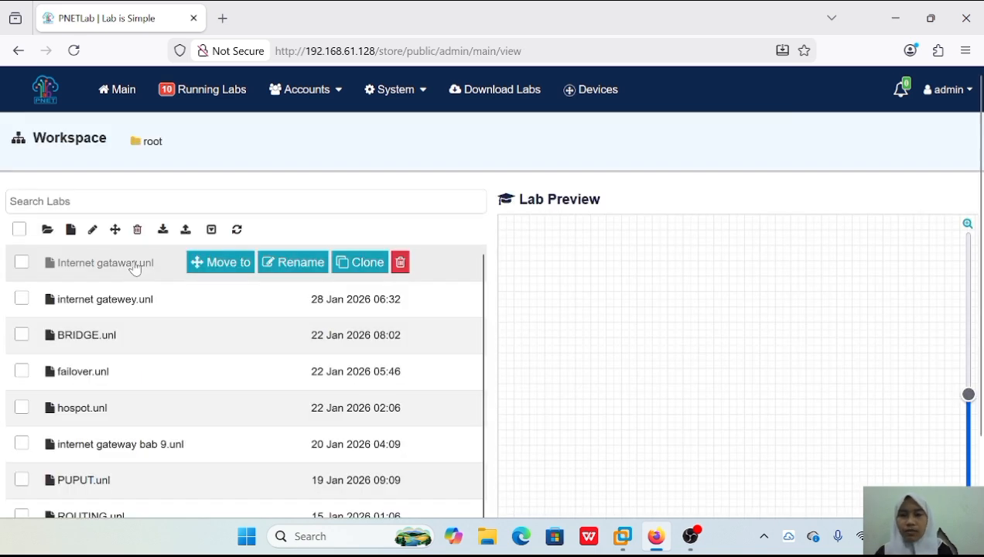
Reopen the lab Internet gataway.unl from the workspace to get back to its topology.
click(136, 265)
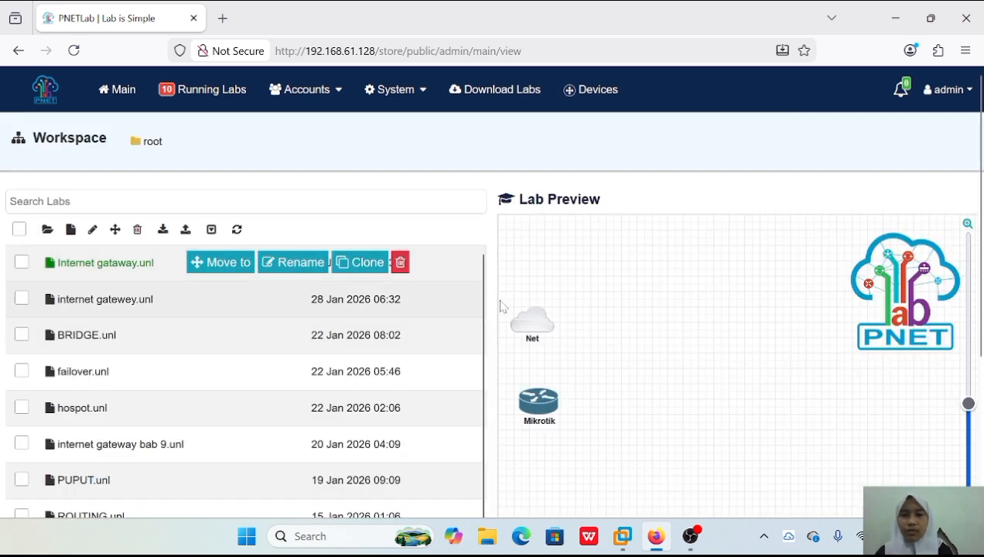
scroll(539, 349, down, 3)
click(540, 351)
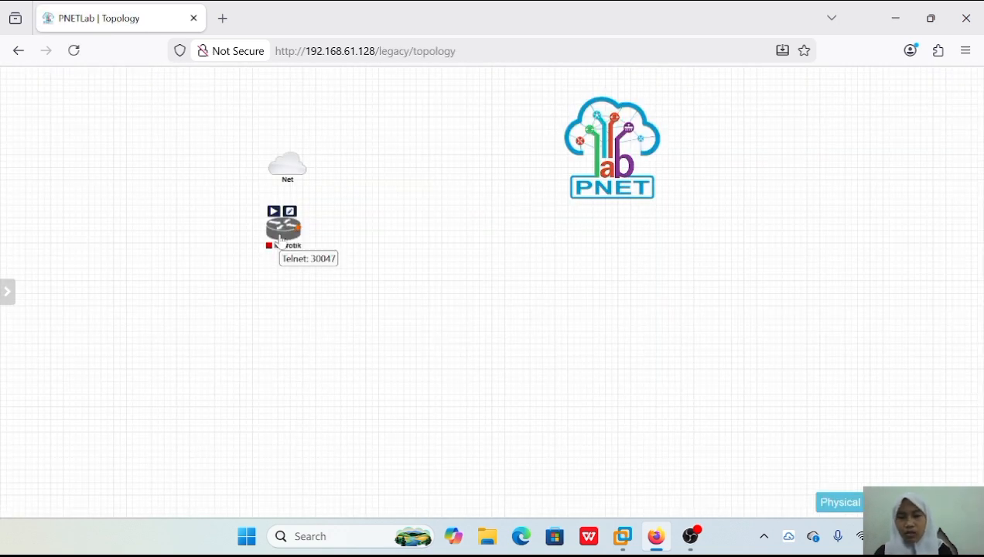
Create a new Cisco IOL node below the Mikrotik router and choose Switch.png as its icon.
right_click(358, 348)
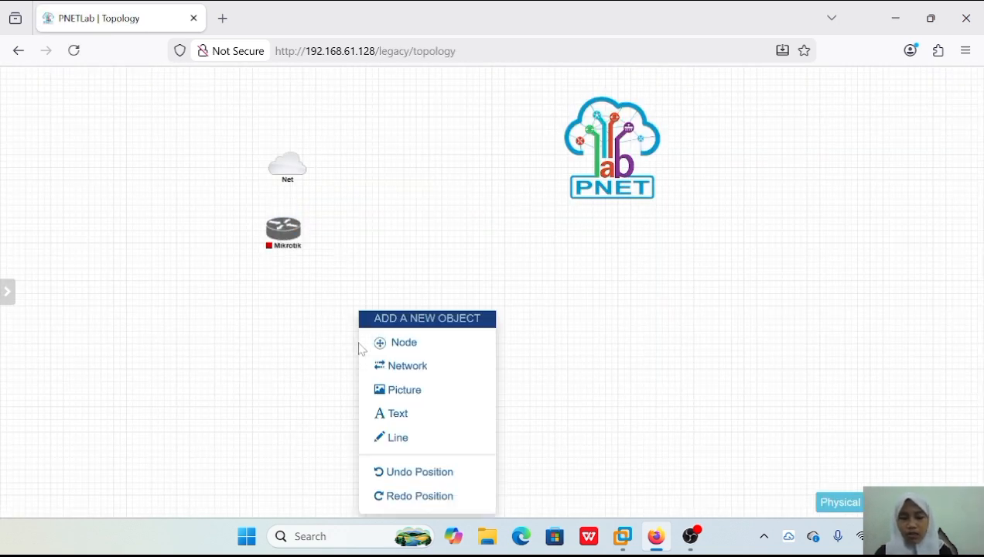
click(420, 345)
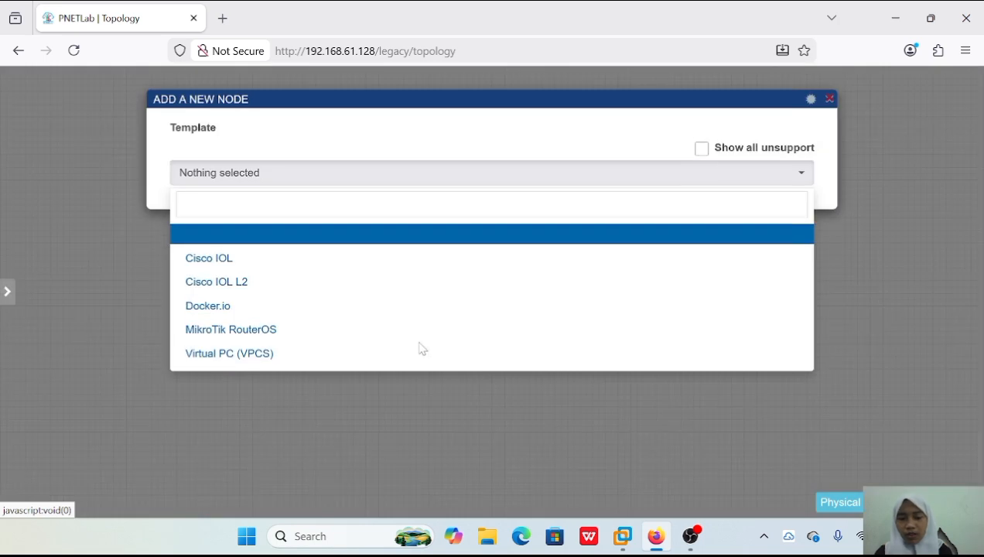
click(350, 258)
scroll(373, 322, down, 2)
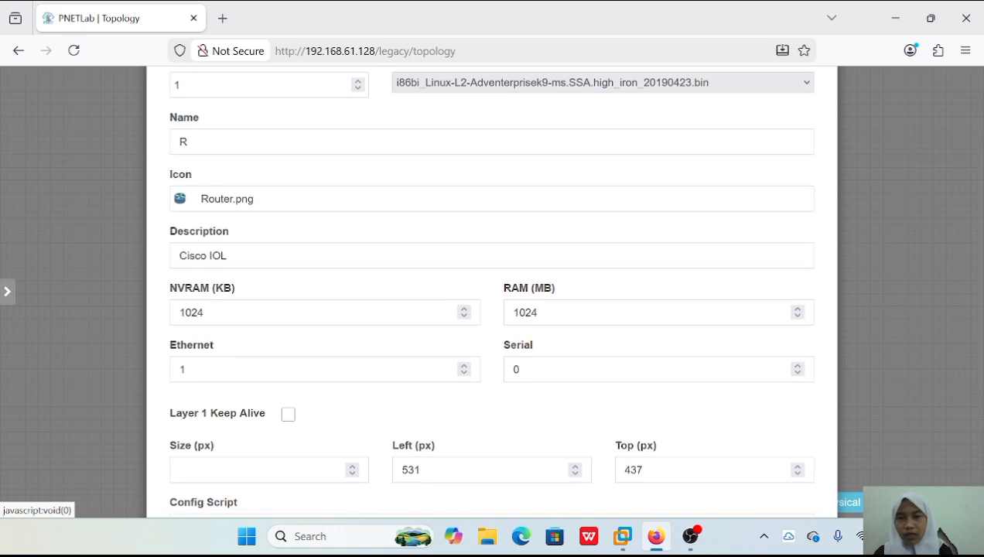
click(229, 201)
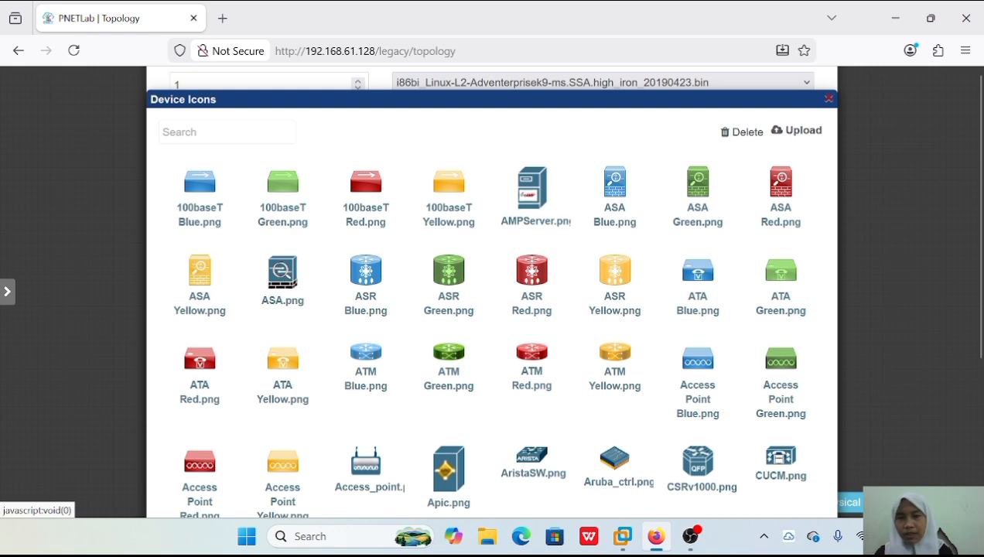
click(227, 132)
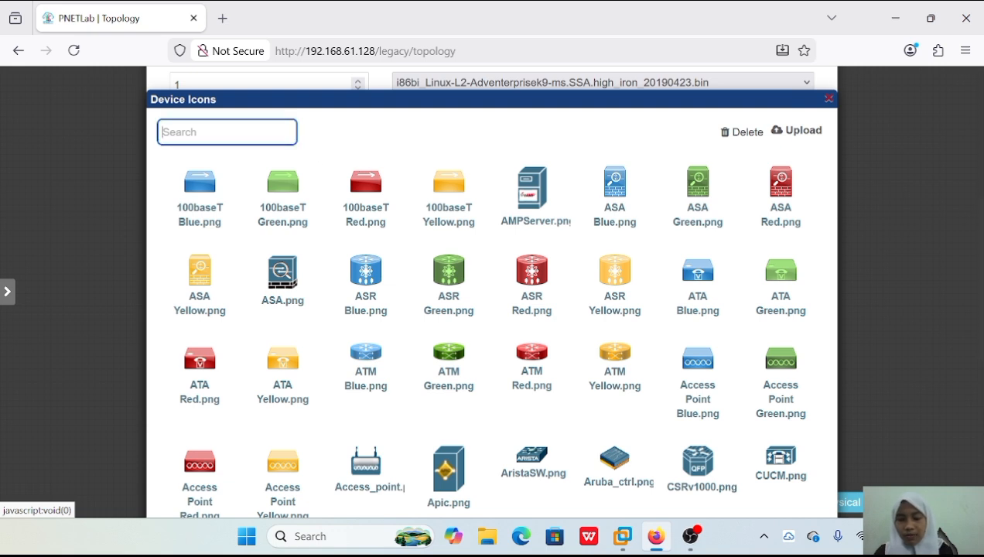
text(sw)
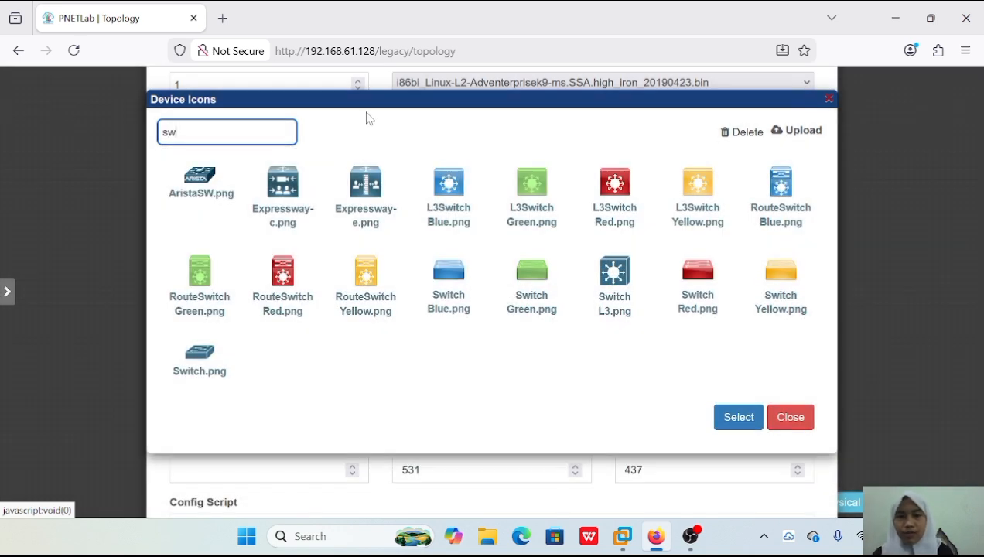
click(199, 360)
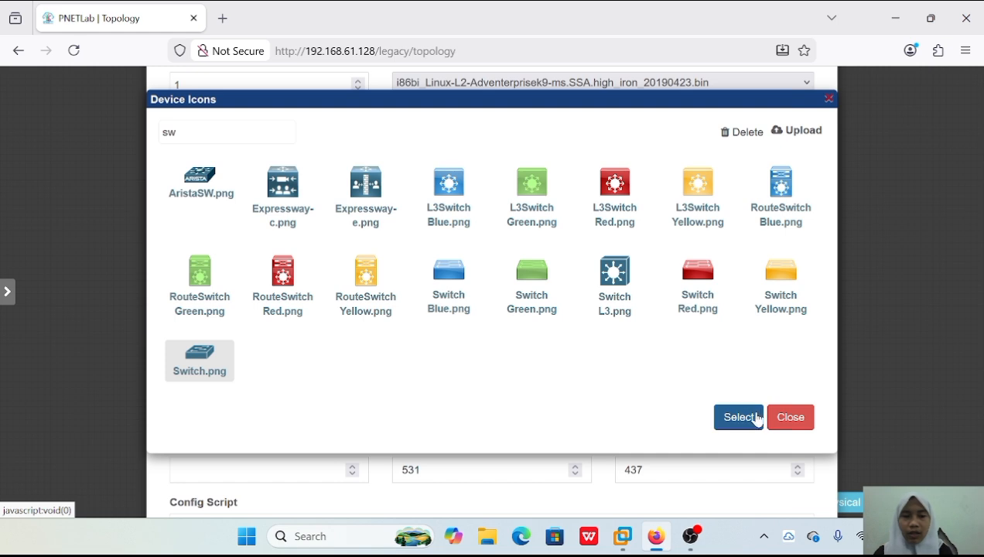
click(730, 418)
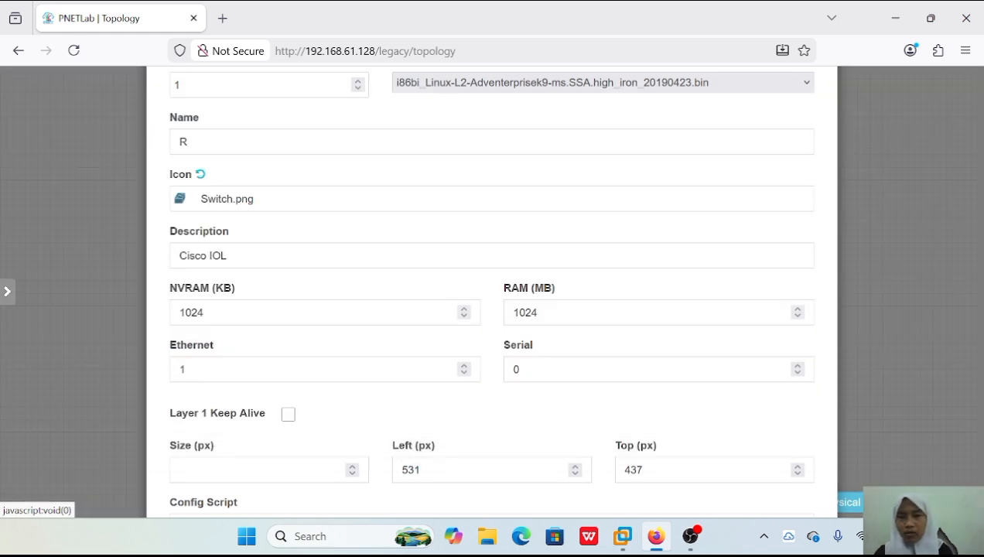
Name the new Cisco IOL node sw-cisco and save it to the topology.
click(189, 142)
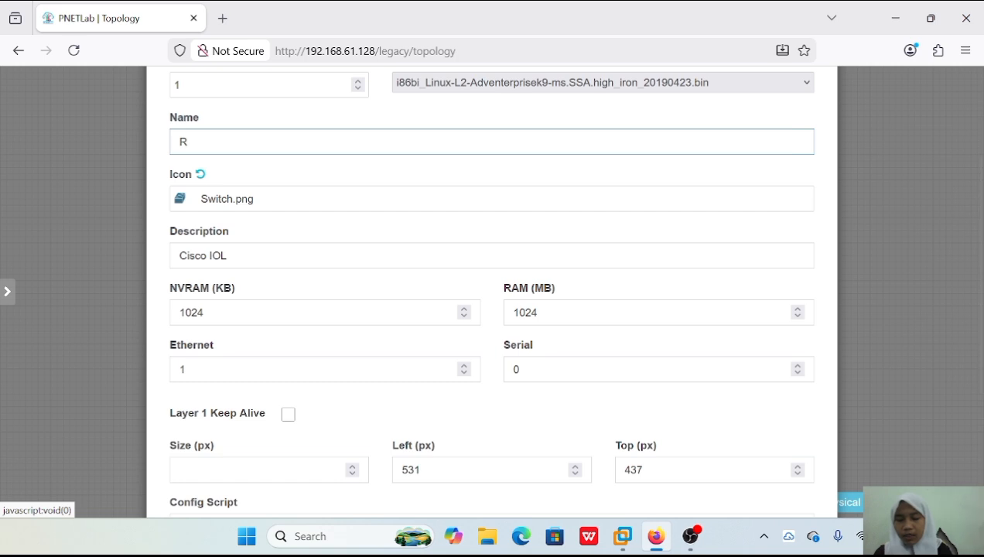
key(BackSpace)
text(sw-core1)
scroll(460, 469, down, 3)
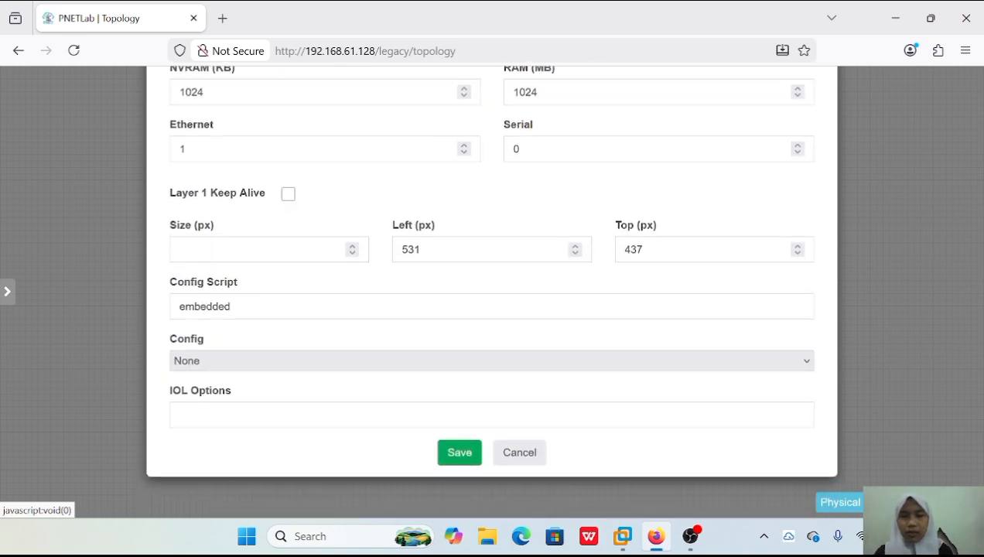
click(459, 469)
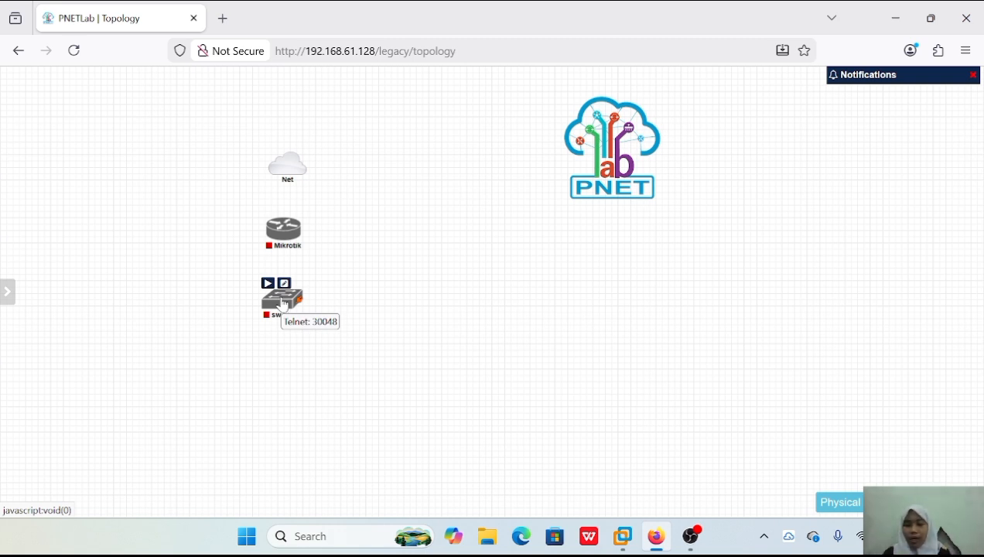
Add five Virtual PC (VPCS) nodes to the topology, keeping the base name VPC and the Desktop.png icon.
right_click(347, 411)
click(390, 343)
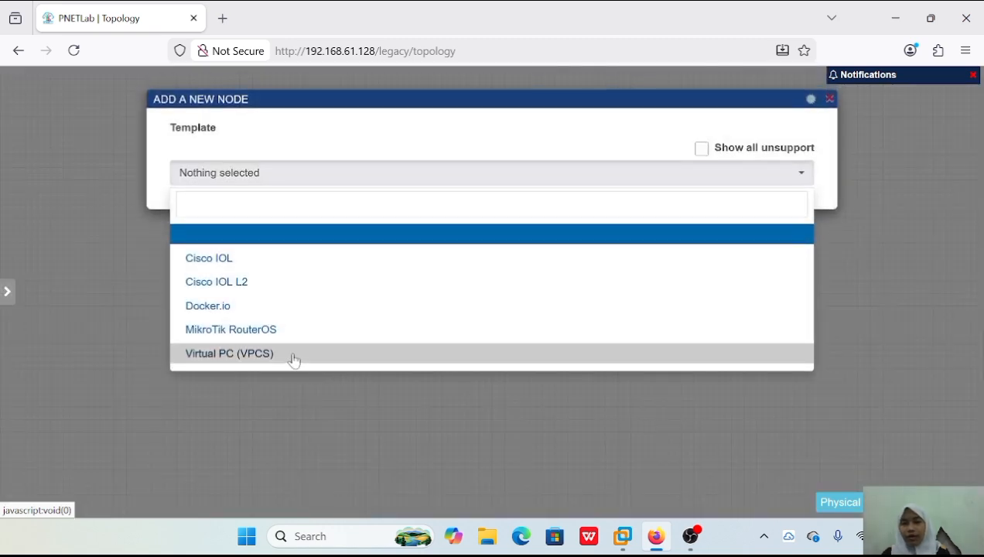
click(294, 354)
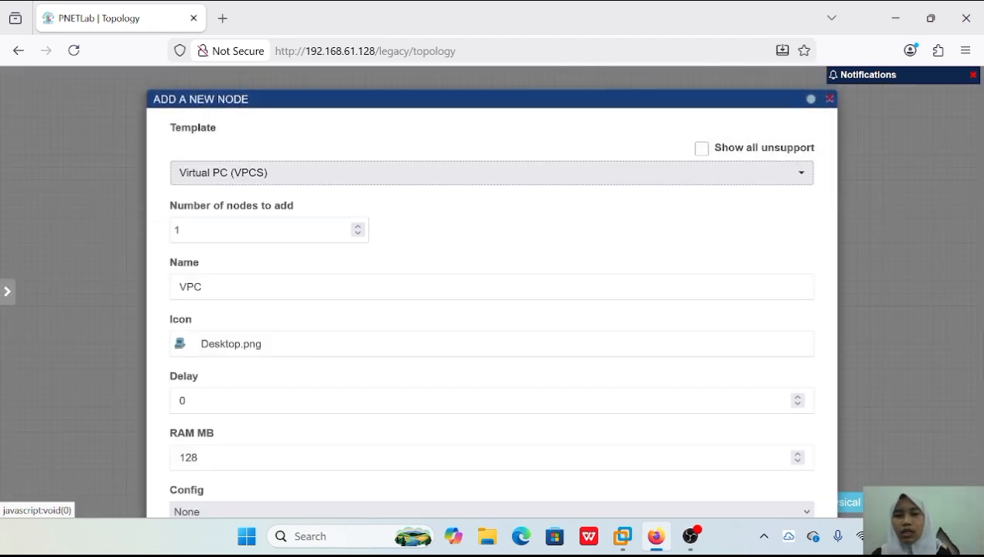
click(357, 230)
click(333, 287)
scroll(333, 287, down, 3)
scroll(332, 287, up, 3)
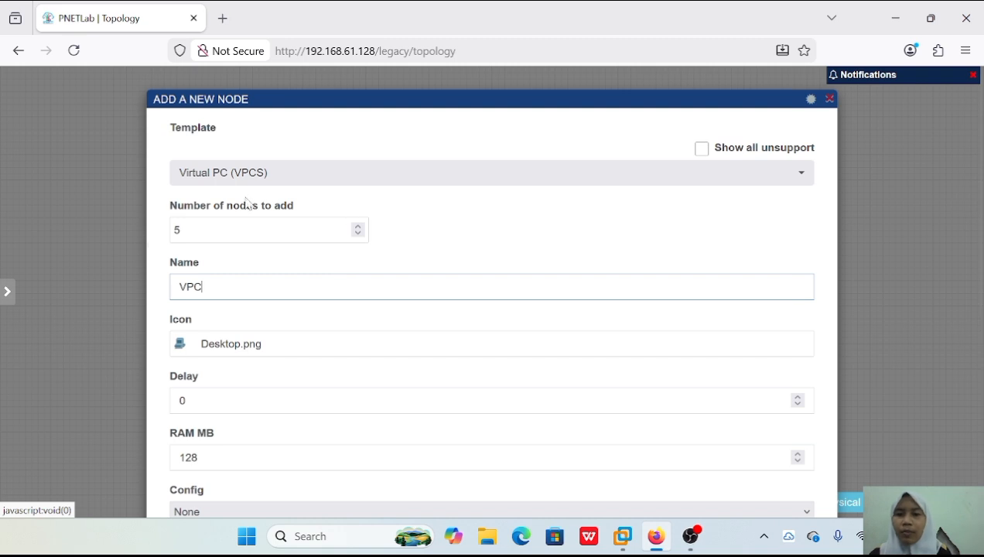
scroll(259, 342, down, 3)
scroll(276, 288, up, 3)
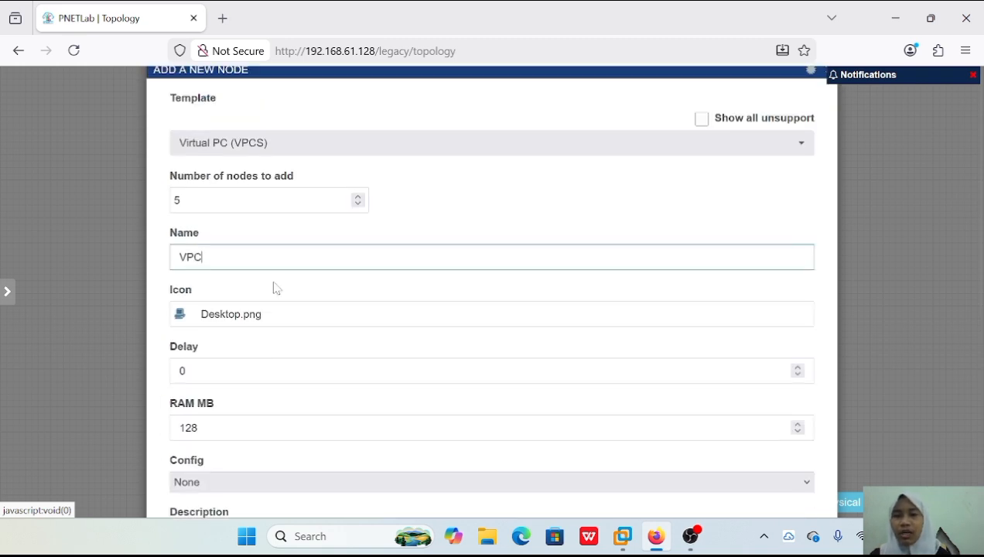
scroll(358, 402, down, 5)
click(459, 470)
Spread the five VPC nodes in an arc around the underside of the sw-cisco switch.
mouse_move(341, 419)
drag(340, 419, 168, 334)
drag(392, 435, 241, 395)
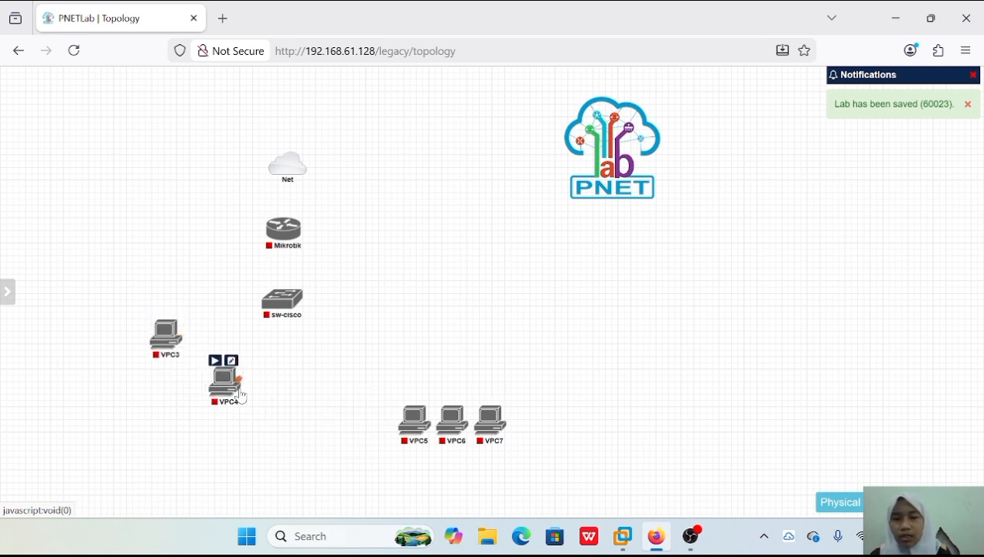
drag(415, 424, 302, 392)
drag(453, 424, 372, 355)
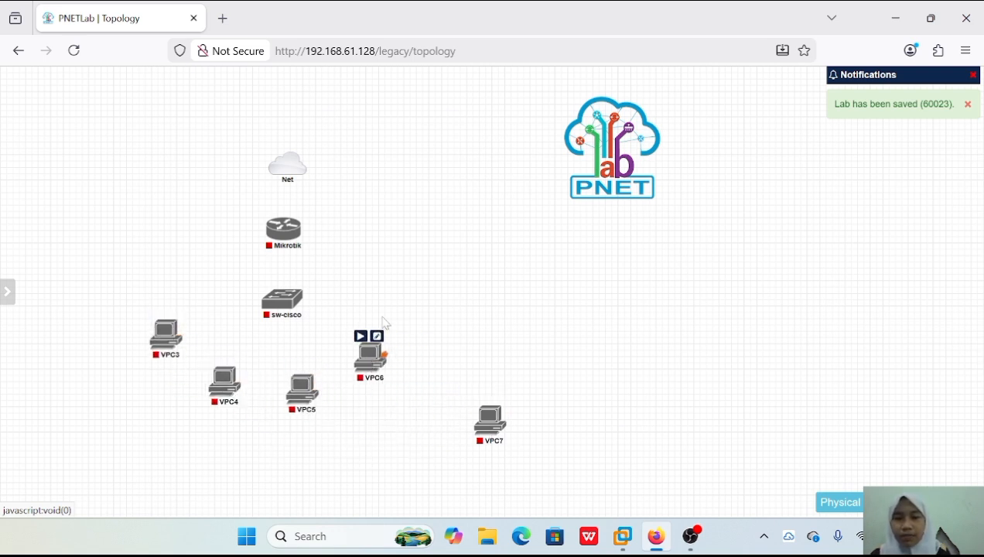
drag(492, 422, 419, 319)
Refine the positions of all five VPC nodes so they are spaced roughly symmetrically around sw-cisco.
drag(169, 345, 155, 313)
drag(229, 387, 190, 381)
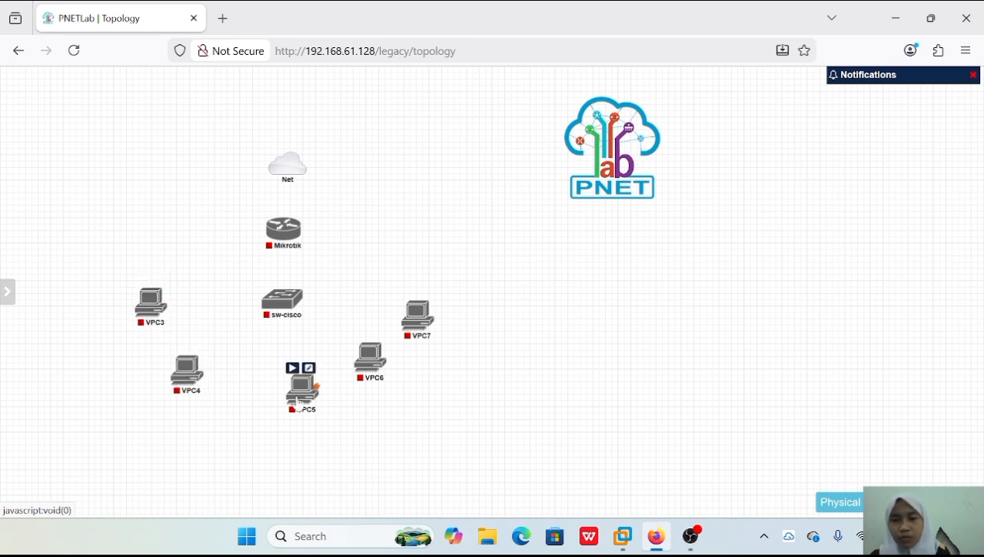
drag(299, 399, 265, 407)
drag(370, 362, 357, 356)
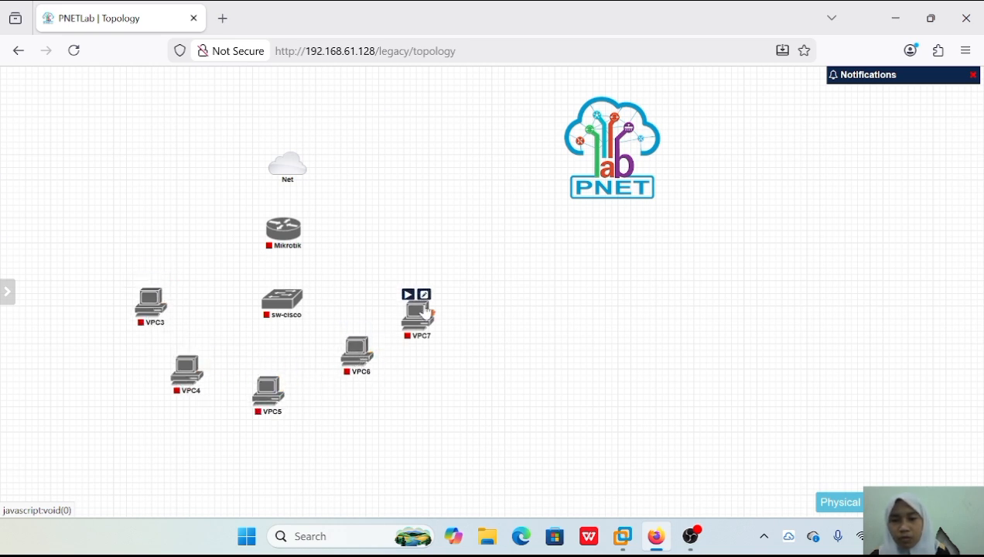
drag(426, 312, 395, 290)
drag(359, 364, 367, 384)
drag(385, 306, 410, 313)
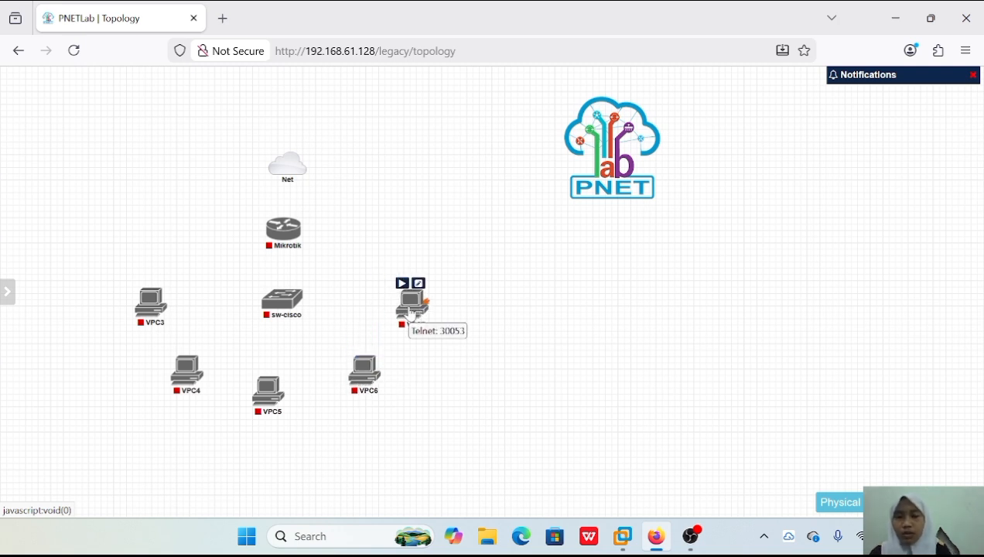
Rename node VPC3 to VPC1 and node VPC4 to VPC2, saving each change.
mouse_move(144, 313)
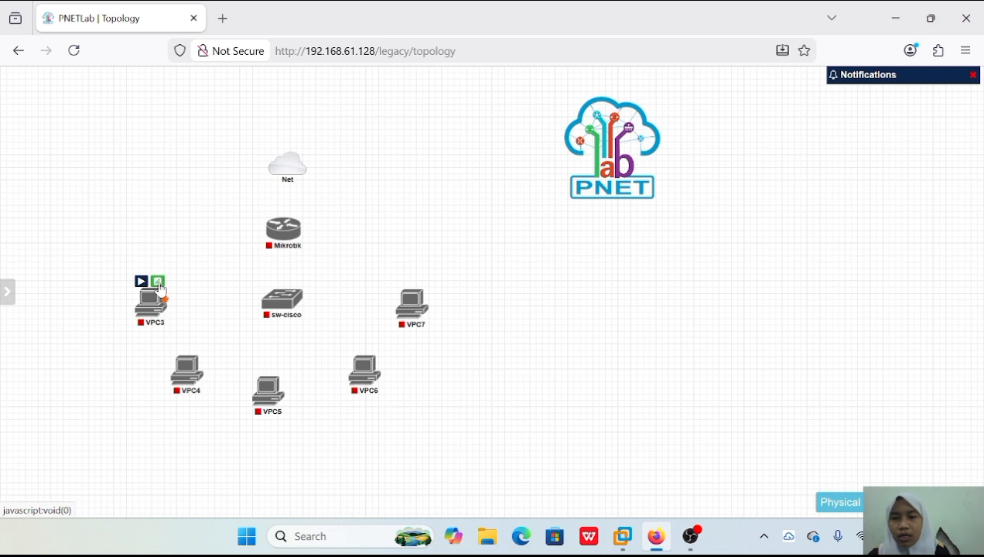
click(159, 283)
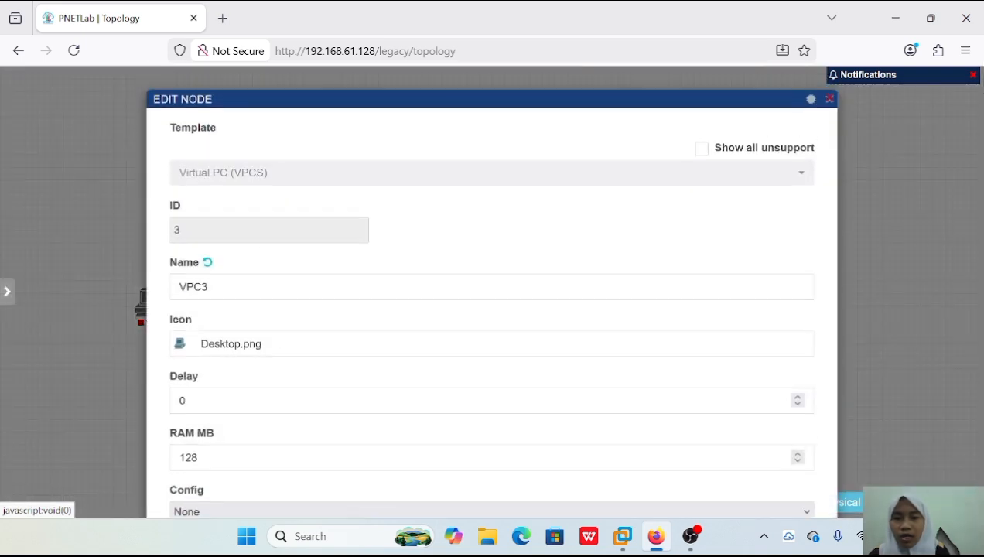
key(BackSpace)
text(6)
scroll(447, 480, down, 5)
click(448, 478)
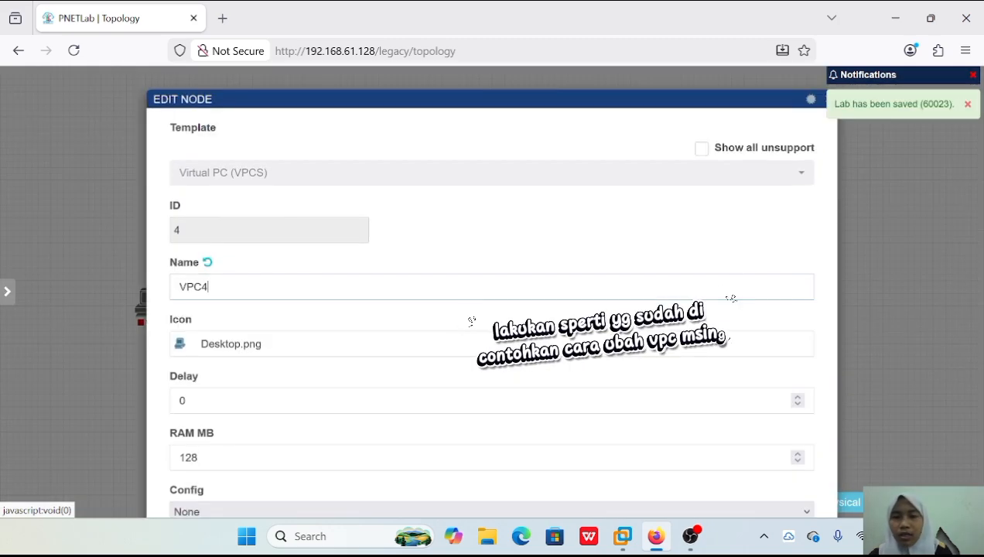
key(BackSpace)
text(2)
scroll(456, 464, down, 5)
click(458, 468)
Rename node VPC6 to VPC4 and save the change.
mouse_move(373, 377)
click(372, 350)
click(220, 287)
key(BackSpace)
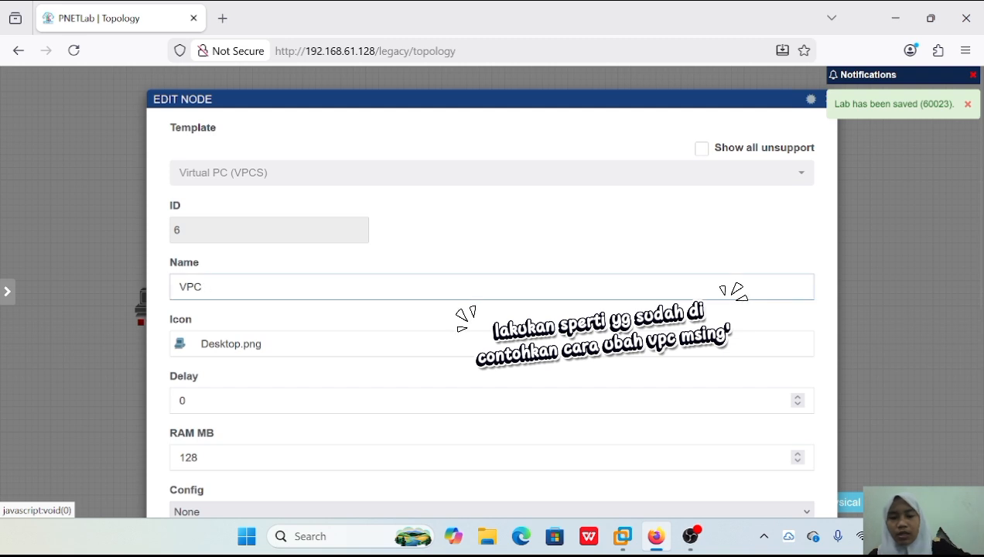
text(7)
scroll(456, 464, down, 5)
click(459, 466)
Rename node VPC7 to VPC5 and save the change.
click(419, 283)
click(220, 286)
key(BackSpace)
text(6)
scroll(468, 464, down, 5)
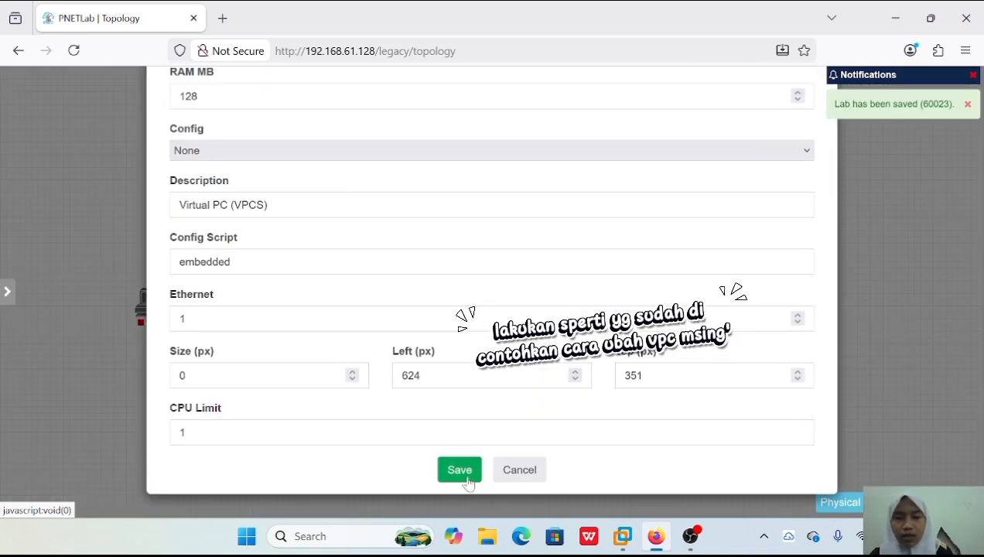
click(461, 471)
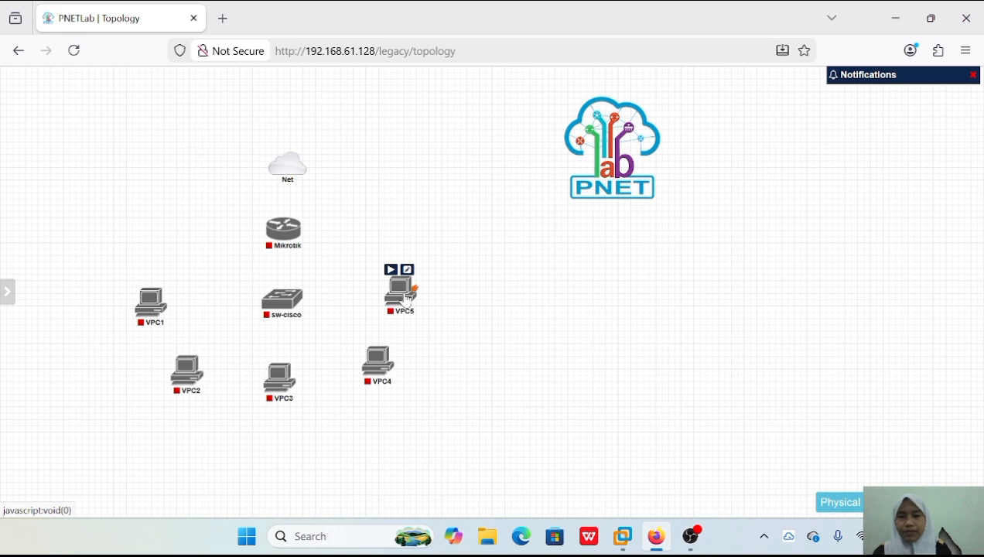
Connect the Net cloud to the Mikrotik router on interface eth1.
mouse_move(294, 155)
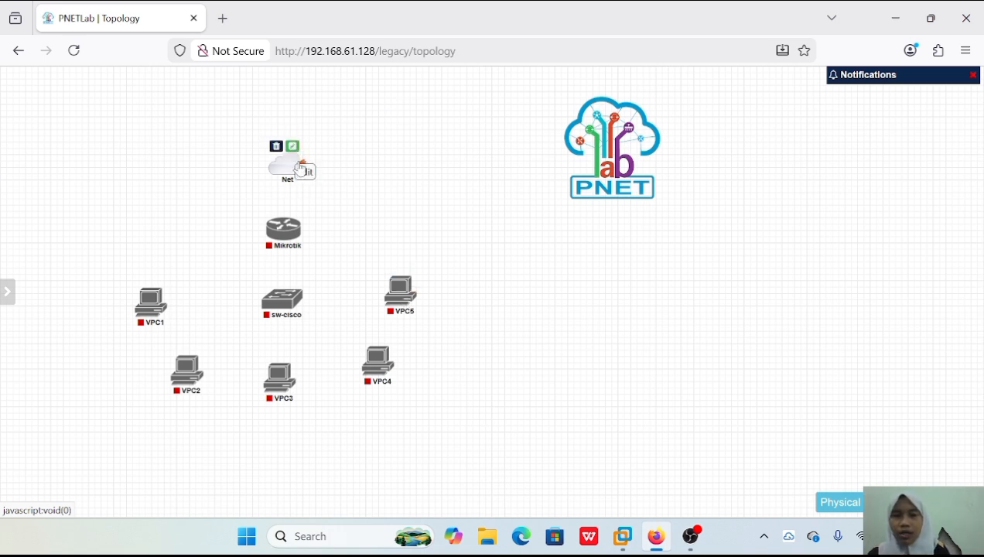
drag(303, 163, 286, 227)
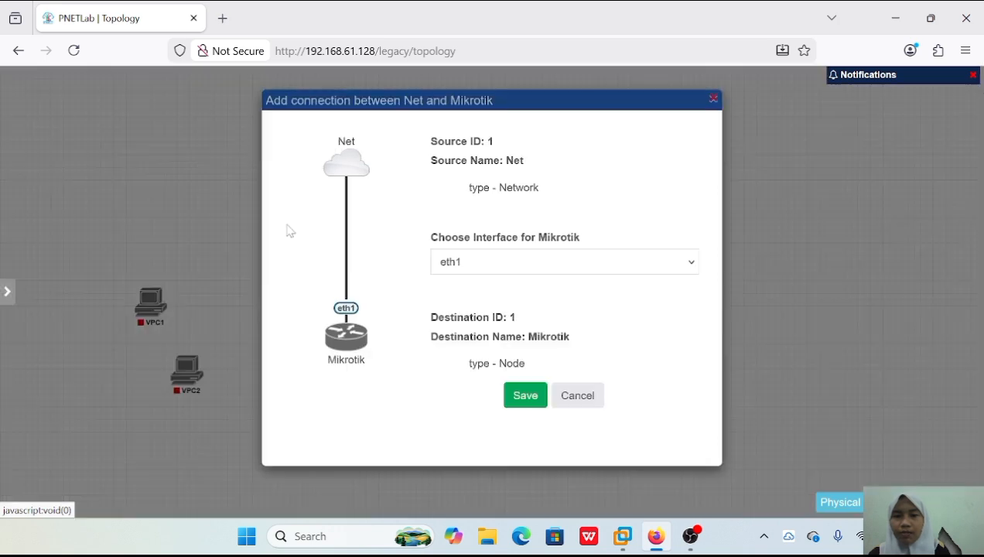
click(522, 399)
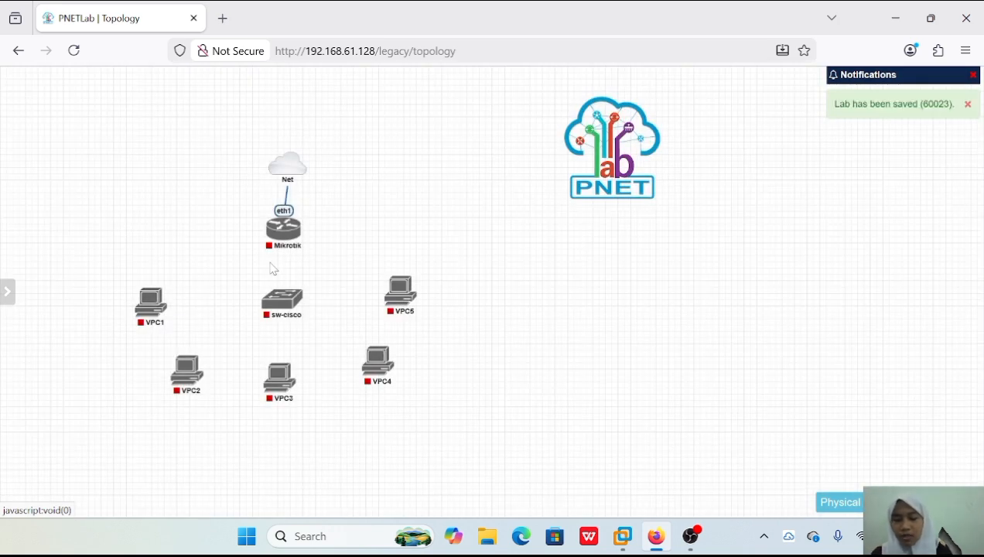
Connect Mikrotik eth2 to sw-cisco e0/0, and sw-cisco e0/1, e0/2 and e0/3 to eth0 of VPC1, VPC2 and VPC3 respectively.
drag(299, 230, 278, 317)
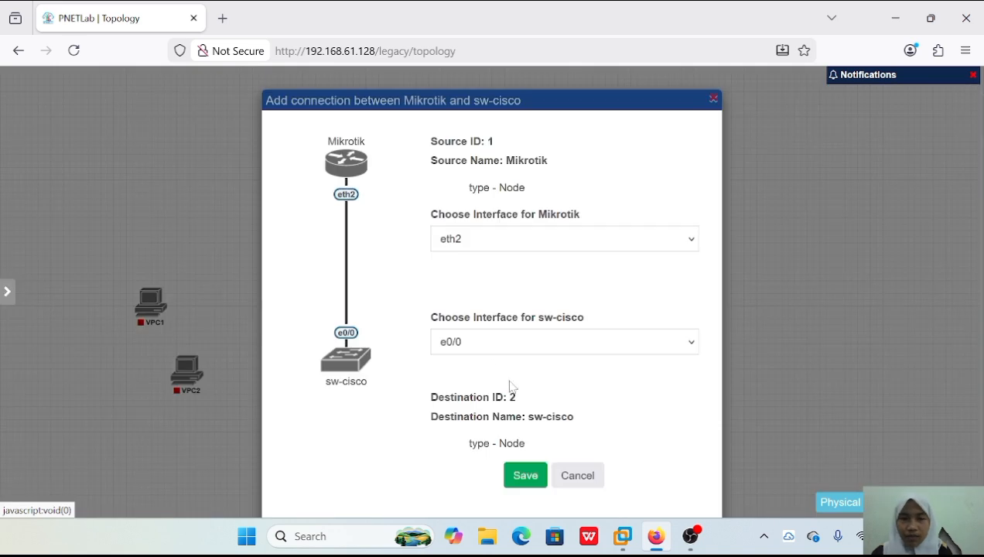
click(526, 475)
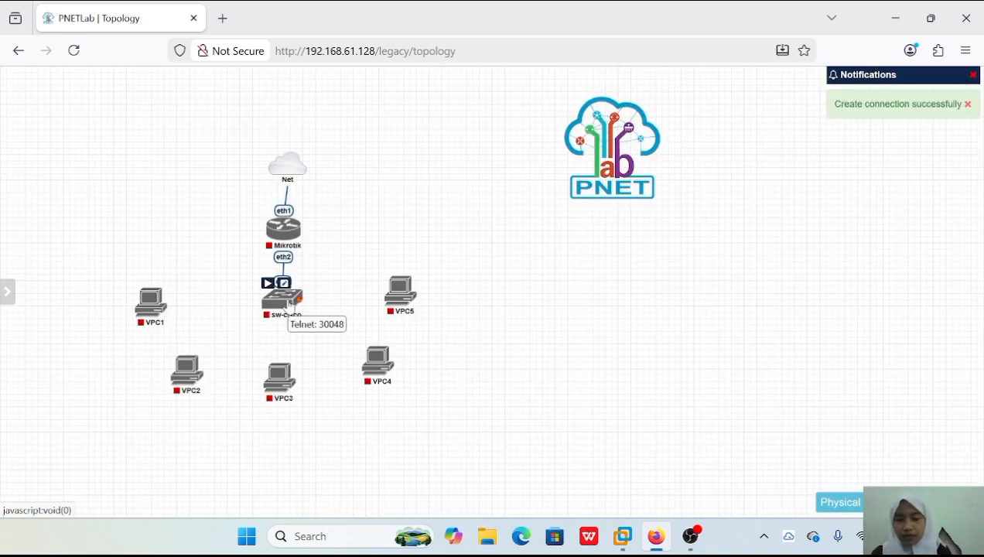
drag(284, 283, 150, 303)
click(523, 473)
drag(286, 298, 187, 373)
click(525, 475)
drag(287, 300, 280, 379)
click(525, 475)
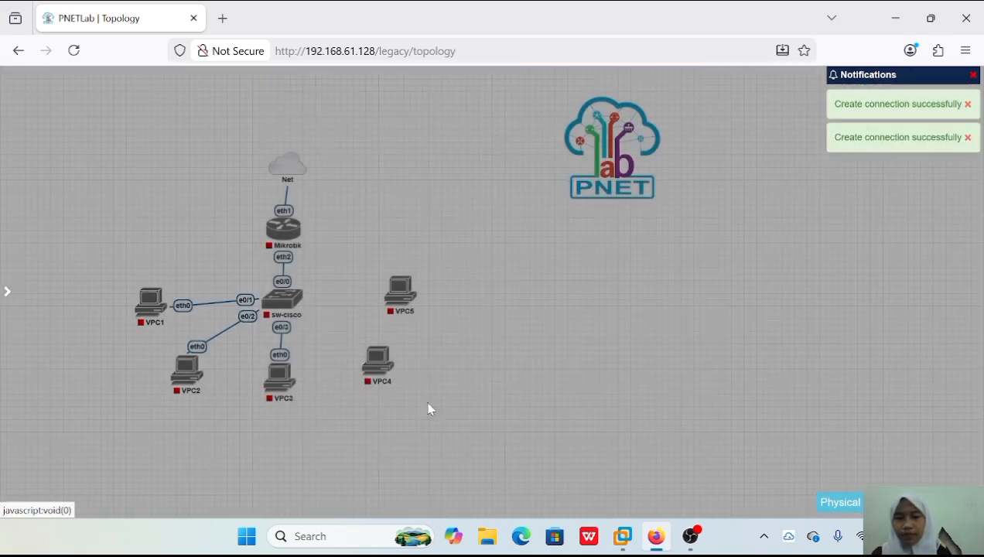
Try to connect sw-cisco to the eth0 interface of VPC4.
mouse_move(282, 286)
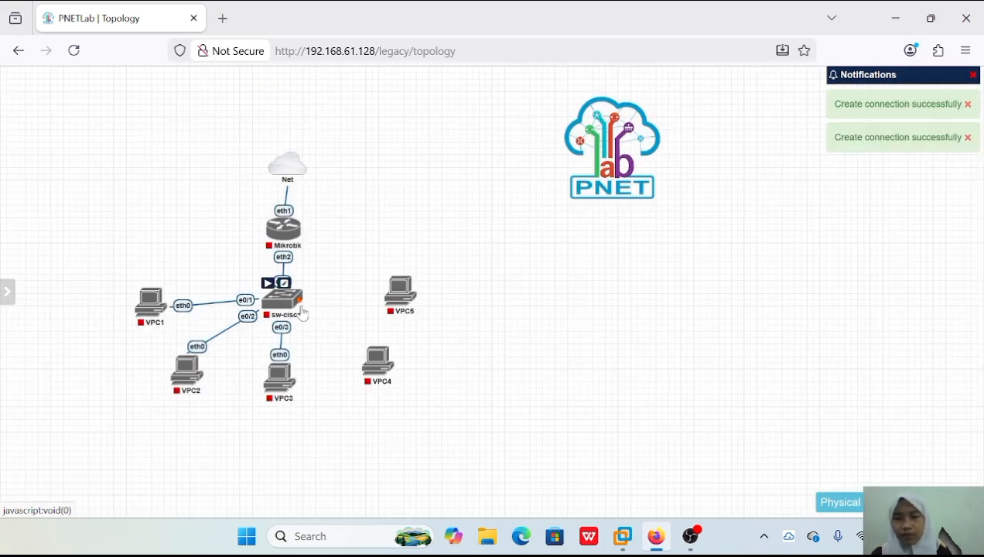
drag(297, 297, 379, 371)
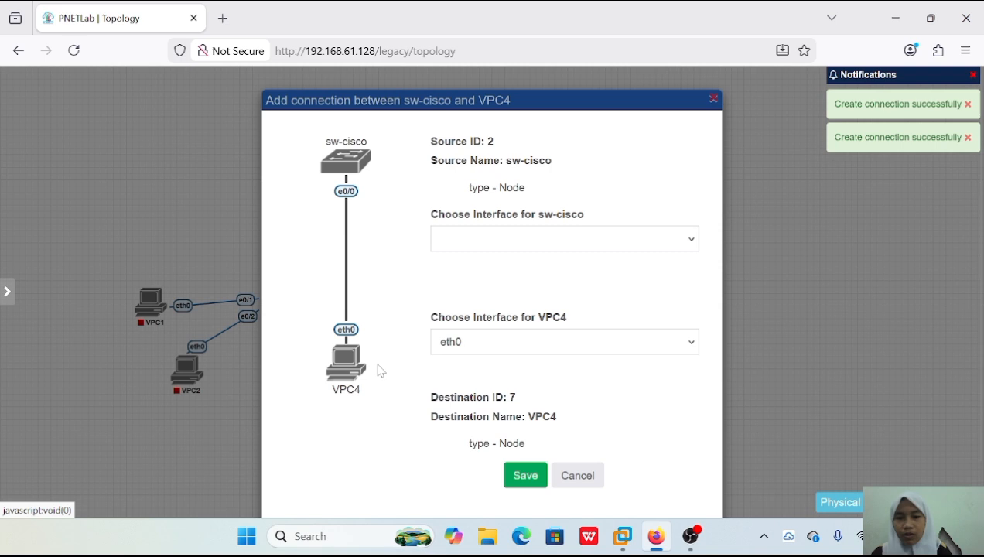
click(529, 482)
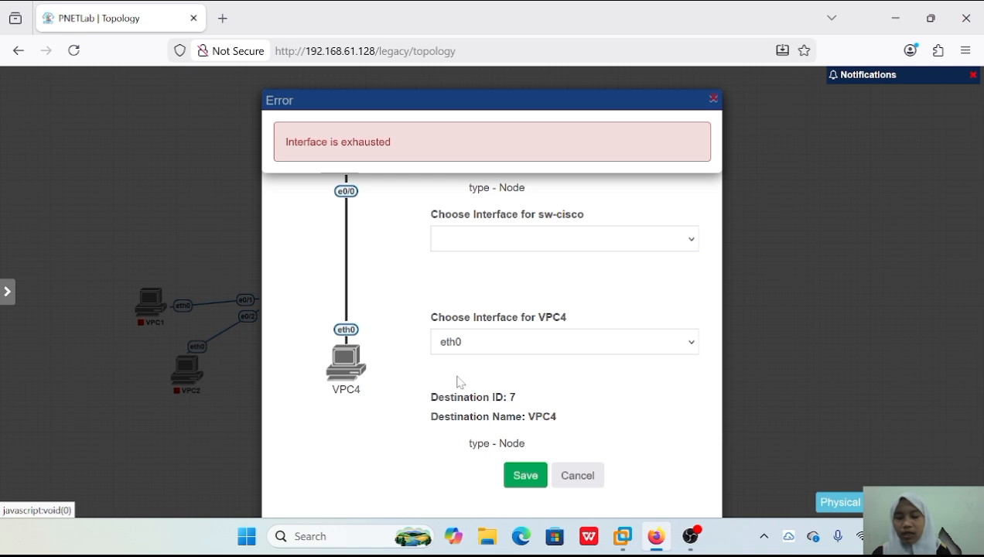
click(571, 477)
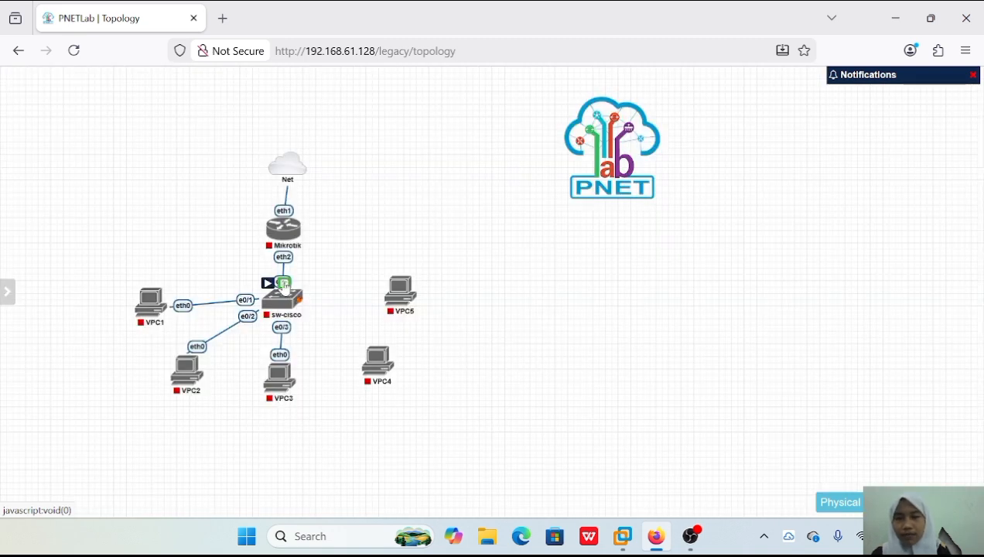
Set the Ethernet value of the sw-cisco node to 6 and save the change.
click(284, 284)
scroll(491, 294, down, 3)
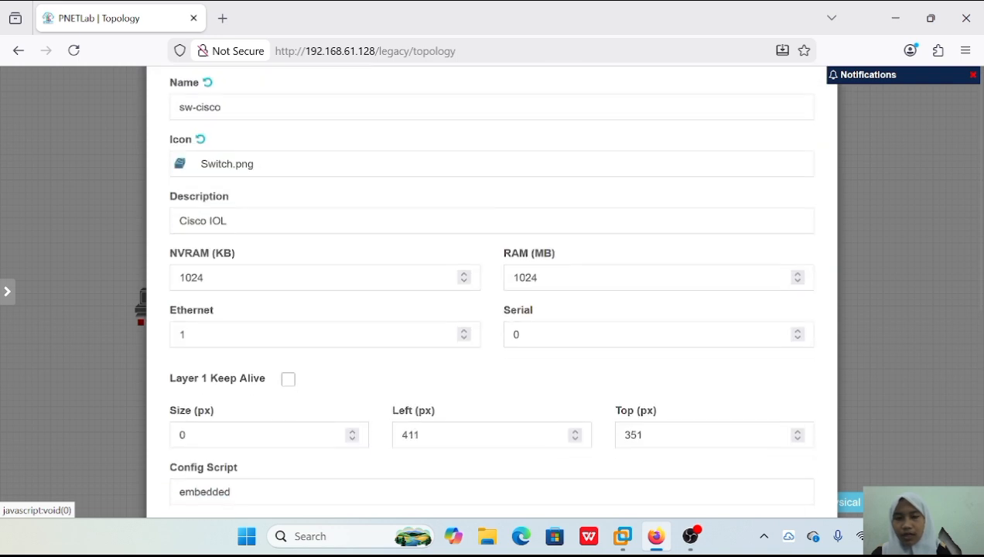
click(465, 331)
click(464, 331)
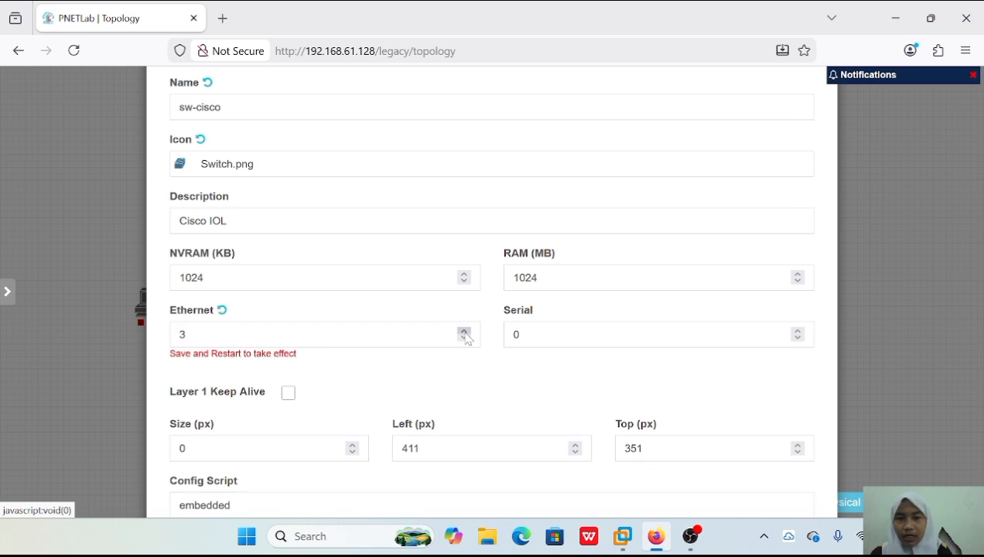
scroll(466, 339, down, 3)
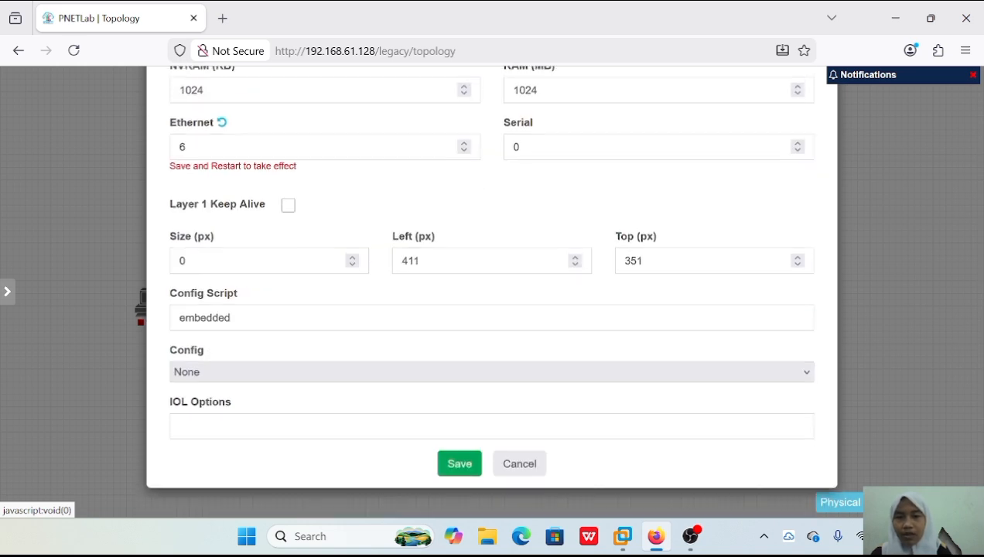
click(462, 466)
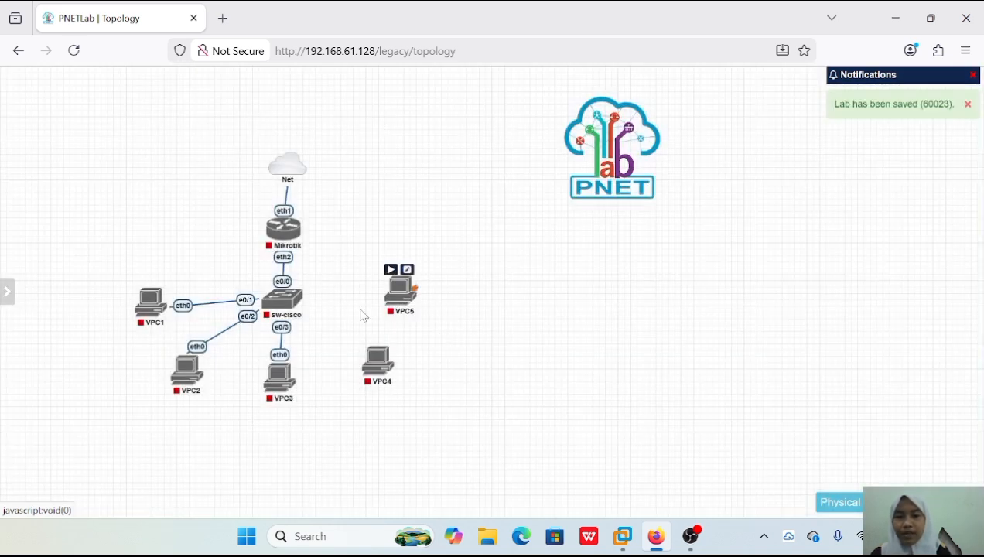
Connect sw-cisco e1/0 to VPC4 eth0 and sw-cisco e1/1 to VPC5 eth0.
mouse_move(294, 301)
drag(301, 305, 378, 362)
click(525, 475)
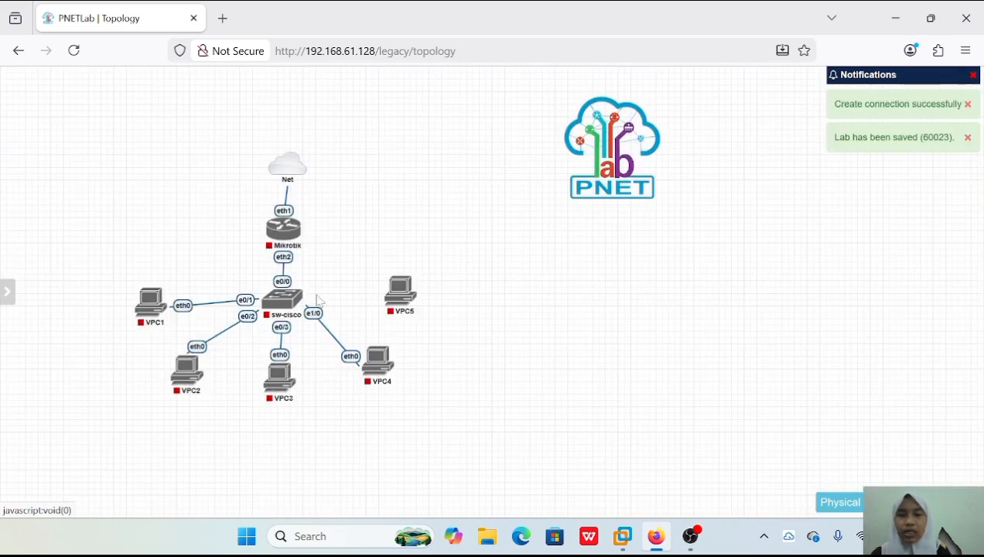
mouse_move(300, 298)
drag(301, 302, 398, 306)
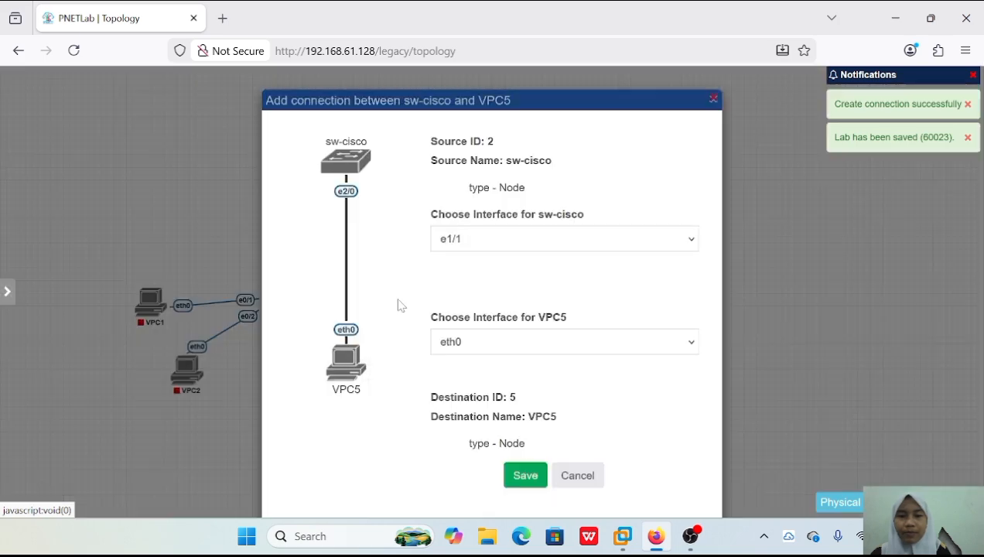
click(525, 475)
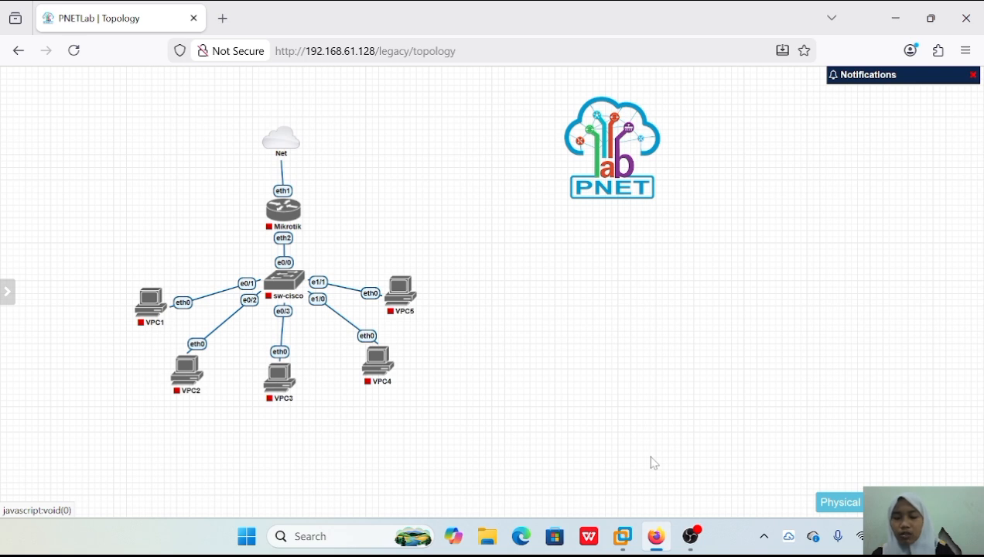
Start the Mikrotik router, the sw-cisco switch and all five VPC nodes.
click(273, 193)
click(269, 264)
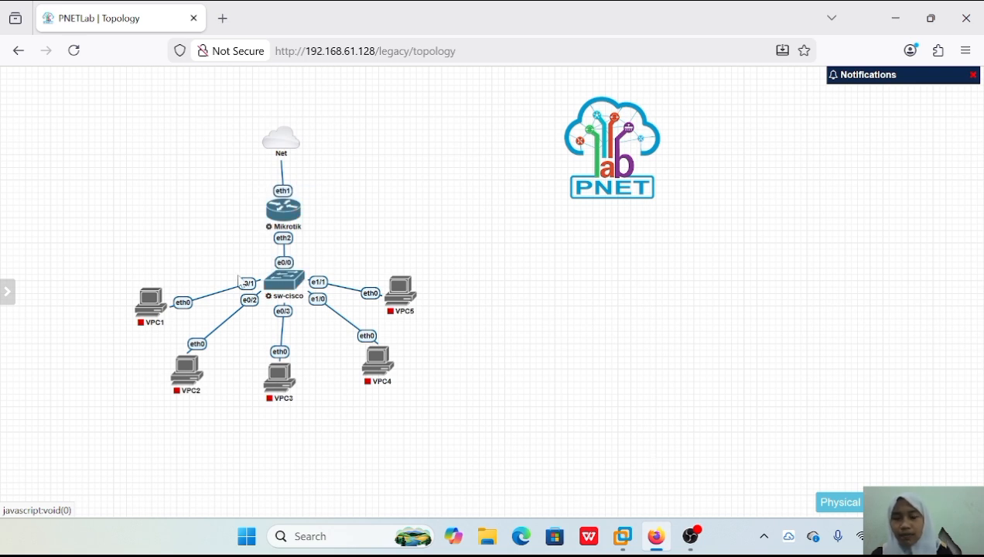
click(141, 278)
click(175, 345)
mouse_move(269, 389)
click(270, 357)
click(368, 338)
click(391, 270)
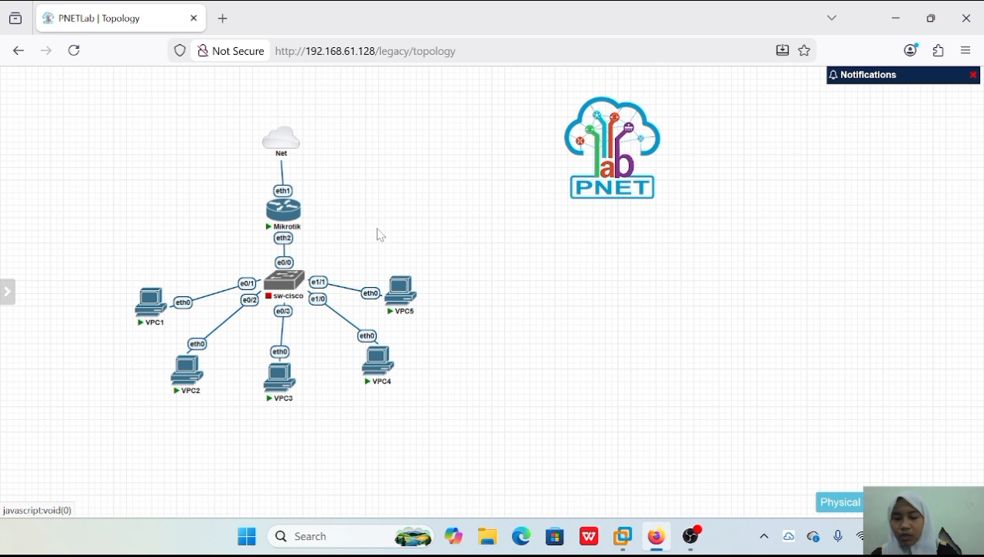
Open the Mikrotik router's console and log in as admin, leaving the password blank.
mouse_move(276, 159)
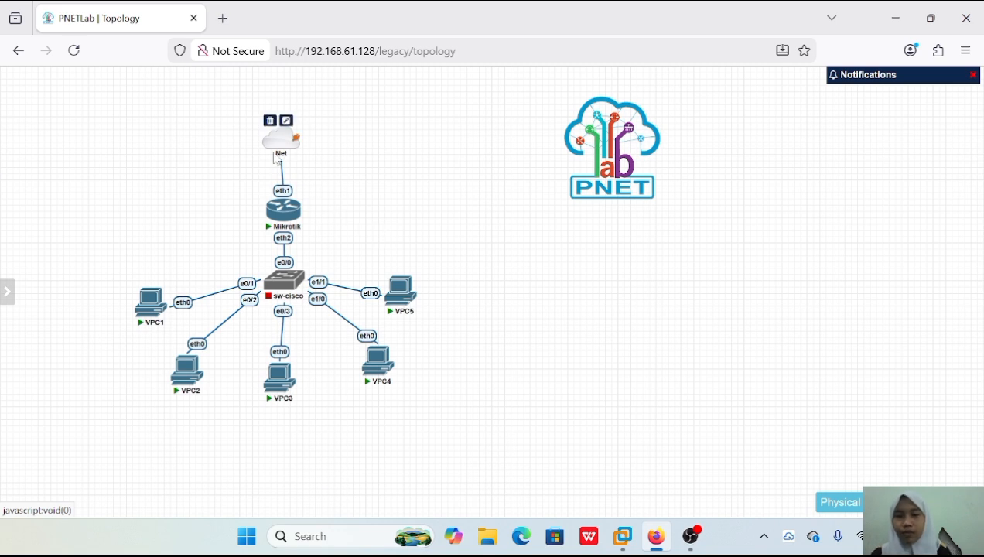
click(283, 210)
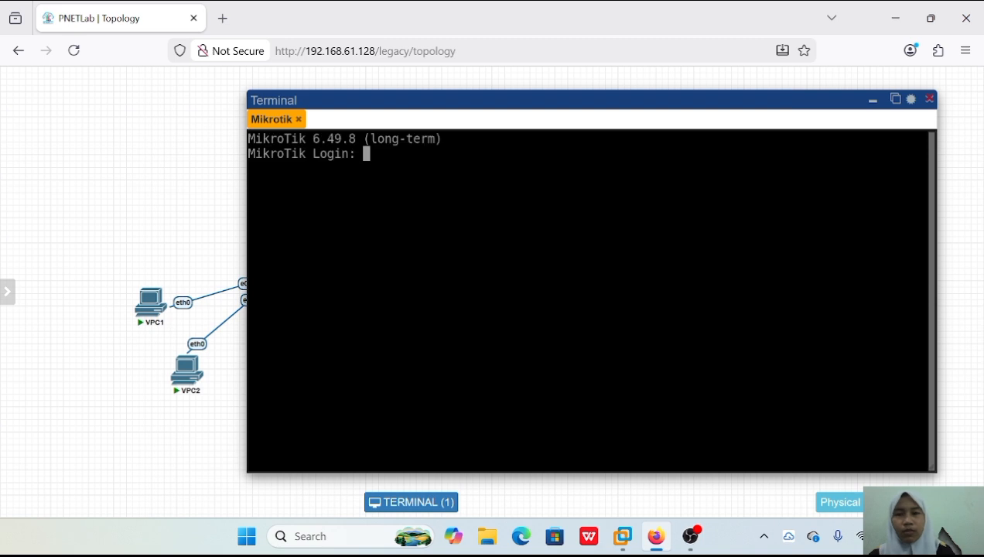
text(ad)
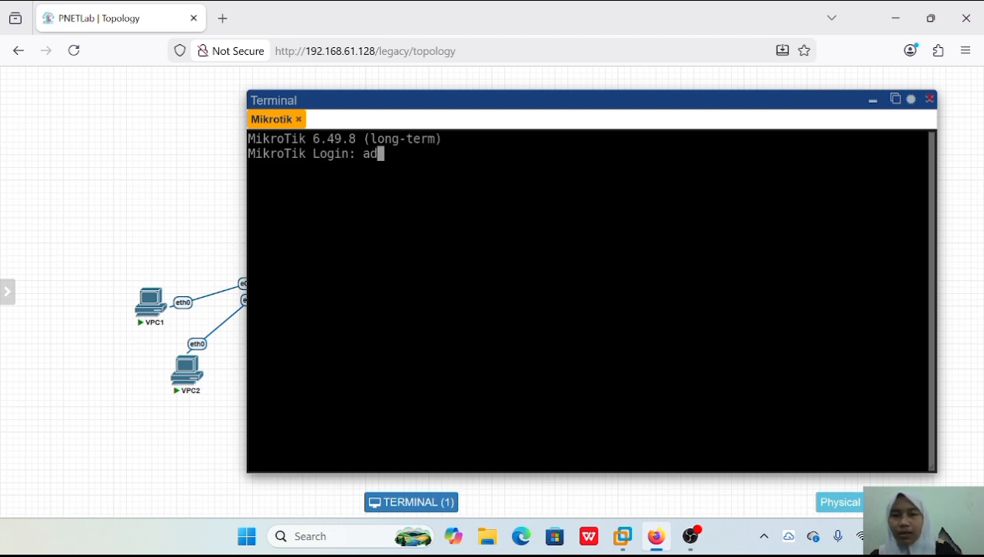
text(min)
key(Return)
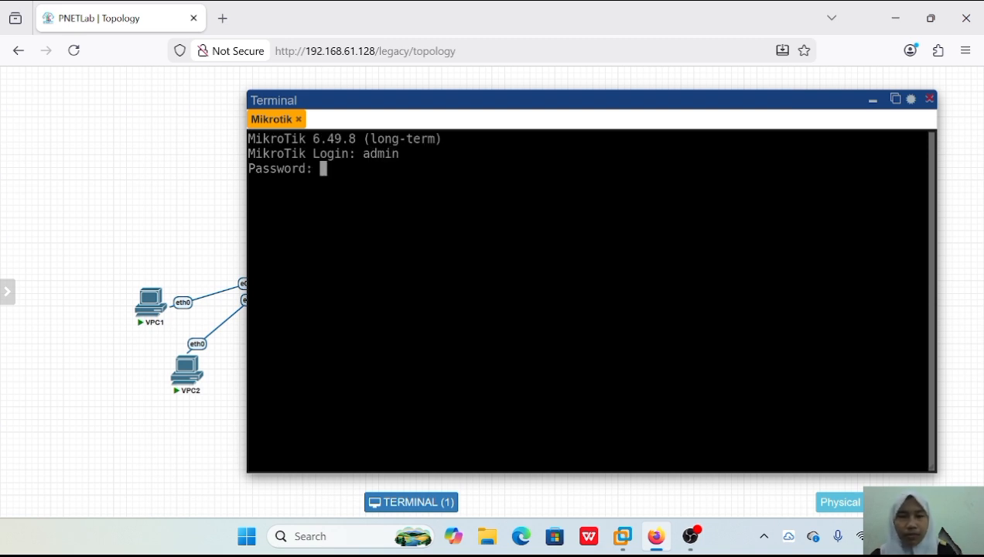
key(Return)
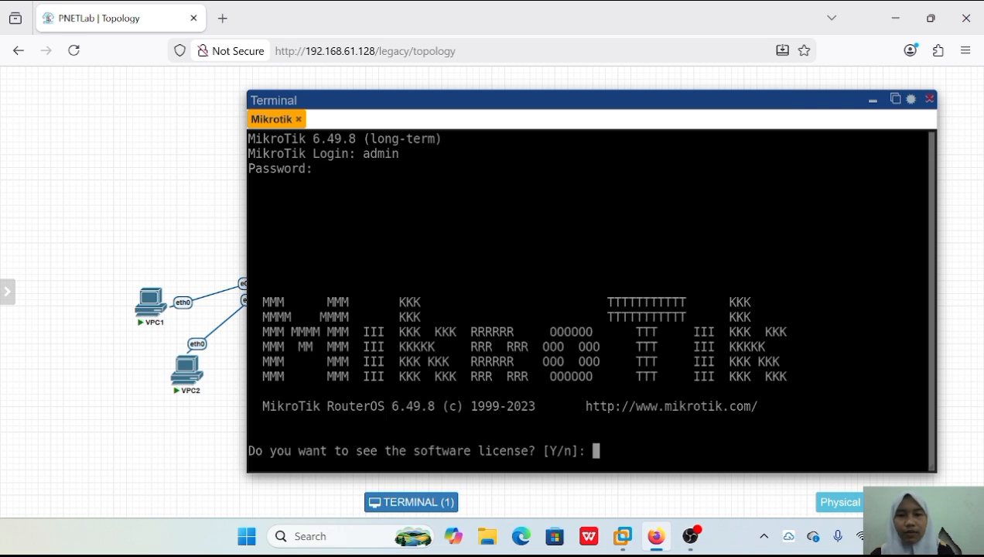
Decline viewing the software license, skip the password change and clear the terminal.
text(n)
key(Return)
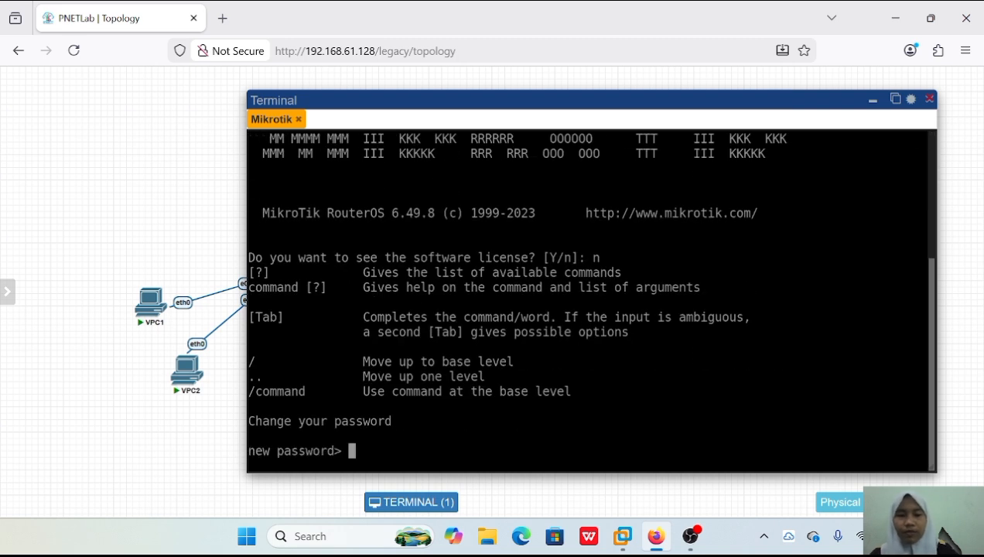
key(ctrl+c)
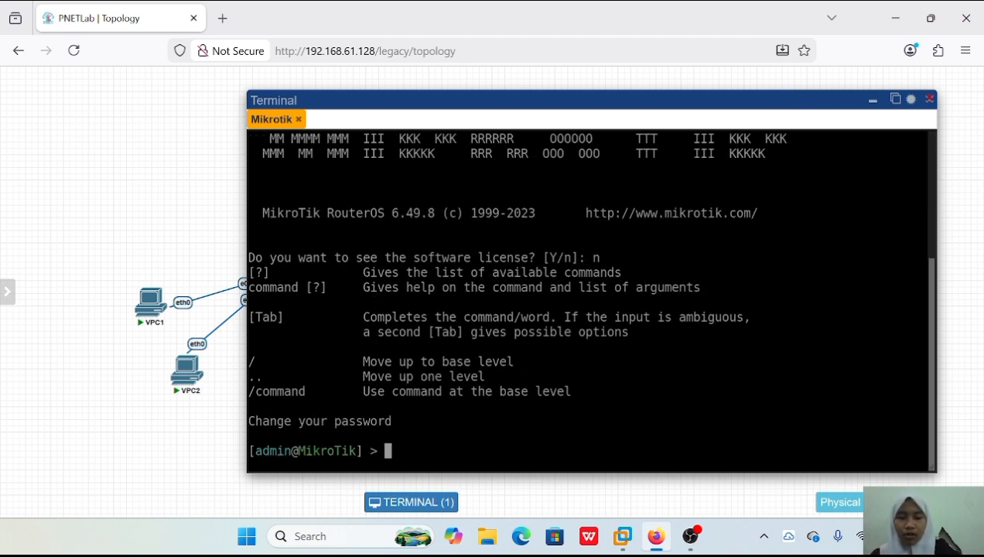
key(ctrl+l)
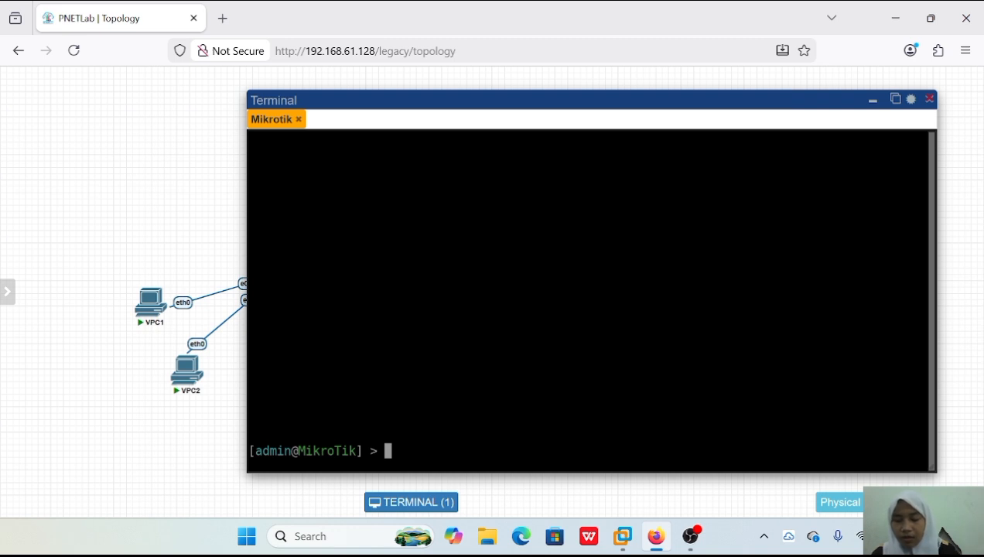
Enter the router's ip dhcp-client level and print the DHCP client details to examine the gateway address.
text(ip )
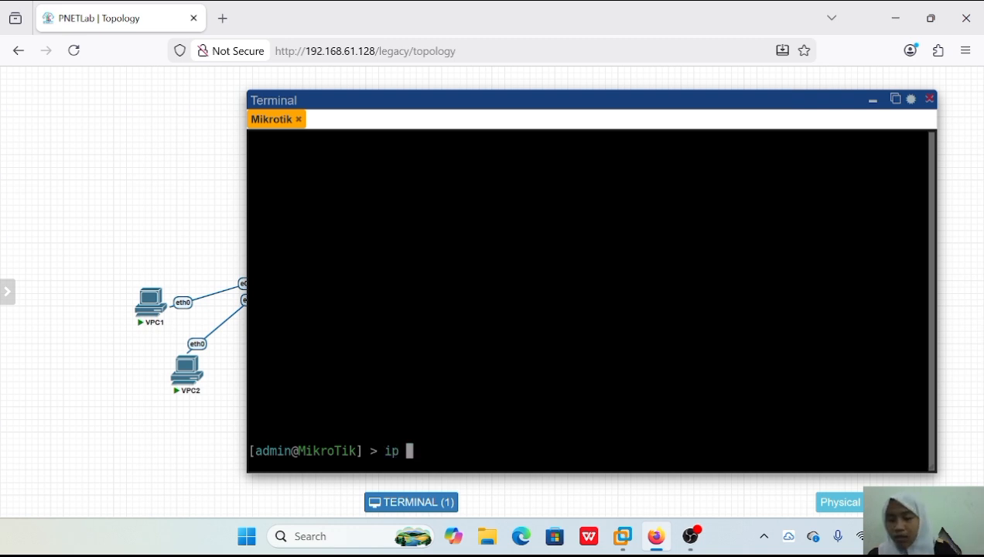
text(dhcp-client)
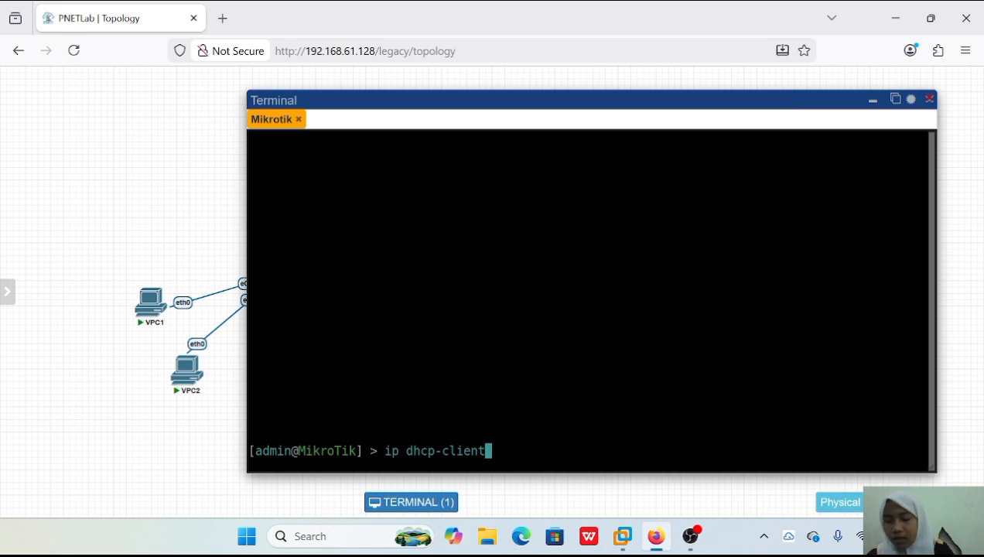
key(Return)
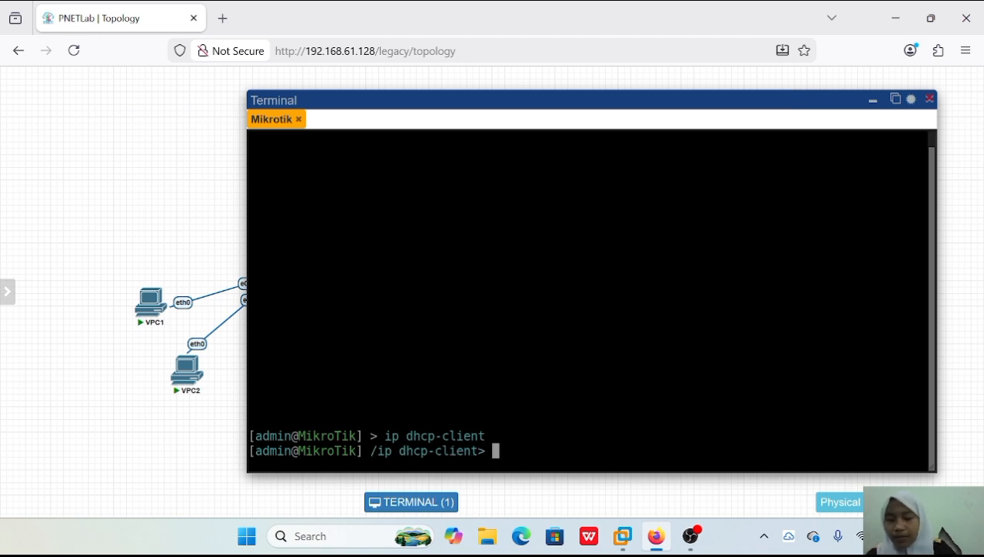
text(print detail)
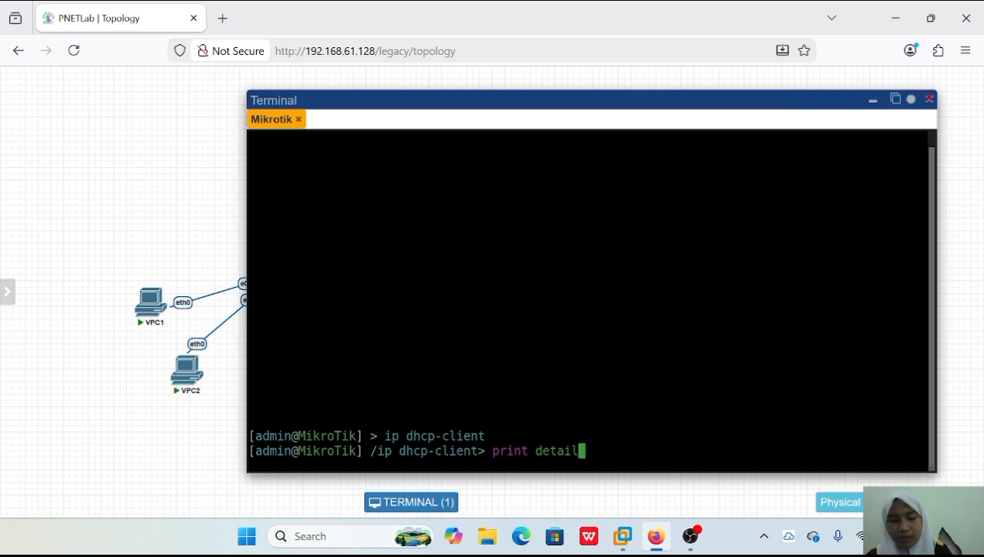
key(Return)
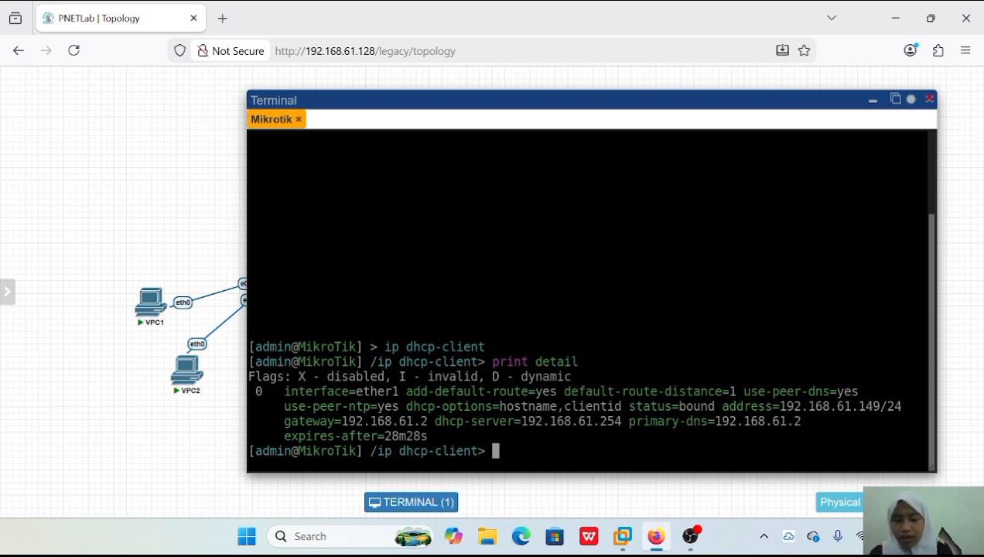
drag(342, 421, 427, 421)
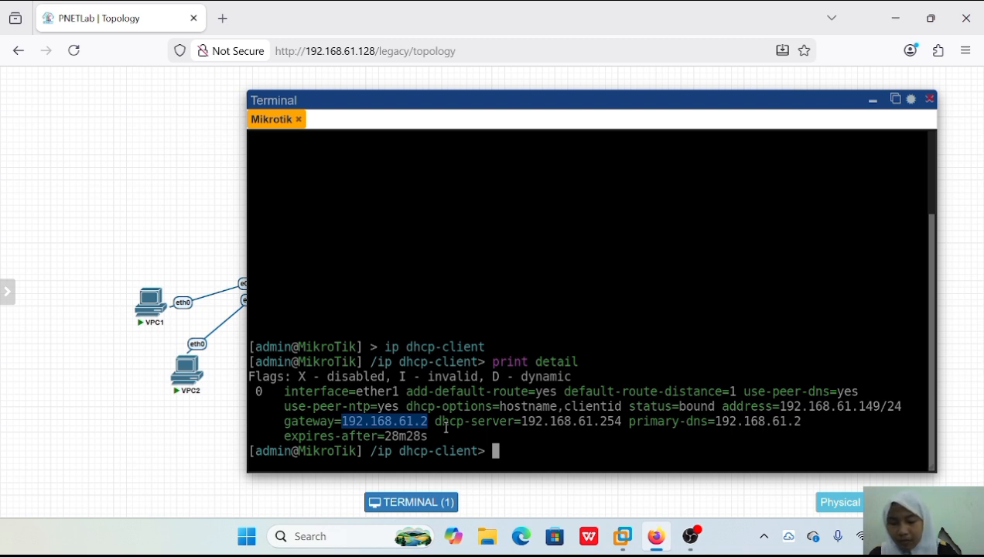
click(504, 460)
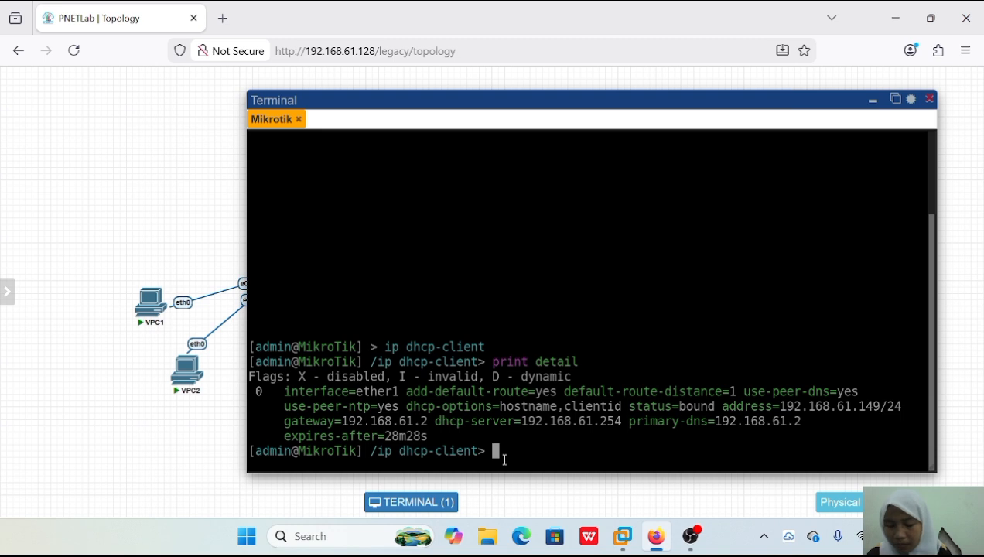
Remove DHCP client entry number 0 and print the DHCP client list to check it.
text(remove numb)
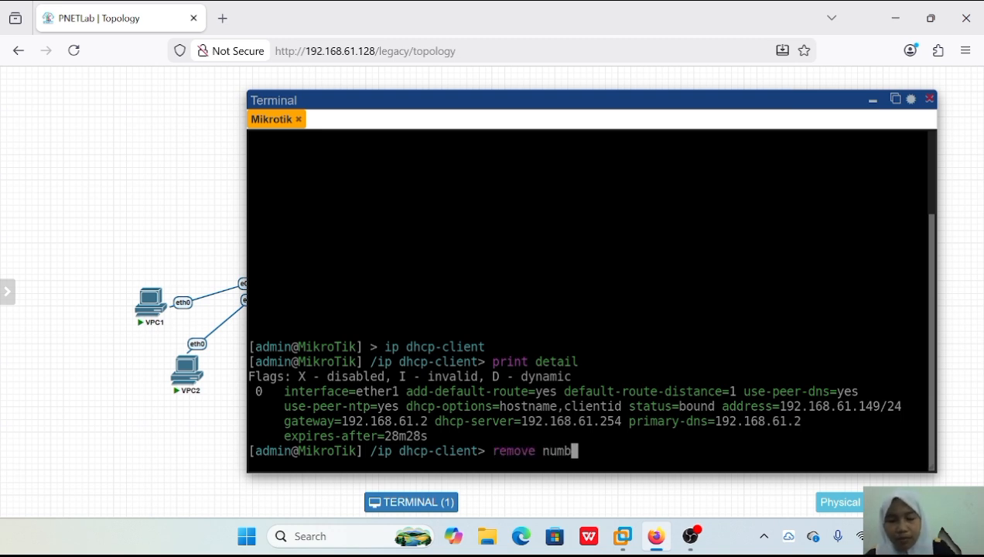
text(er=0)
key(Return)
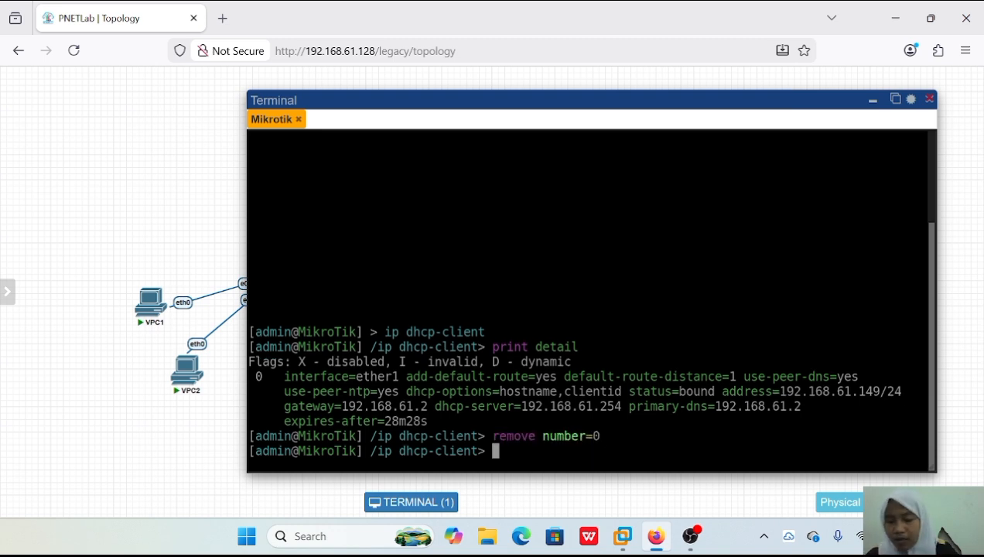
text(print)
key(Return)
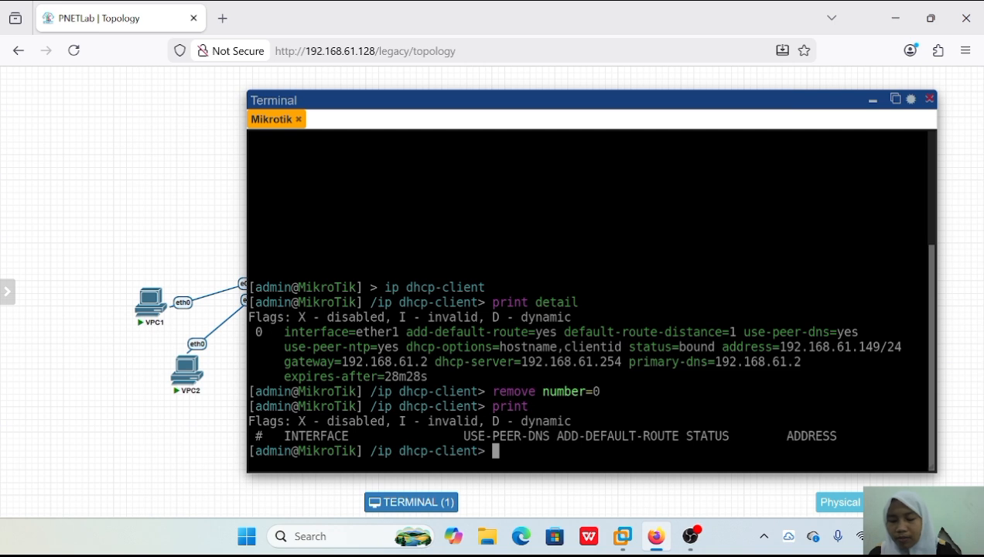
Open the Mikrotik terminal in its own browser tab and return from the ip dhcp-client level to the base level.
click(895, 99)
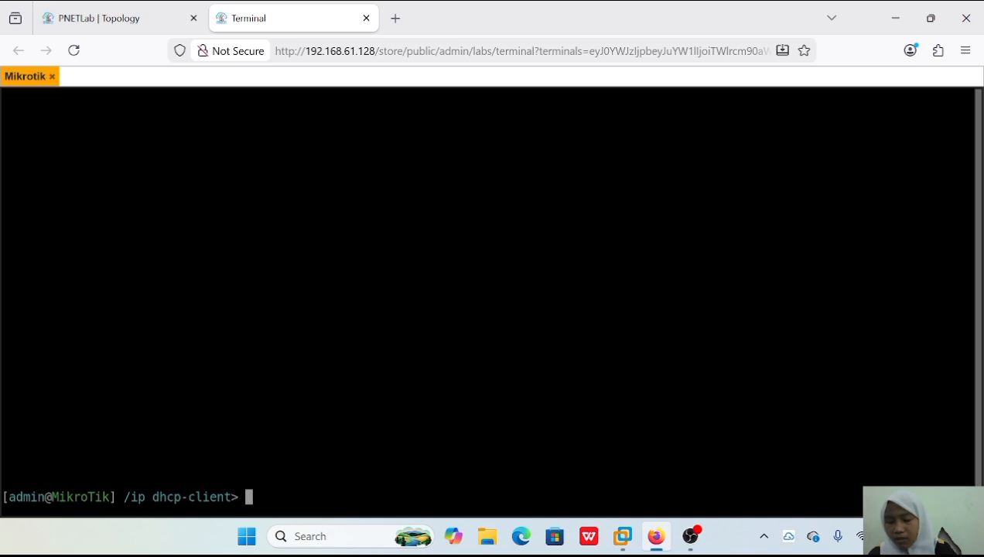
text(ip dhcp-client)
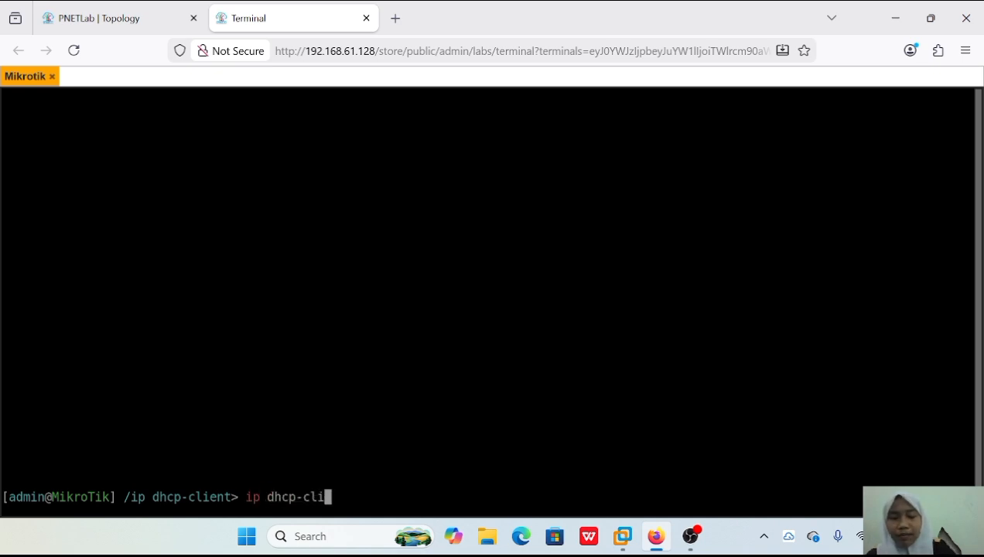
text( add)
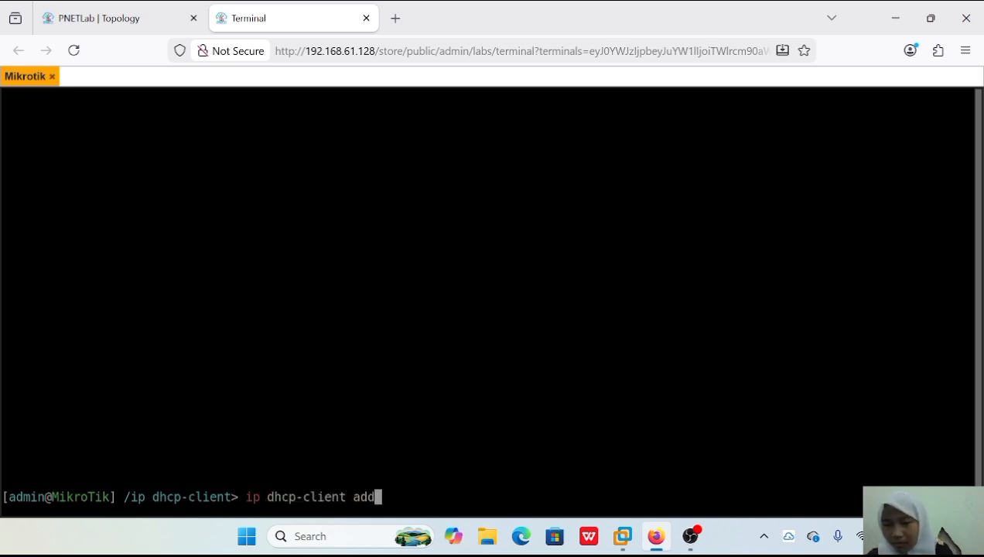
key(BackSpace)
key(BackSpace)
key(BackSpace)
key(BackSpace)
key(BackSpace)
key(BackSpace)
key(BackSpace)
key(BackSpace)
key(BackSpace)
key(BackSpace)
key(BackSpace)
key(BackSpace)
key(BackSpace)
key(BackSpace)
key(BackSpace)
key(BackSpace)
key(BackSpace)
key(BackSpace)
text(/)
key(Return)
Try to add a DHCP client on interface ether1 with disabled=0.
text(ip dhcp-cl)
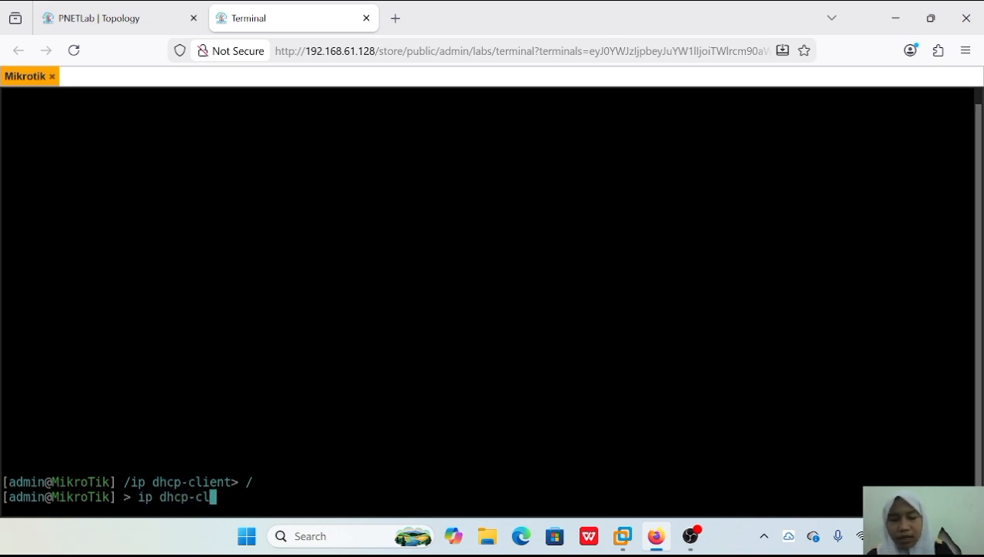
text(ient add)
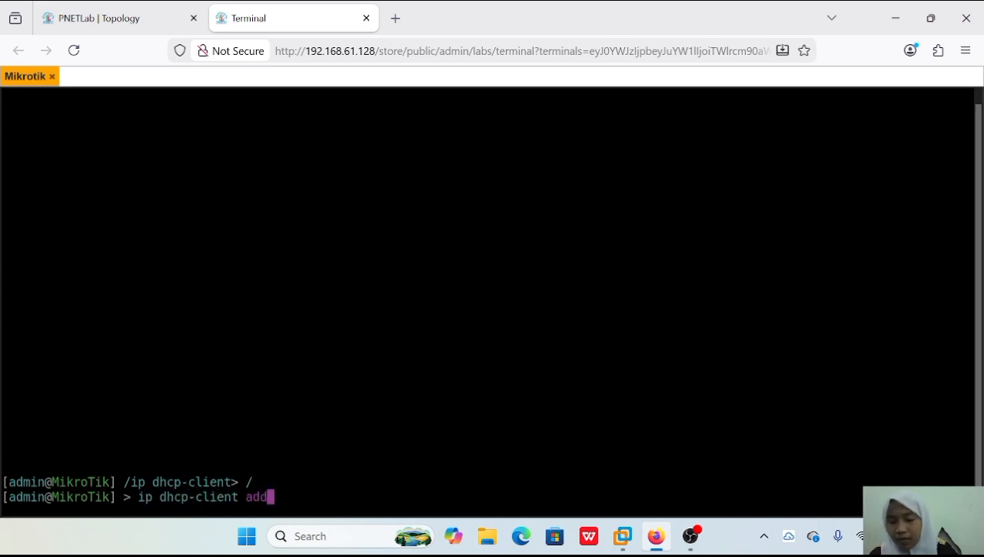
text( interface=)
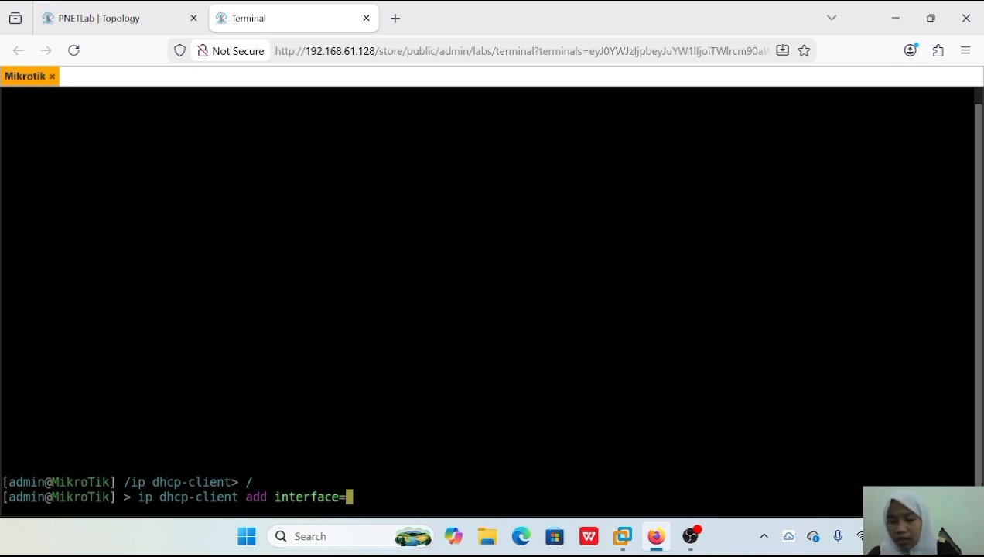
text(ether1)
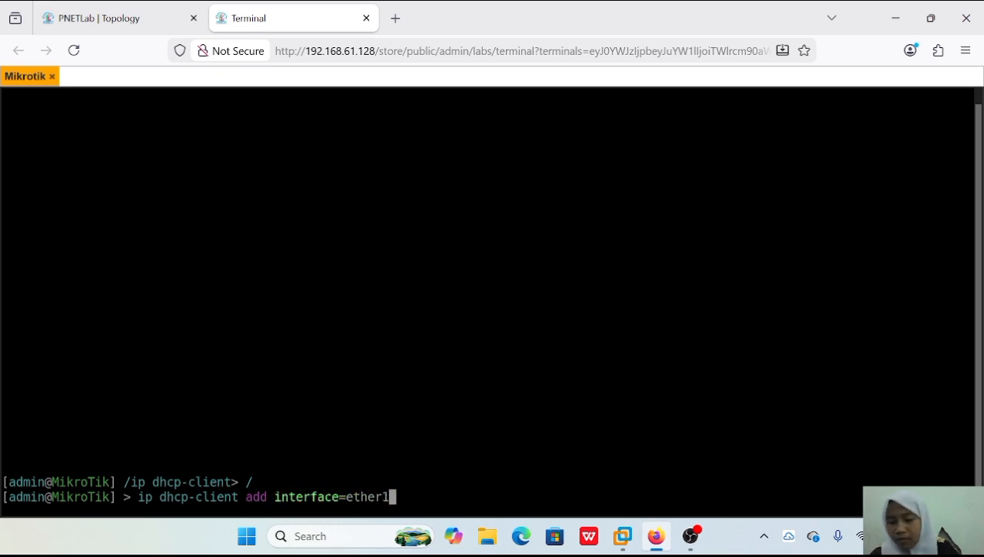
text(dis)
key(BackSpace)
key(BackSpace)
key(BackSpace)
text(disable)
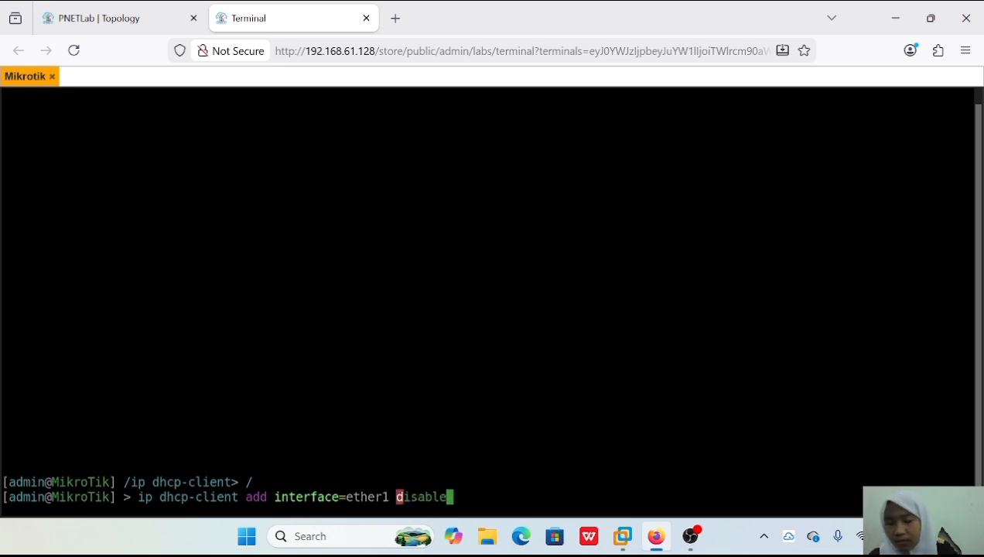
text(d=0)
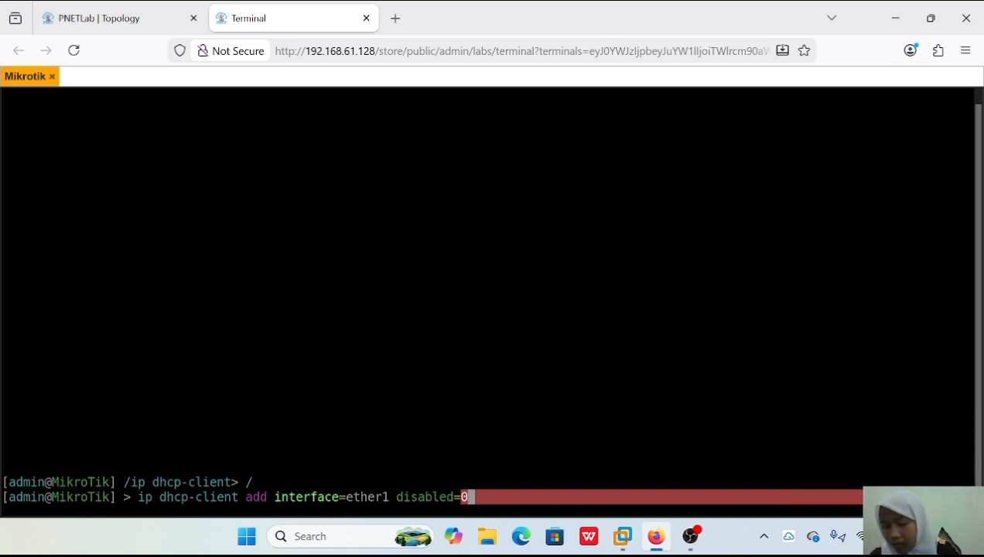
key(Return)
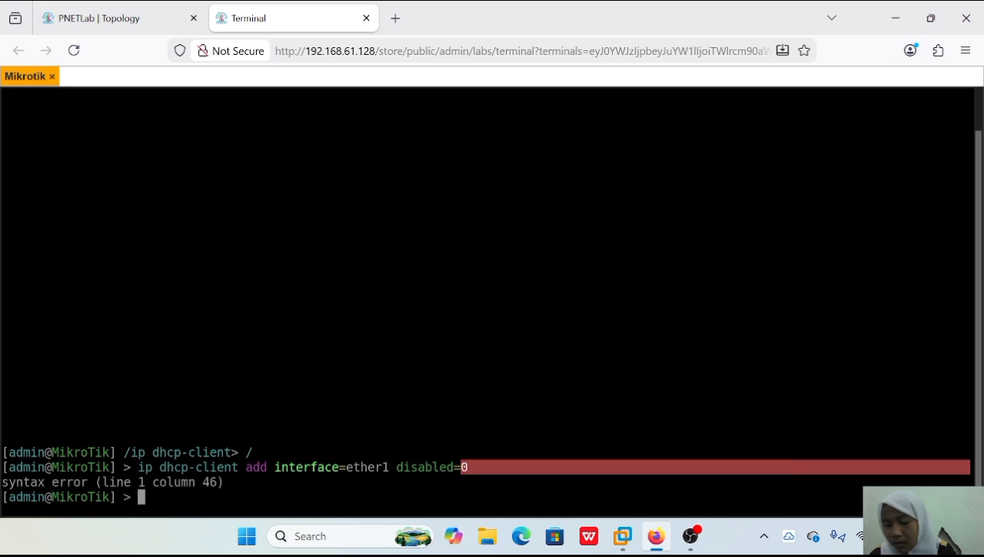
Correct the previous command to disabled=no and run it to add the DHCP client on ether1.
key(Up)
key(BackSpace)
text(no)
key(Return)
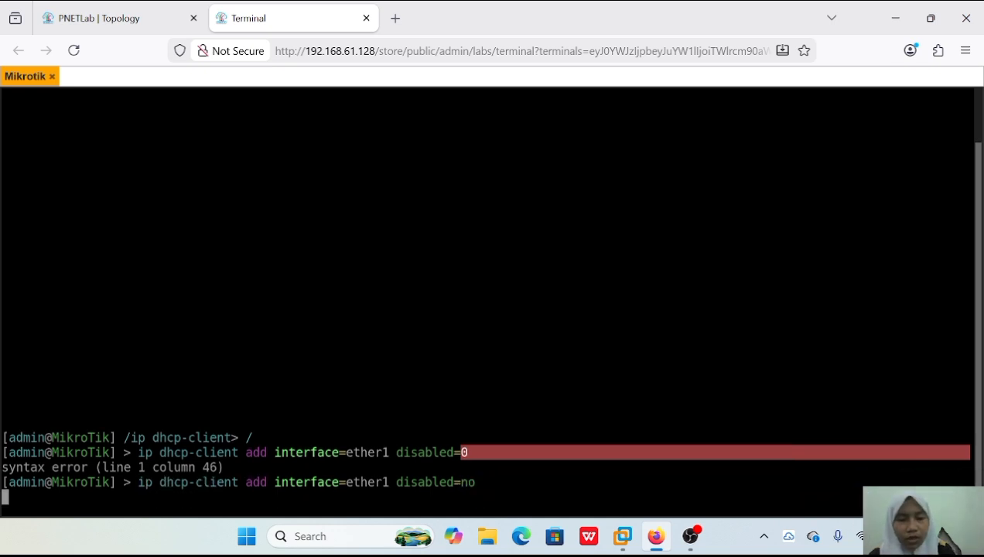
Print the router's IP address list to check the address assigned to ether1.
text(print)
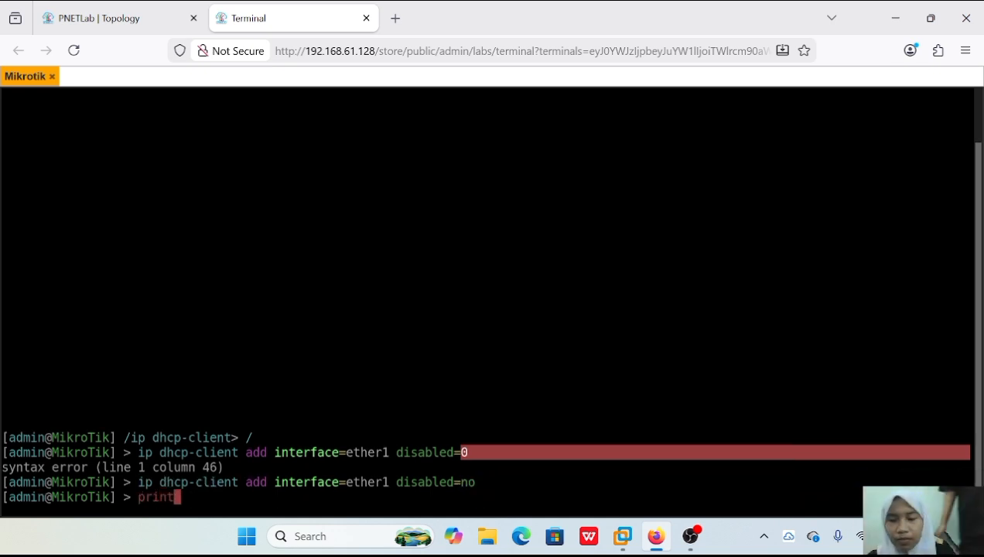
key(Return)
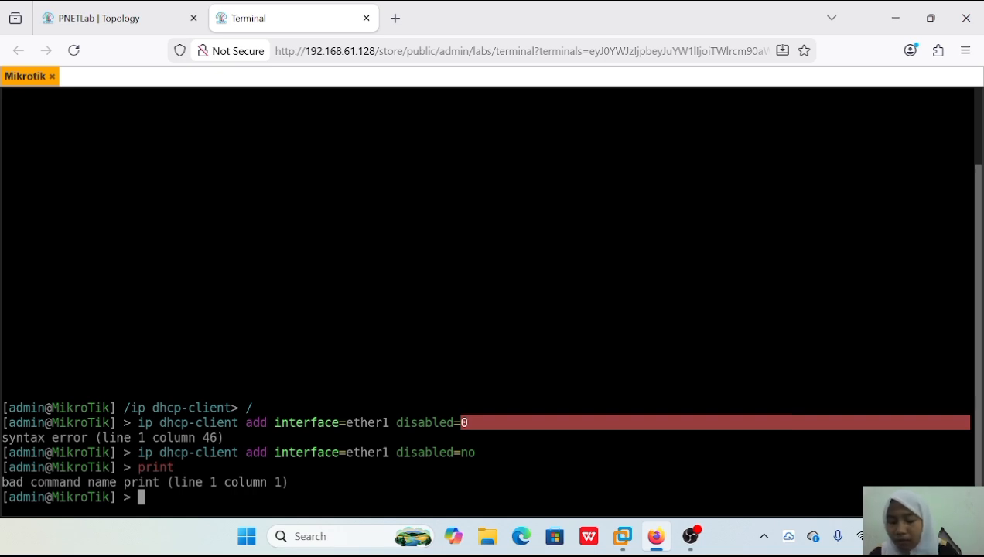
text(ip addres print)
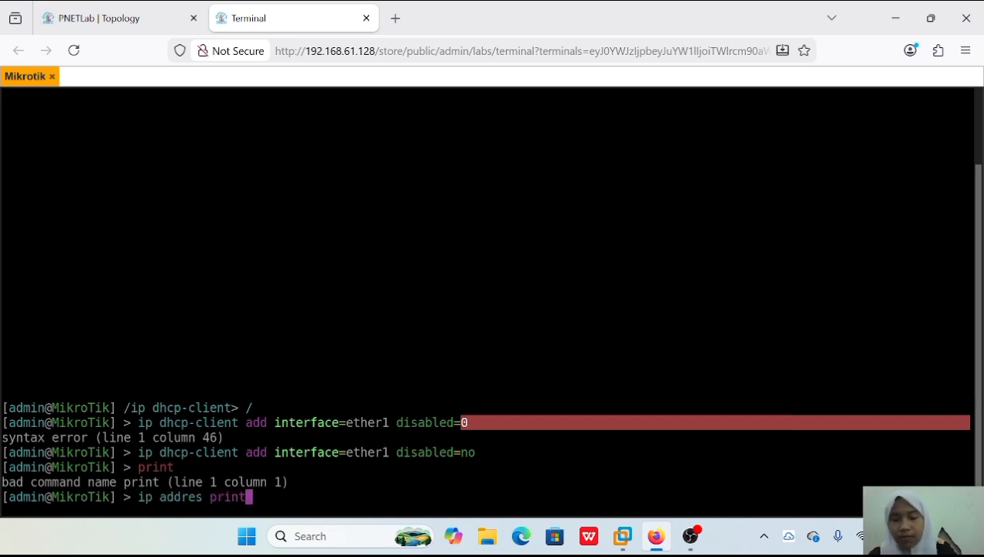
key(Return)
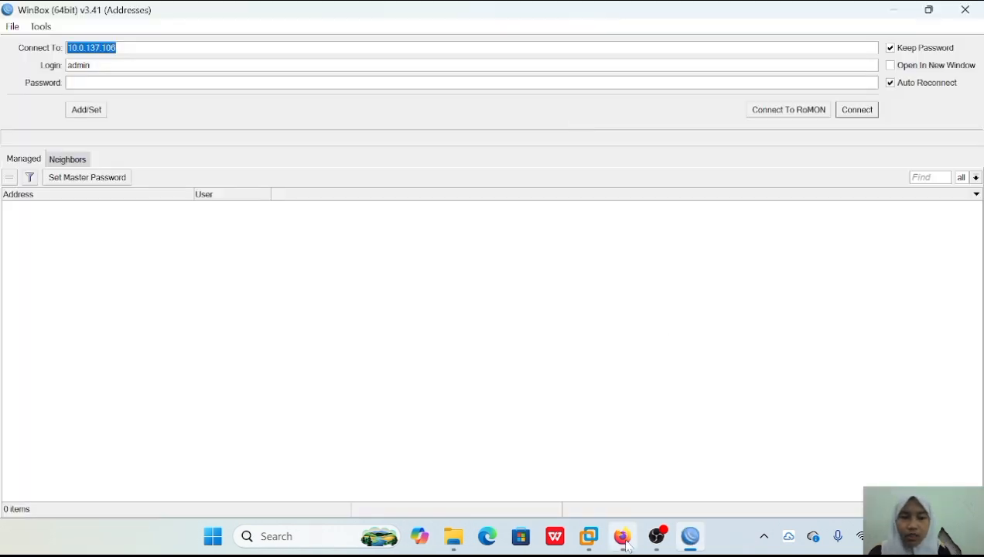
Switch to WinBox, connect to 192.168.61.149 as admin, maximize the session and dismiss the password change request.
mouse_move(627, 545)
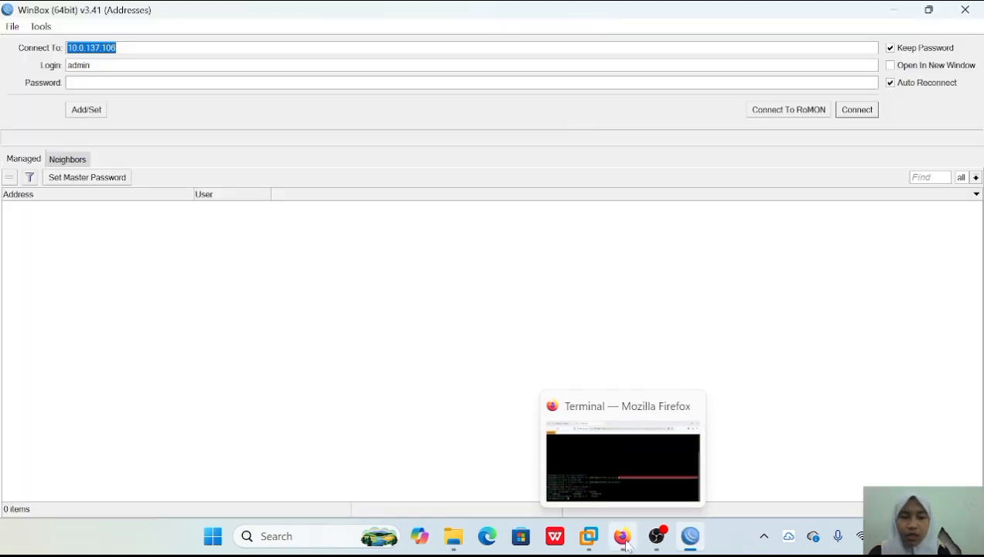
click(617, 480)
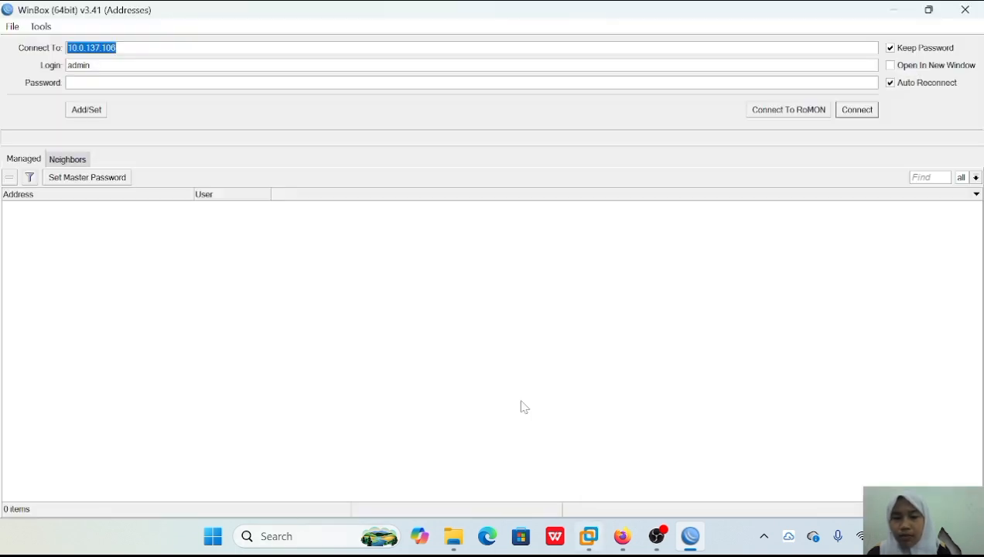
key(End)
key(BackSpace)
key(BackSpace)
key(BackSpace)
key(BackSpace)
key(BackSpace)
key(BackSpace)
key(BackSpace)
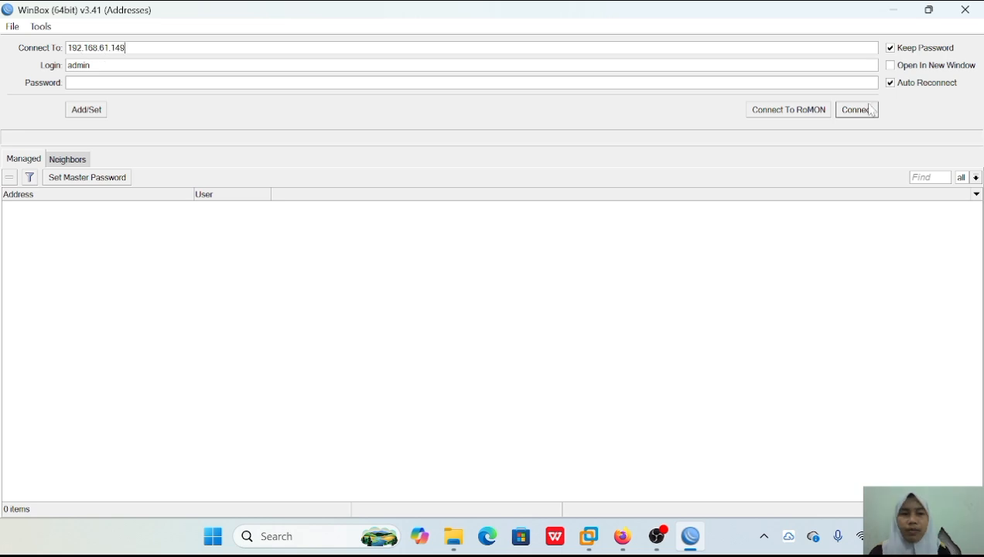
click(857, 111)
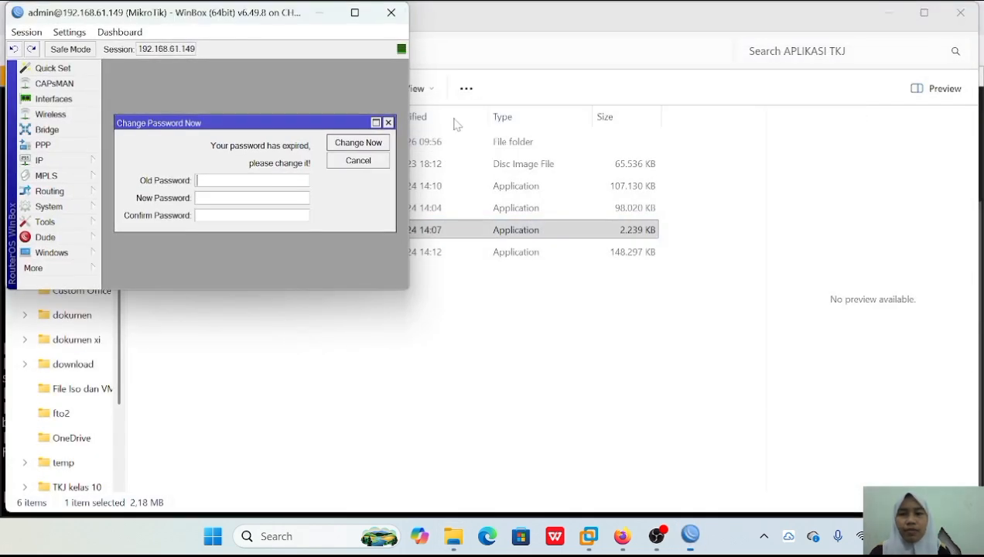
click(349, 16)
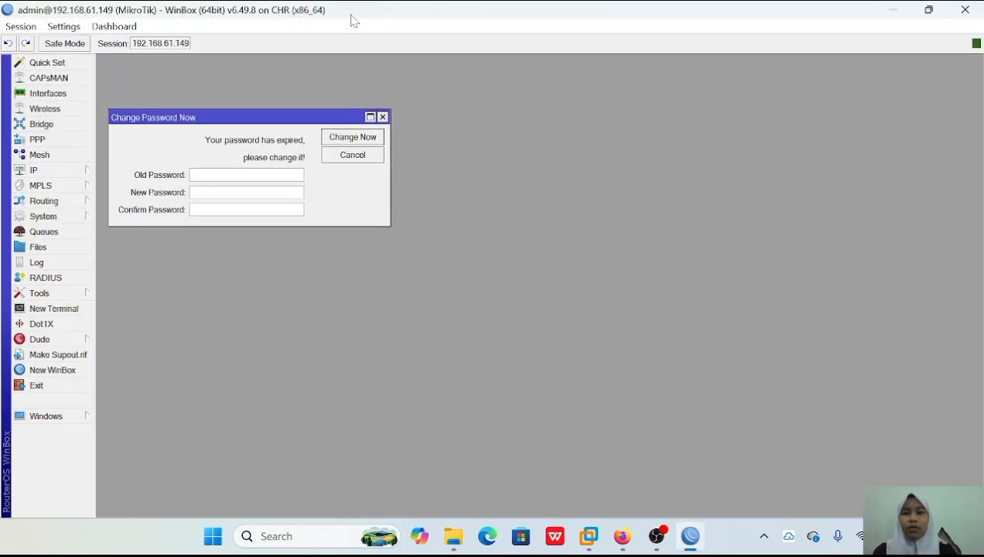
click(383, 117)
Open the DHCP Client list, examine the ether1 entry and the new client form, and close both without saving.
click(33, 170)
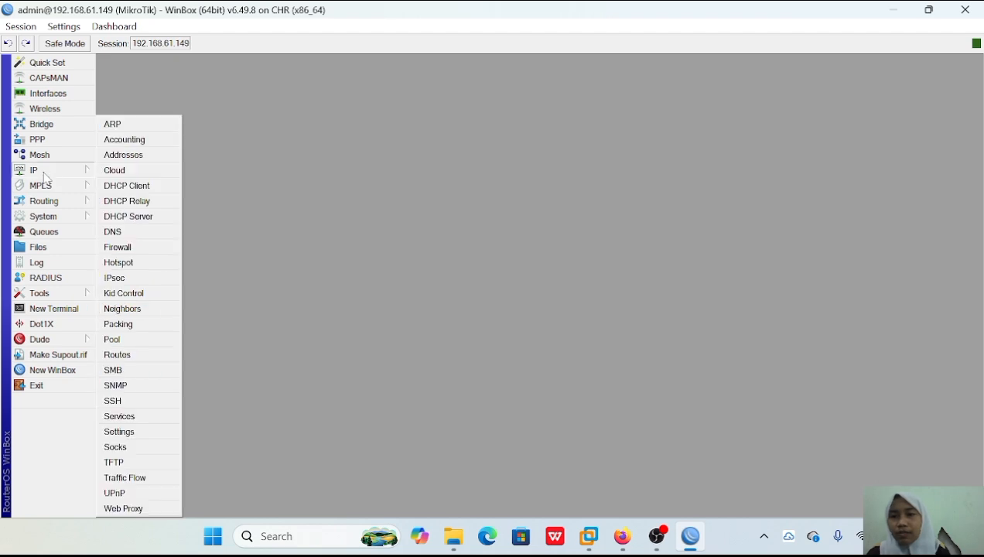
click(138, 188)
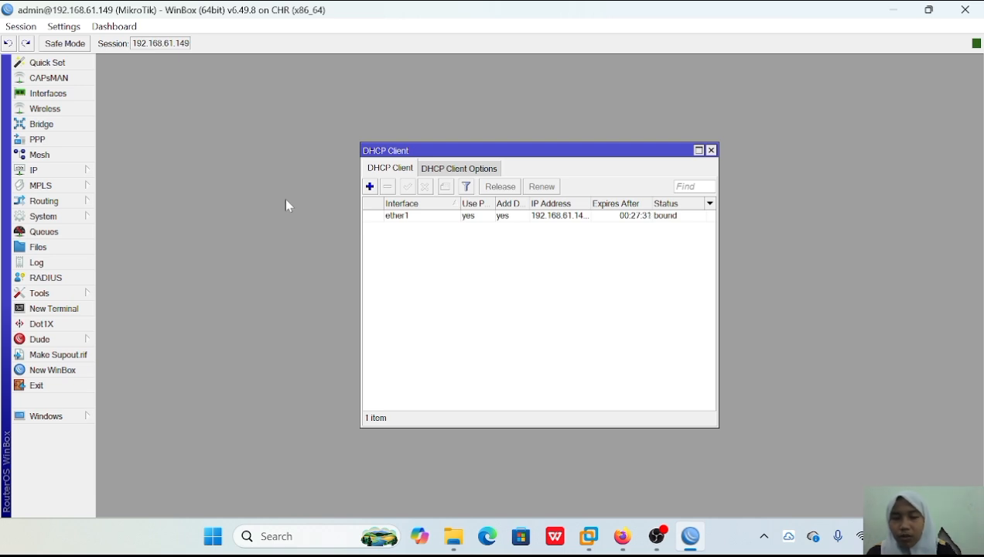
click(392, 218)
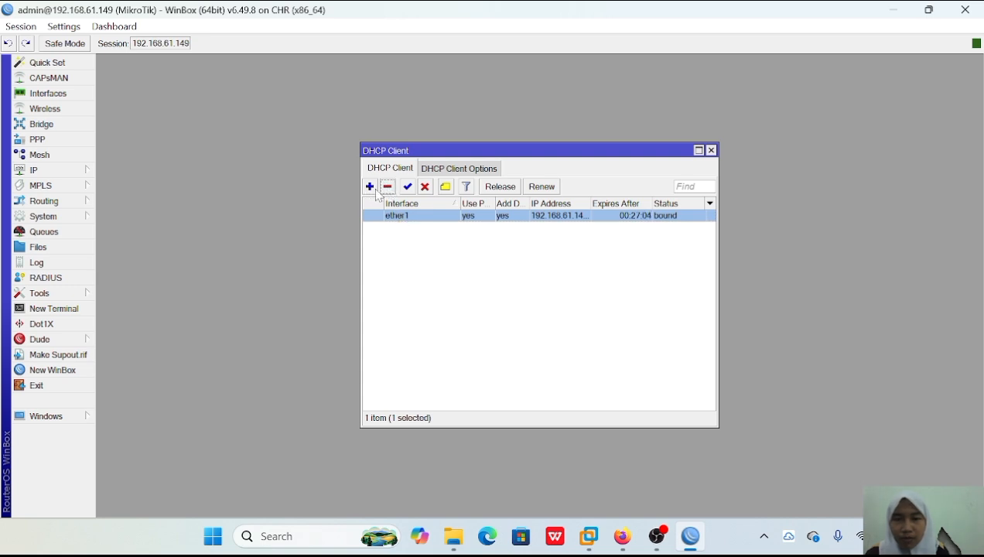
click(391, 278)
click(396, 217)
click(370, 186)
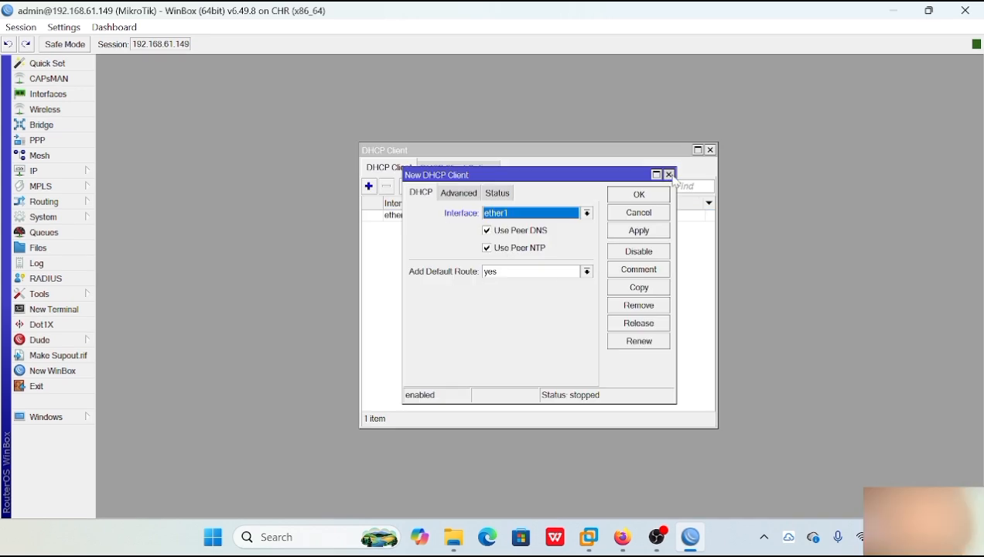
click(669, 175)
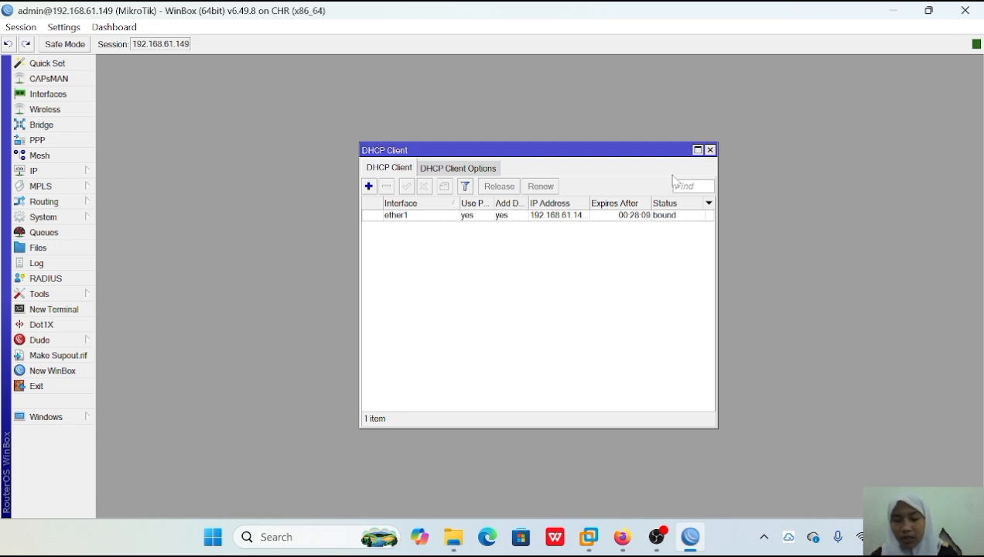
click(711, 150)
Open a new WinBox terminal and skip the password change by leaving the new password blank.
click(54, 309)
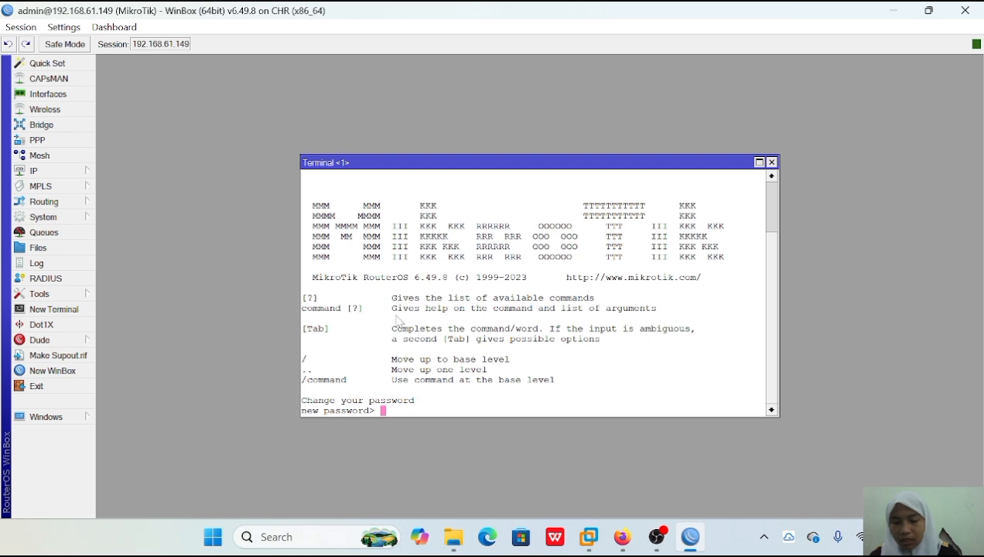
text(***)
key(BackSpace)
key(BackSpace)
key(BackSpace)
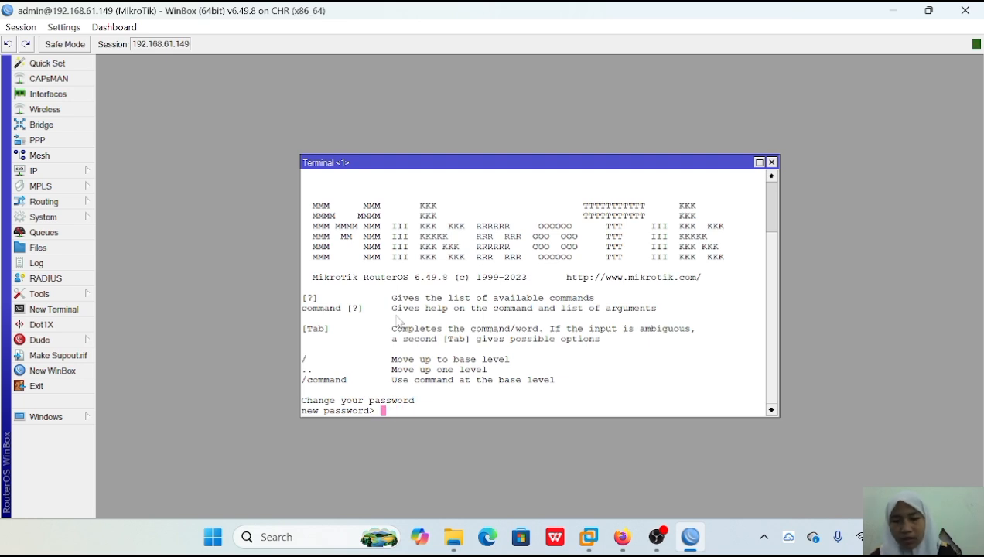
key(Return)
Ping 8.8.8.8 from the router to test internet connectivity, stopping after several replies.
text(p)
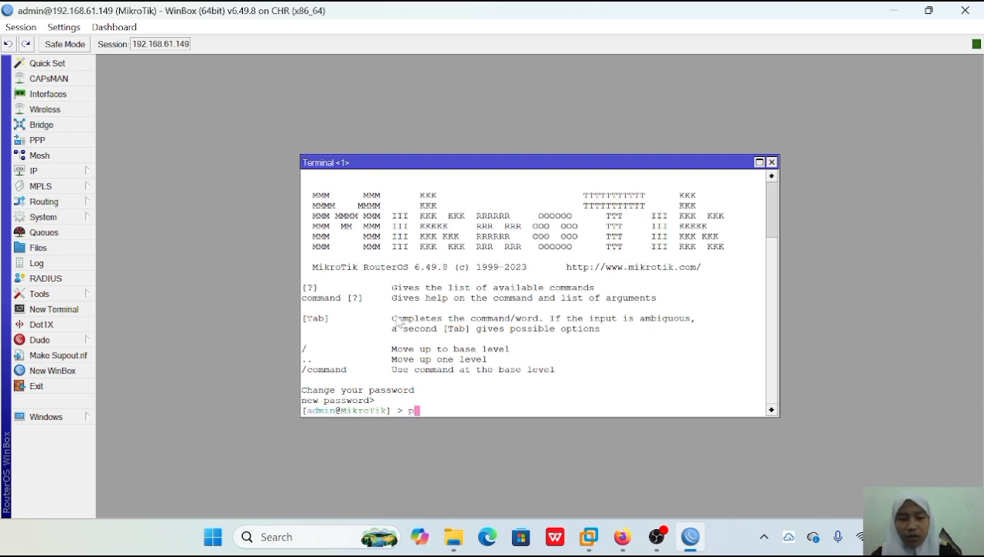
text(ing 8.8.8.8)
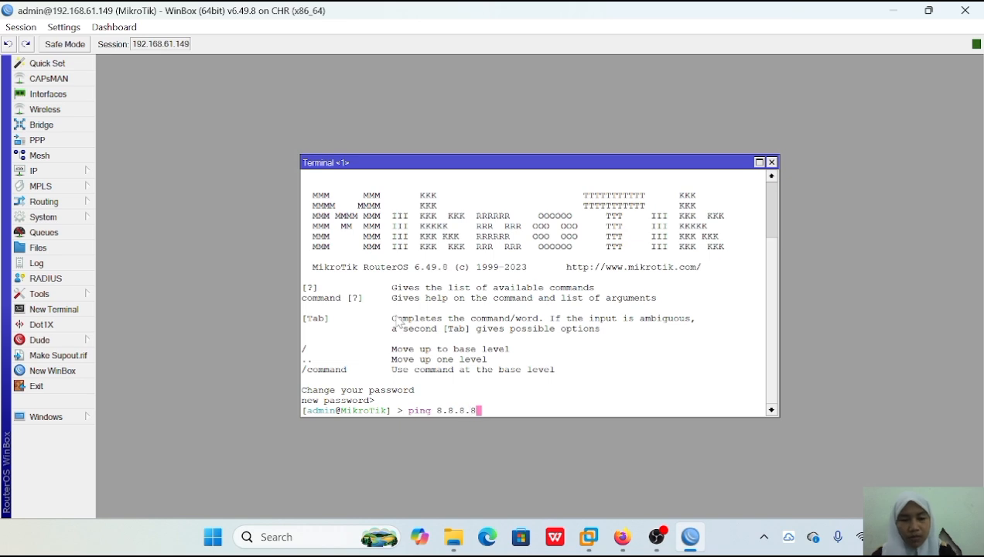
key(Return)
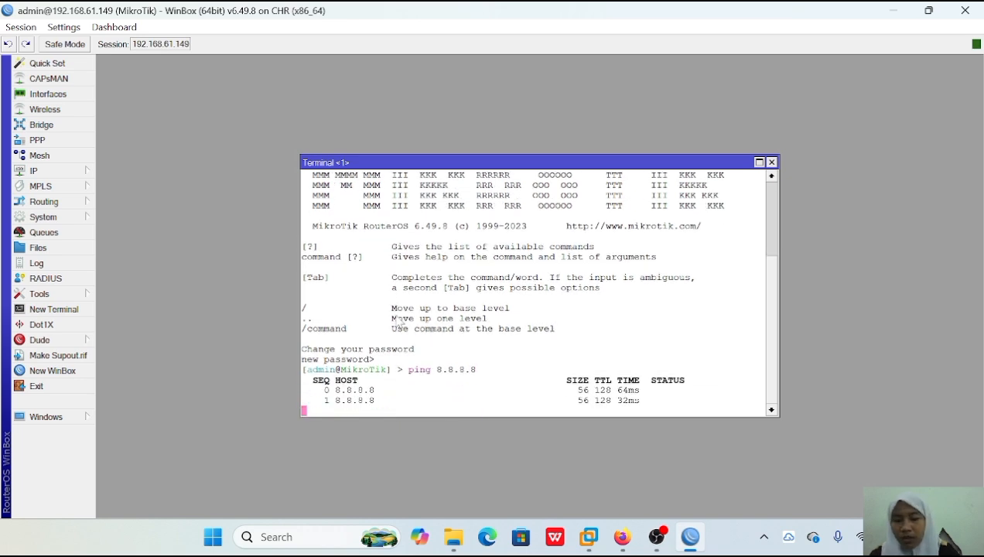
key(ctrl+c)
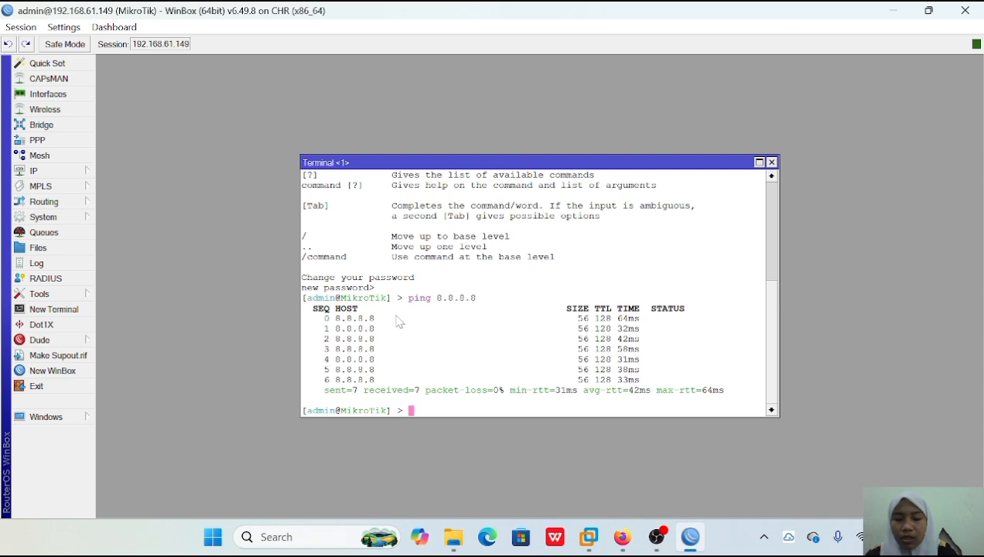
Switch to the Mikrotik console in Firefox, recall the earlier ip dhcp-client print command and clear it without running it.
click(622, 537)
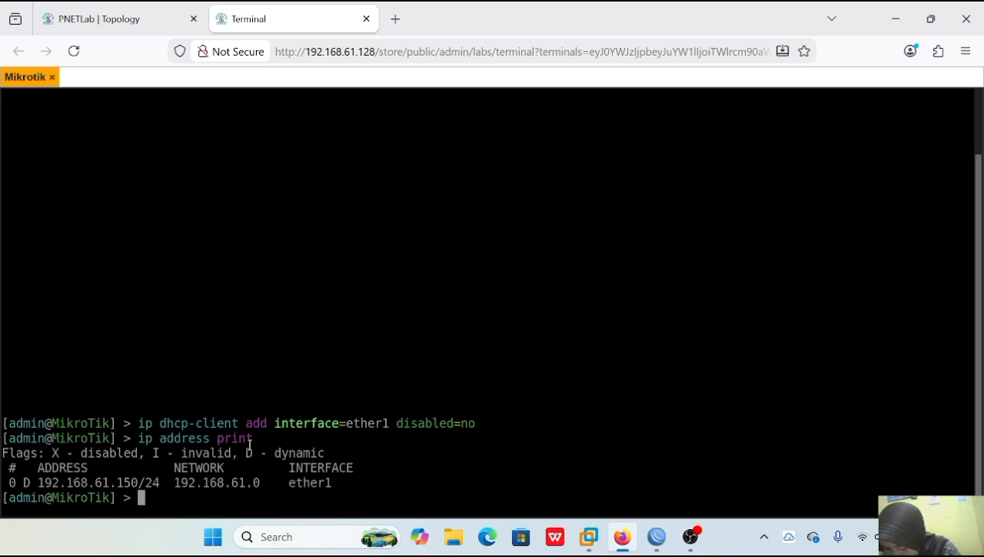
key(Up)
key(Up)
key(Up)
key(Up)
key(Up)
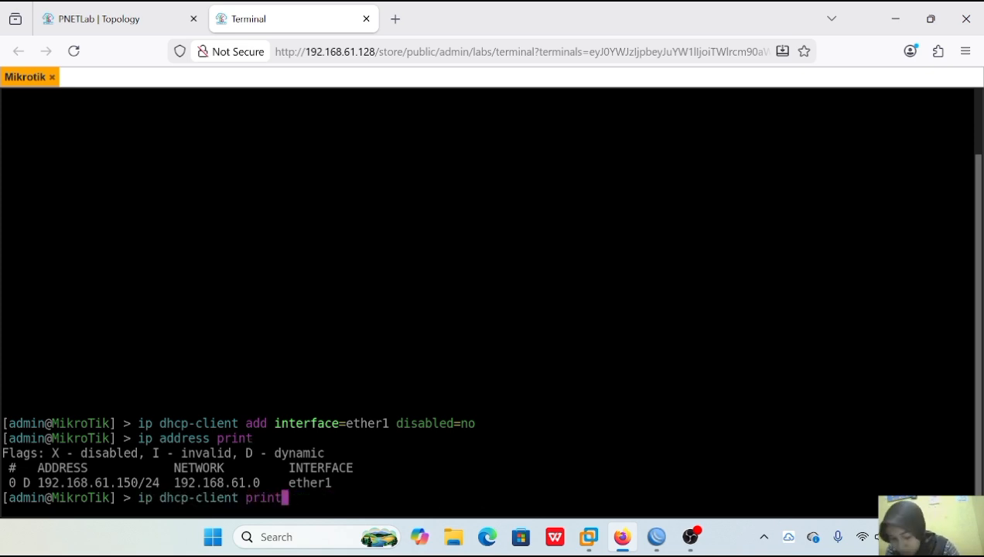
key(BackSpace)
key(BackSpace)
key(BackSpace)
key(BackSpace)
key(BackSpace)
key(BackSpace)
key(BackSpace)
key(BackSpace)
key(BackSpace)
key(BackSpace)
key(BackSpace)
key(BackSpace)
key(BackSpace)
key(BackSpace)
key(BackSpace)
key(BackSpace)
key(BackSpace)
key(BackSpace)
key(BackSpace)
key(BackSpace)
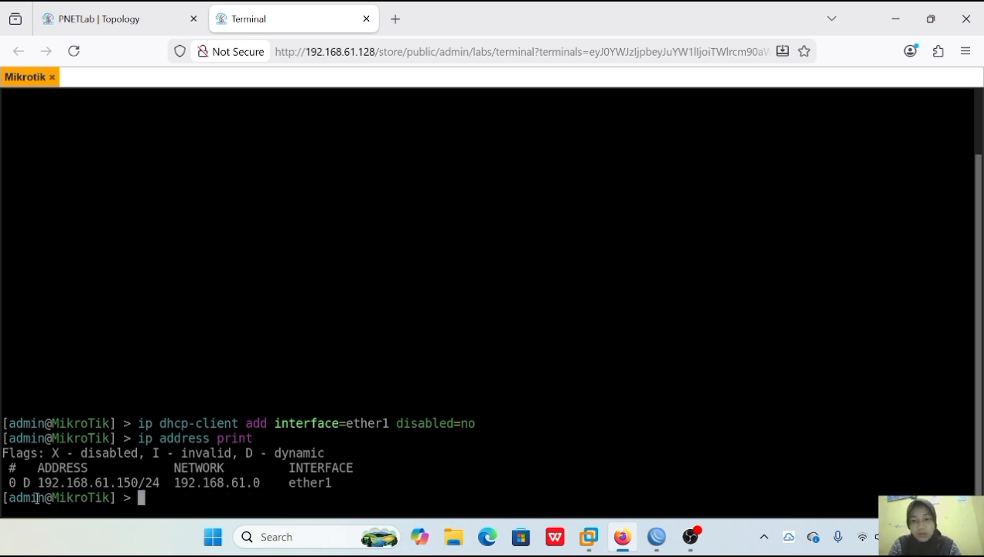
Remove the router's IP address entry number 0 and print the IP address list.
text(ip addres )
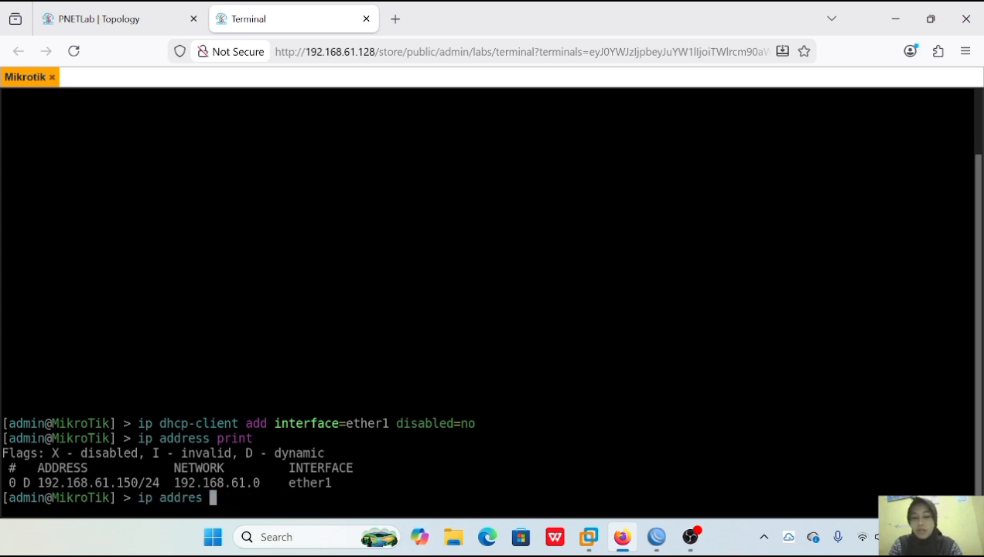
text(remove number=0)
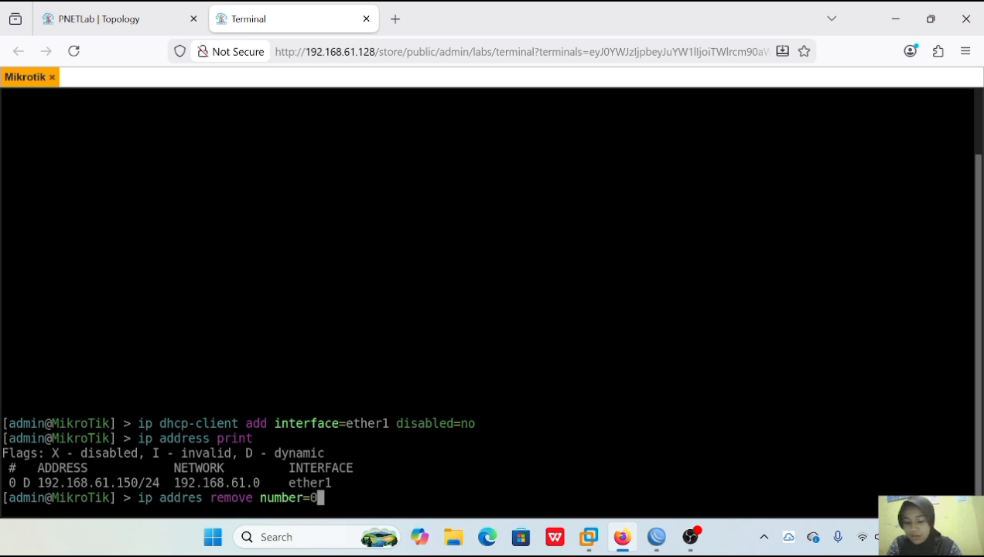
key(Return)
text(print)
key(Return)
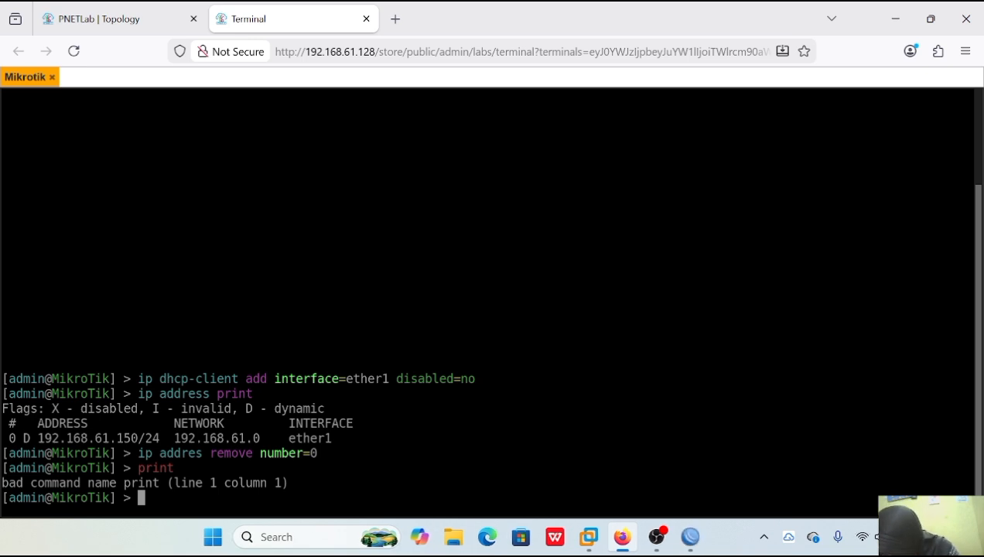
text(ip addres)
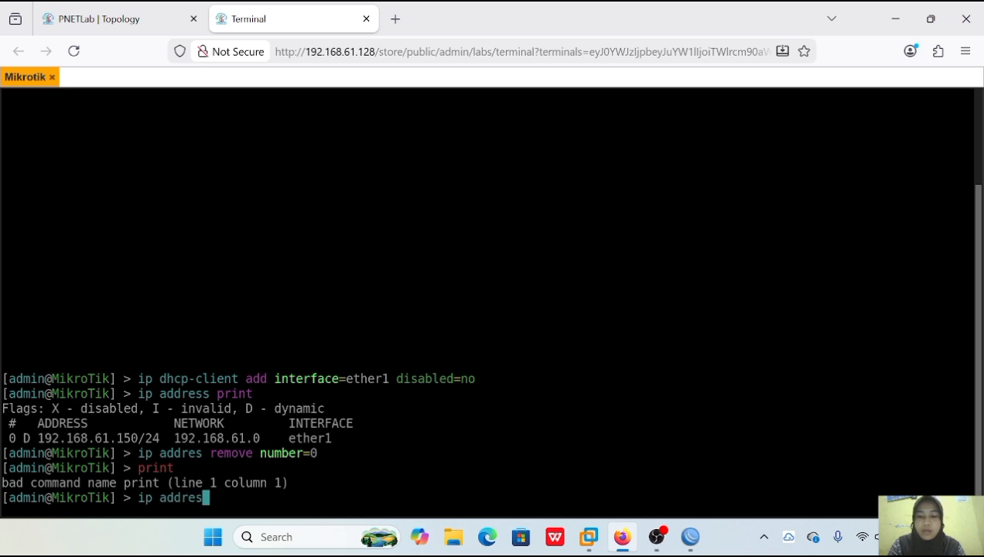
text(s print)
key(Return)
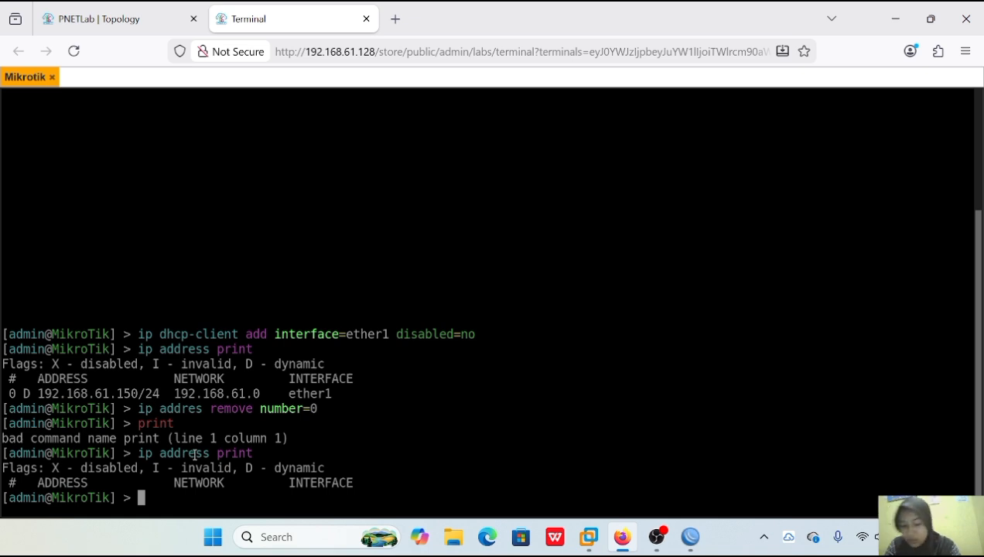
Add the static IP address 192.168.61.17/24 to interface ether1 on the Mikrotik router.
text(ip address add address=192.168.)
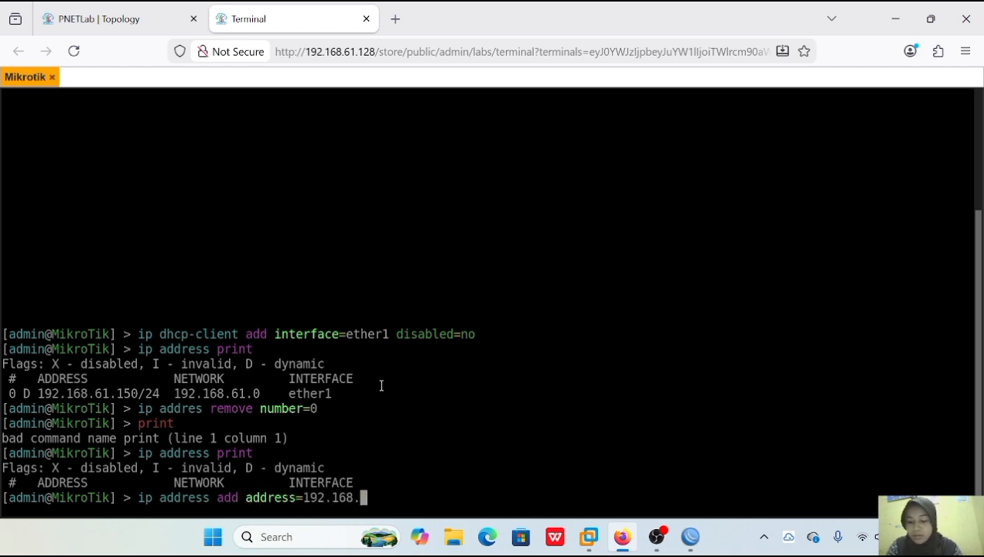
text(61.)
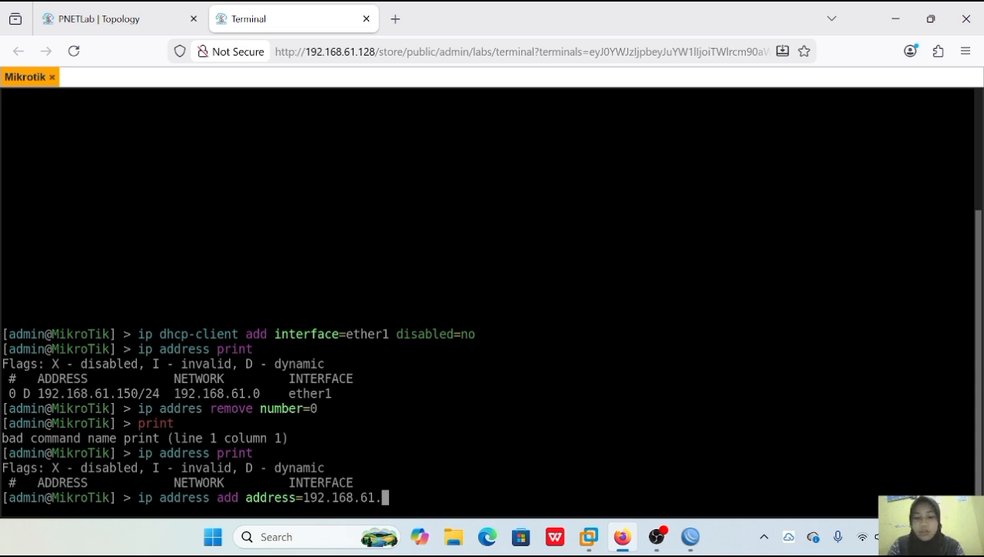
text(17/24)
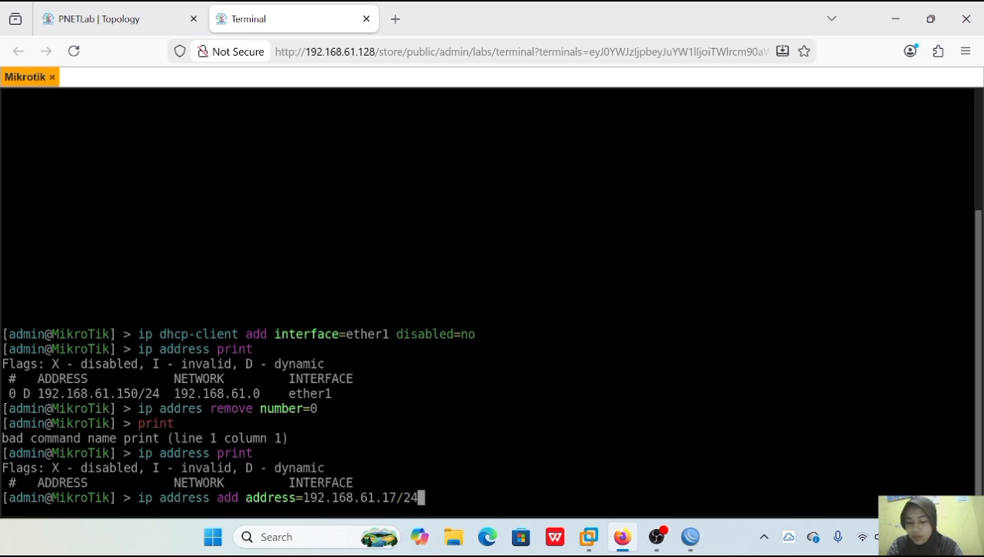
text( interface)
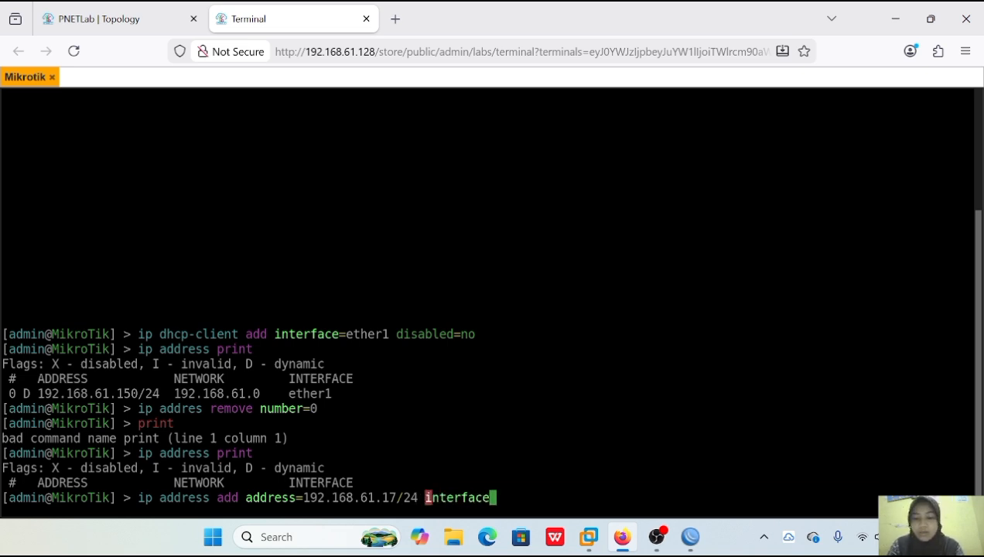
text(=ether1)
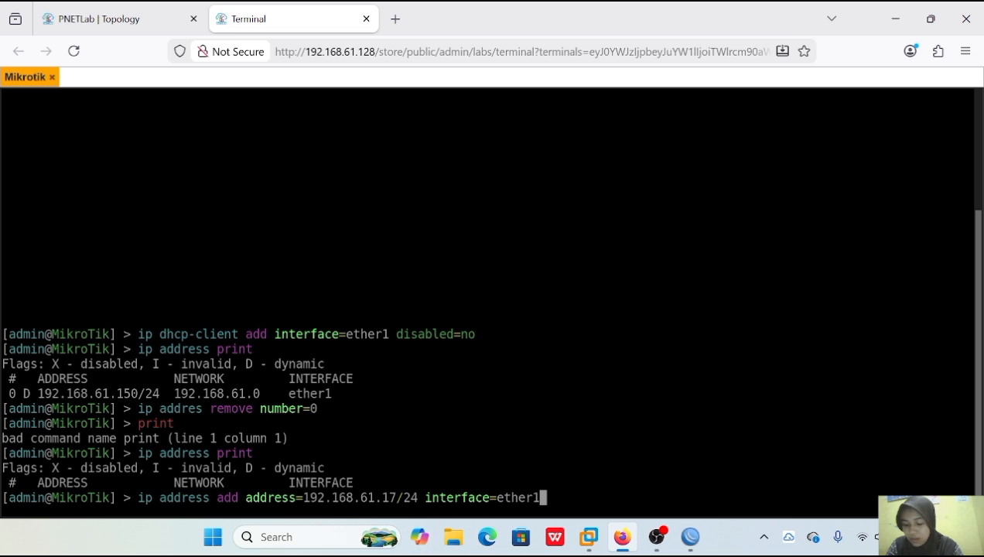
key(Return)
Print the router's IP address list and ping 192.168.61.2, stopping after four replies.
text(ip )
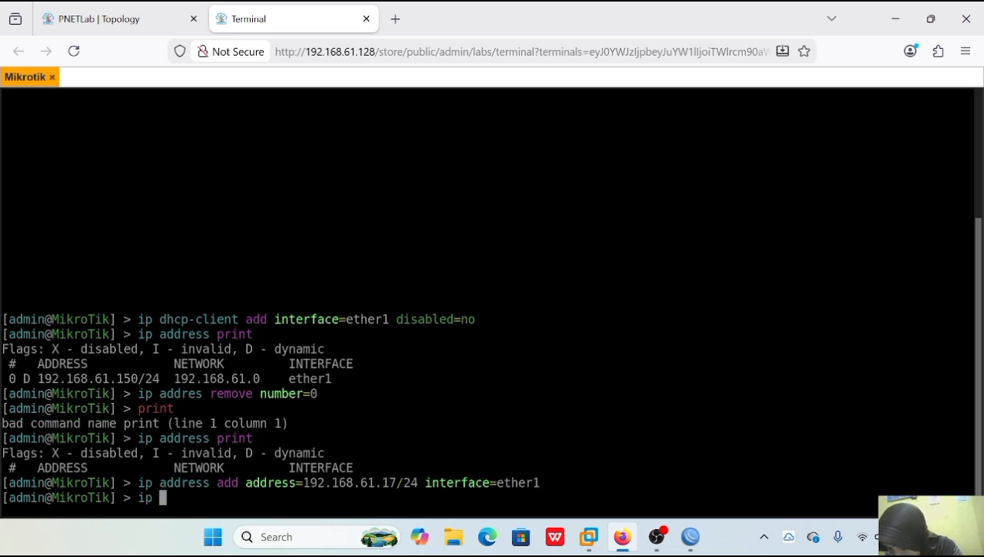
text(address print)
key(Return)
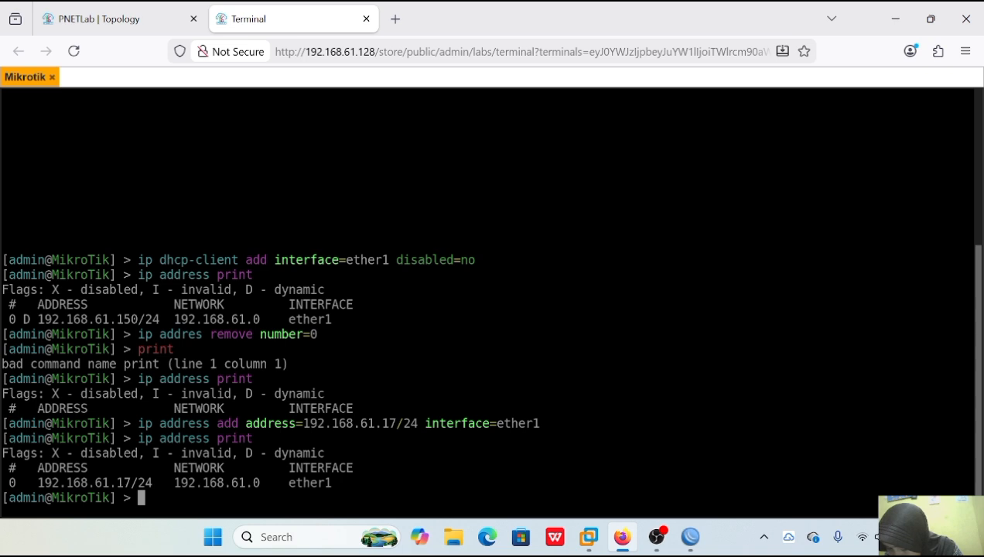
text(ping )
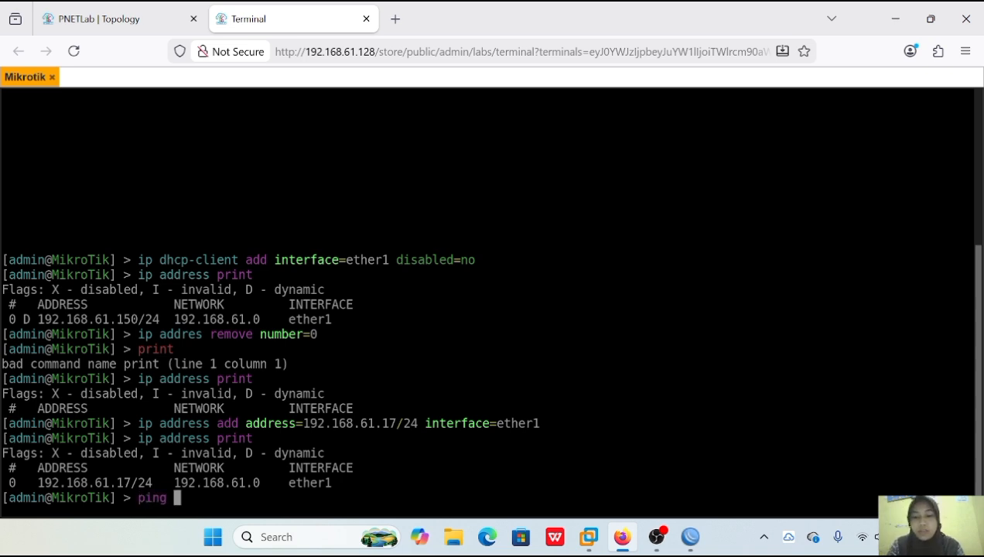
text(192.168.61.2)
key(Return)
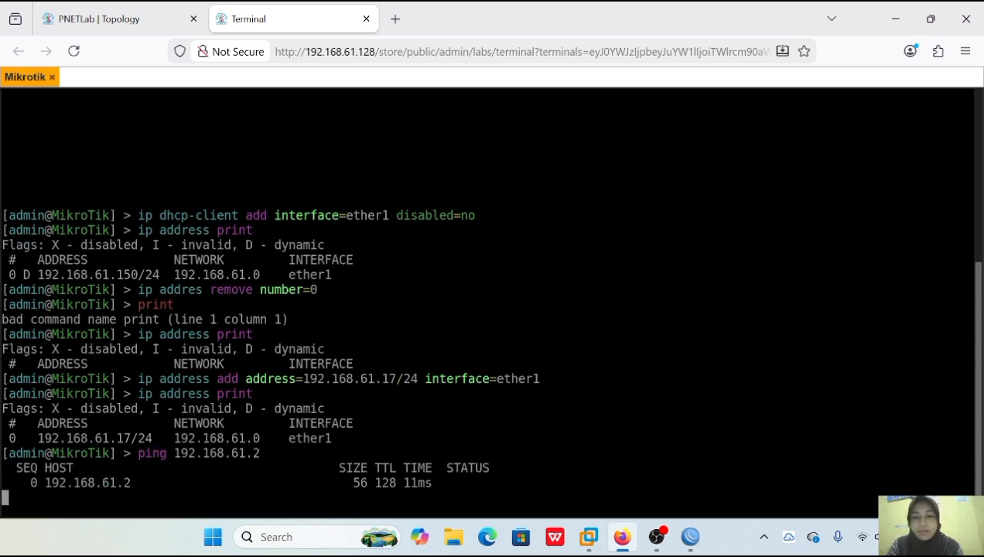
key(ctrl+c)
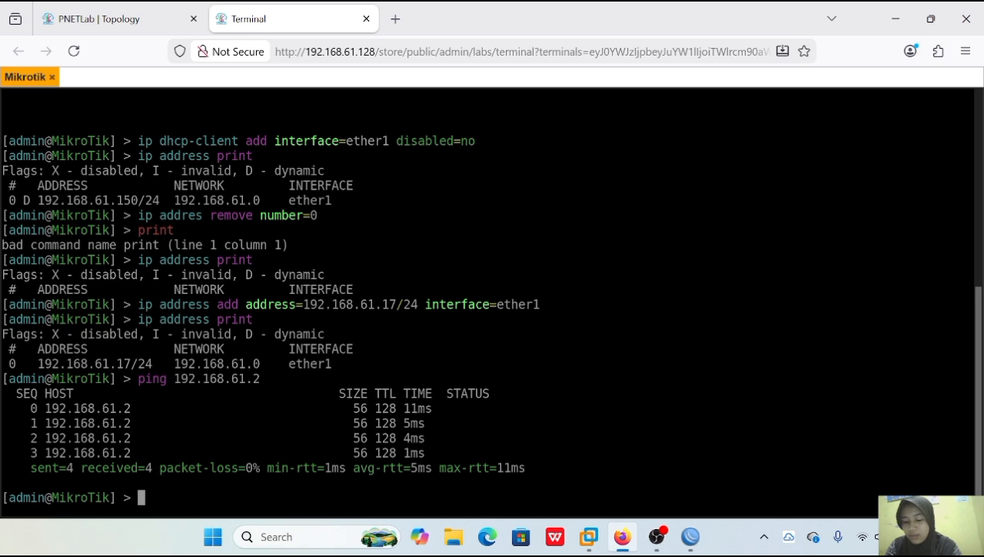
Close the detached Mikrotik console, return to the PNETLab topology and reopen the router's terminal over it.
click(51, 77)
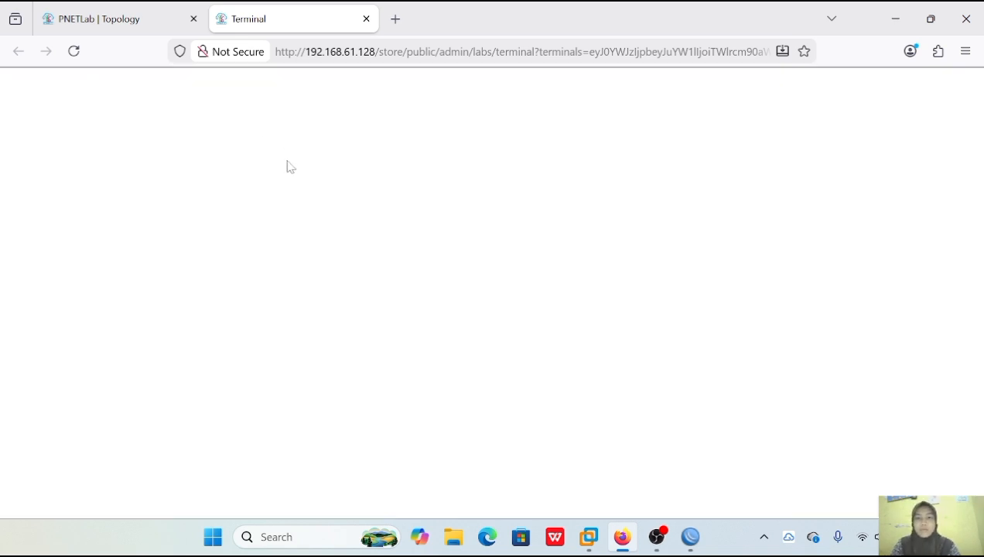
click(118, 18)
drag(497, 80, 470, 83)
drag(825, 80, 286, 199)
click(431, 80)
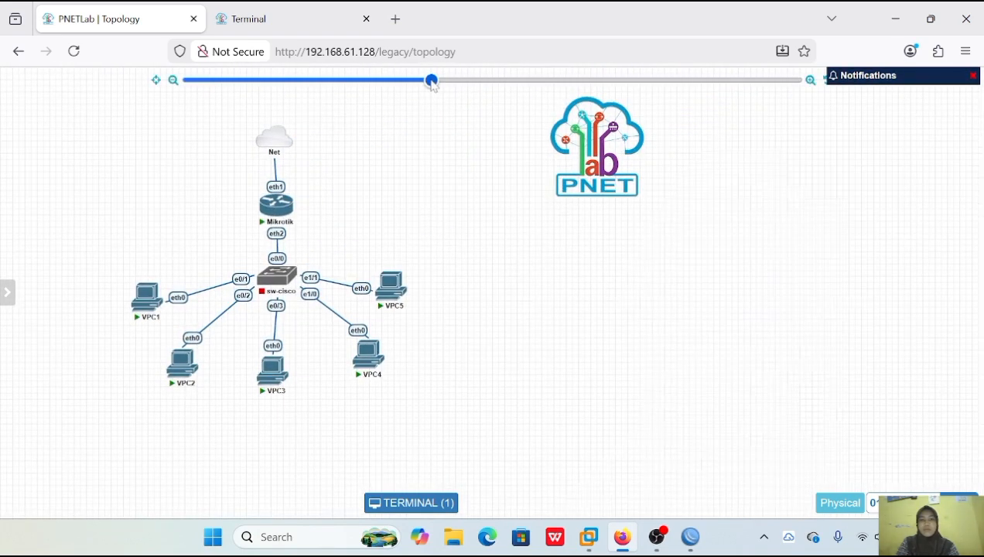
click(411, 503)
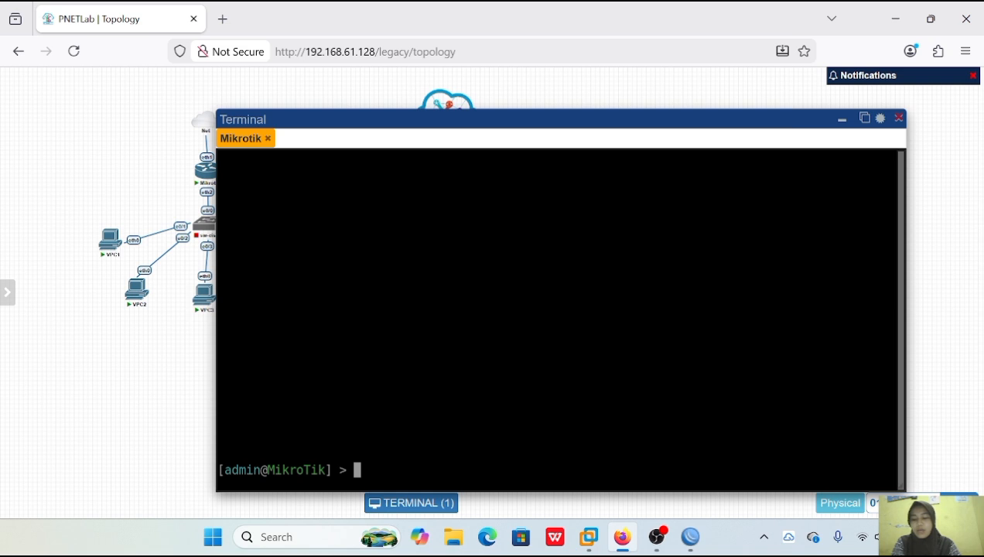
Print the router's routing table.
text(ip )
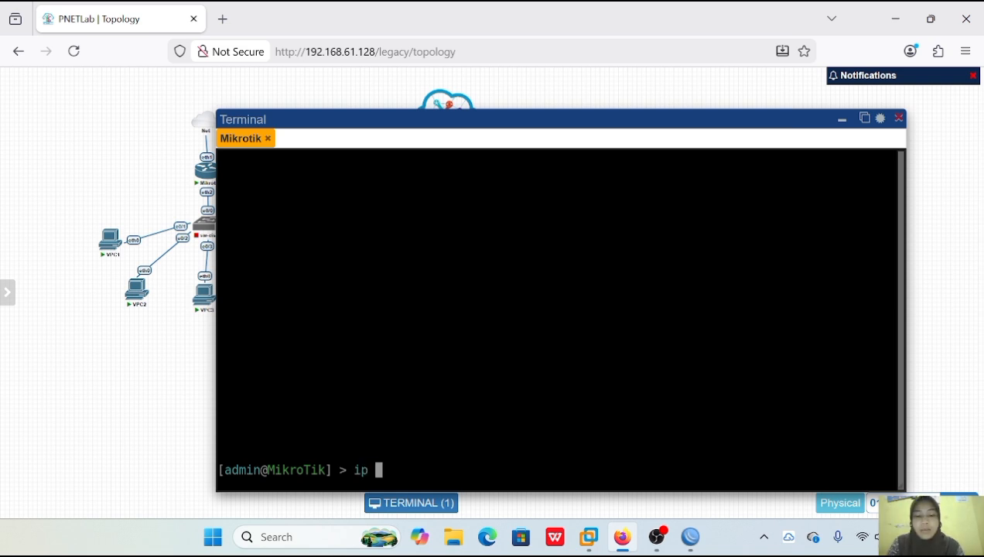
text(route print)
key(Return)
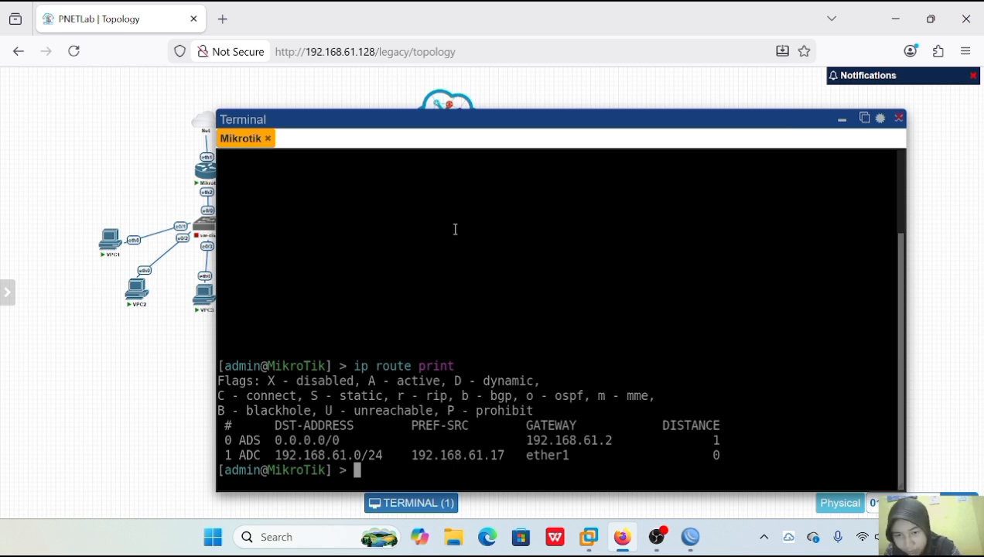
Add a default route on the router with gateway 192.168.61.2.
text(ip route add gaye)
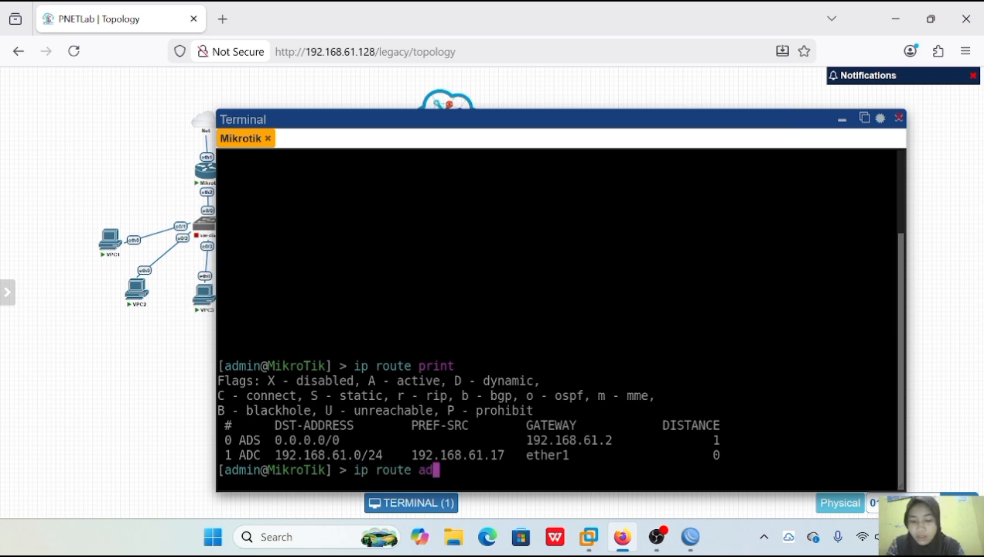
key(BackSpace)
key(BackSpace)
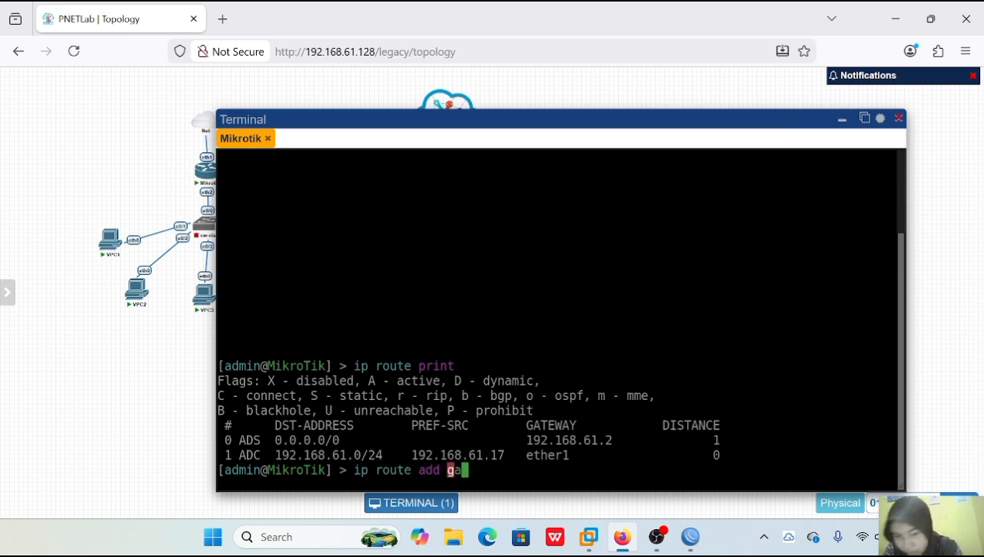
text(teway=)
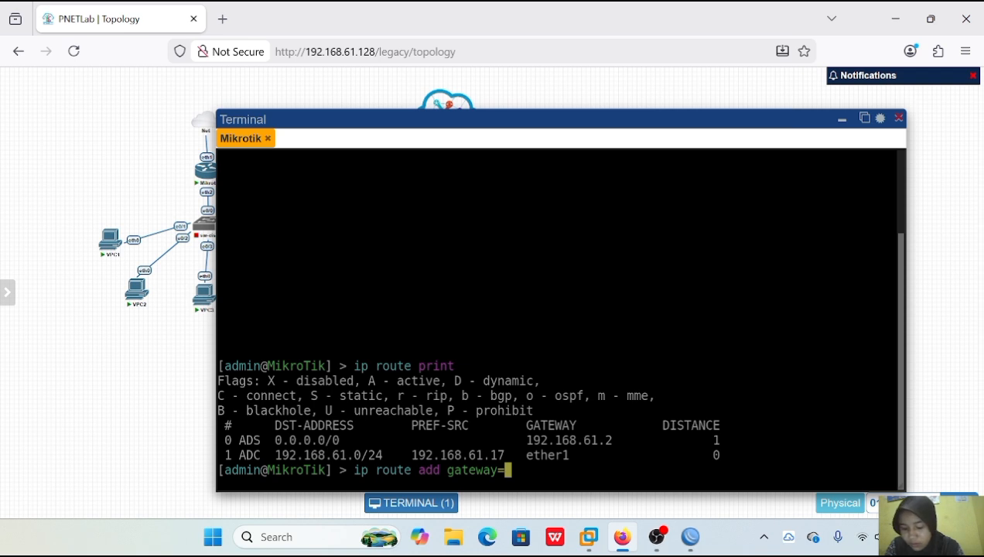
text(192.)
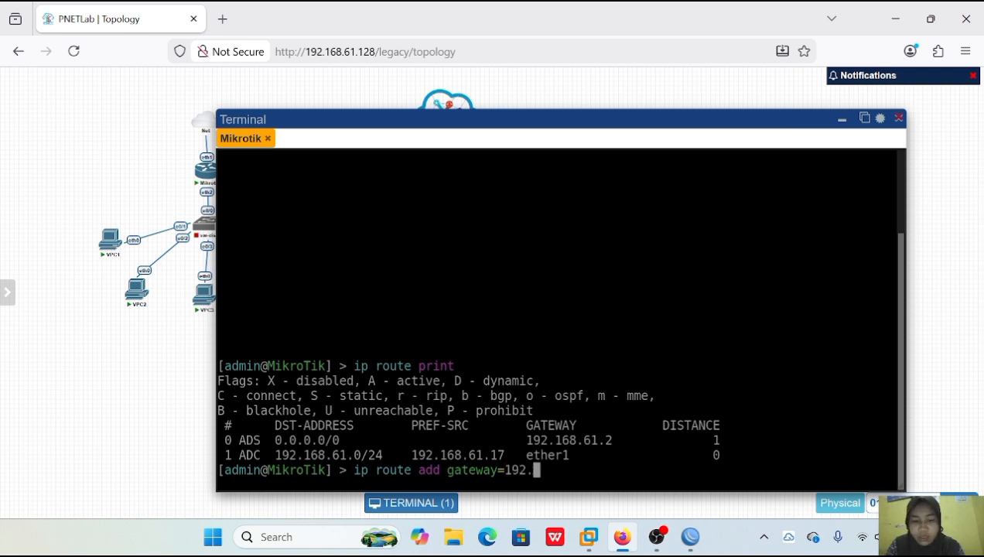
text(168.61.)
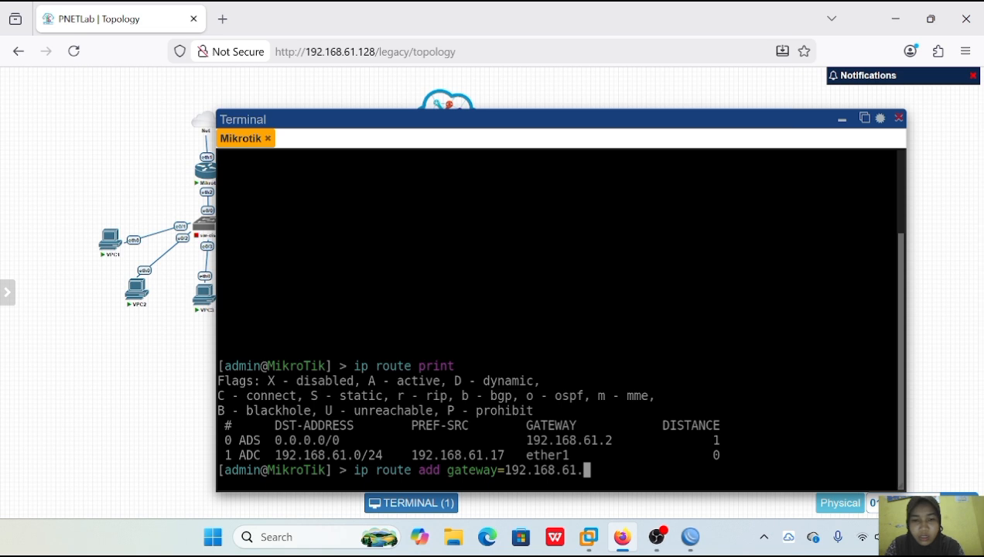
text(128)
key(BackSpace)
key(BackSpace)
key(BackSpace)
text(2)
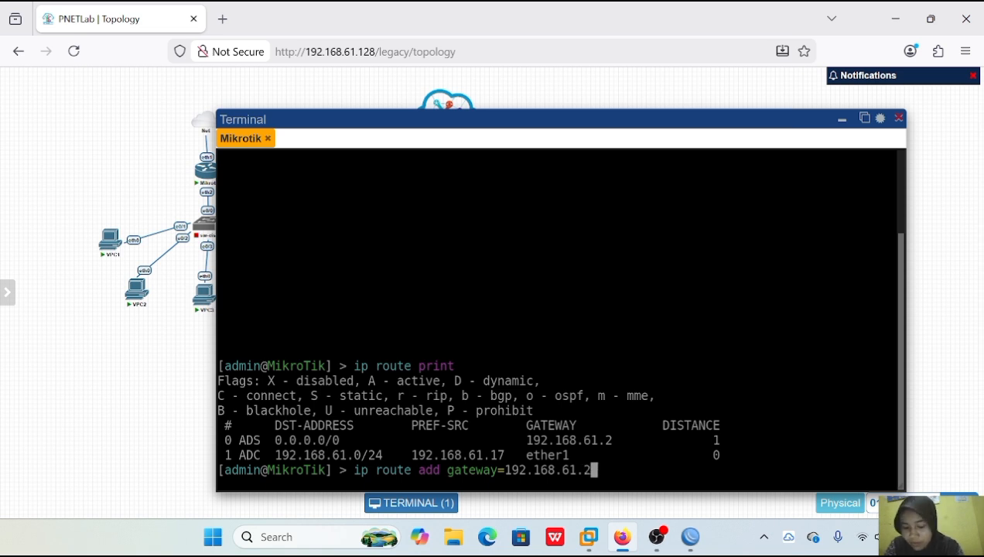
key(Return)
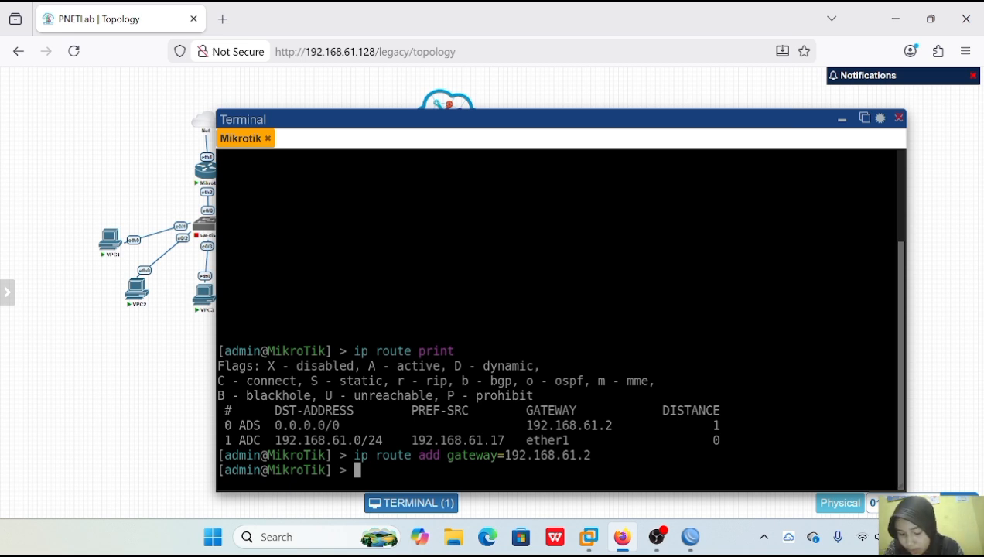
Print the routing table again to check the added route, and clear the terminal screen.
text(ip route pri)
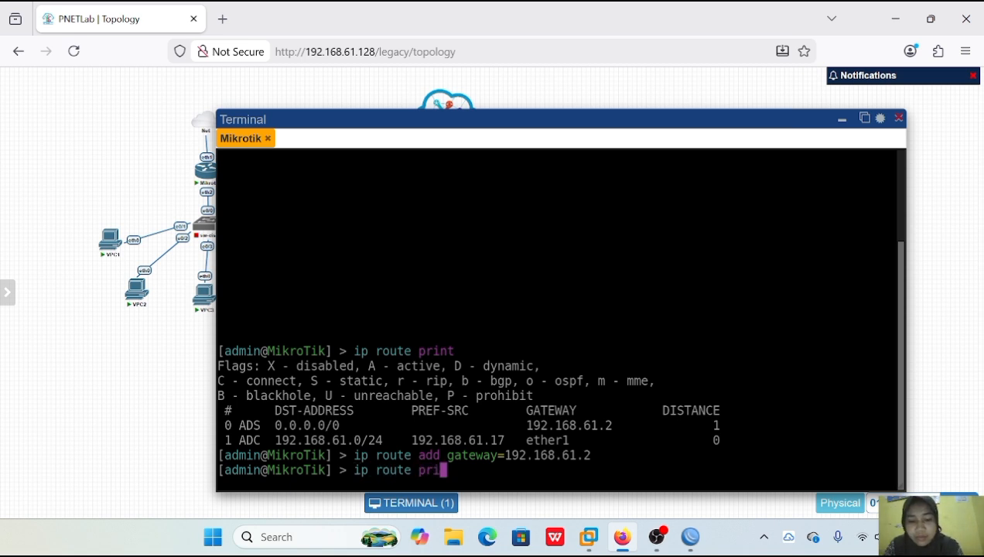
text(nt)
key(Return)
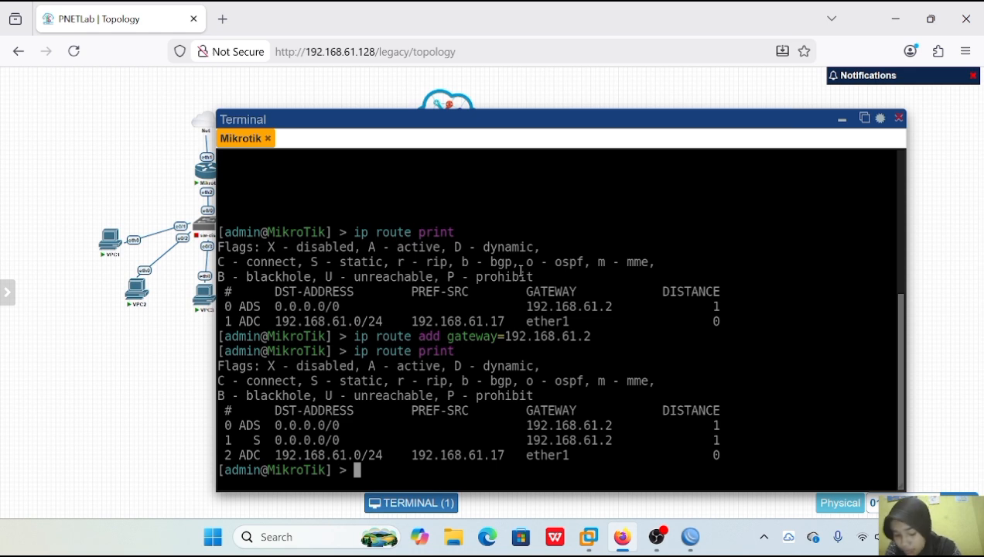
key(ctrl+l)
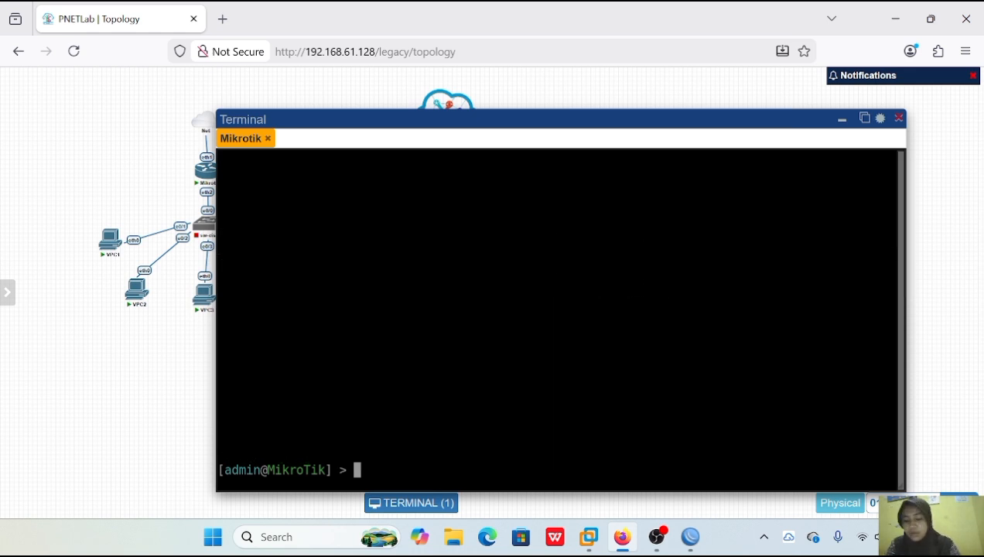
text(ip dns set servers=8.8.8.8)
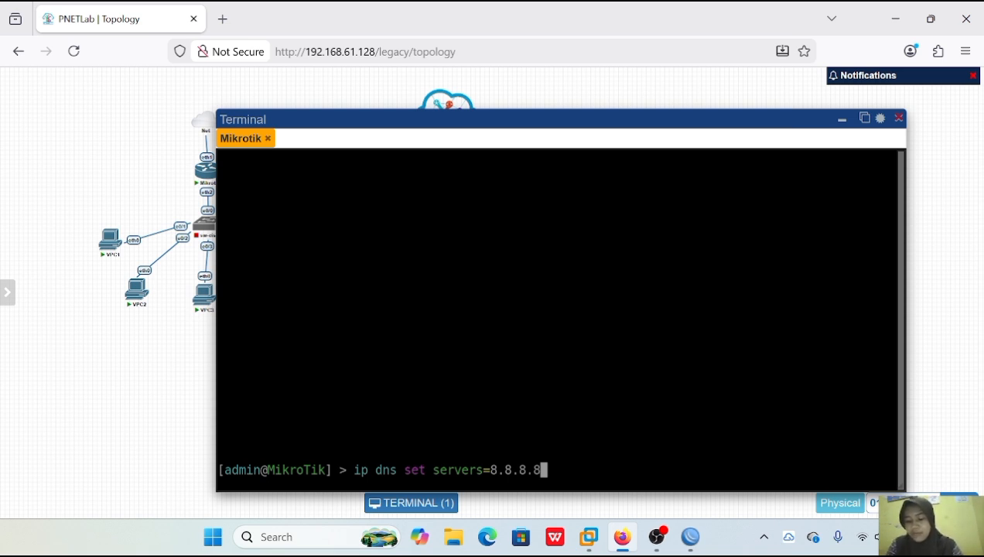
key(BackSpace)
key(BackSpace)
key(BackSpace)
key(BackSpace)
key(BackSpace)
key(BackSpace)
key(BackSpace)
key(BackSpace)
key(BackSpace)
key(BackSpace)
key(BackSpace)
key(BackSpace)
key(BackSpace)
key(BackSpace)
key(BackSpace)
key(BackSpace)
key(BackSpace)
key(BackSpace)
key(BackSpace)
key(BackSpace)
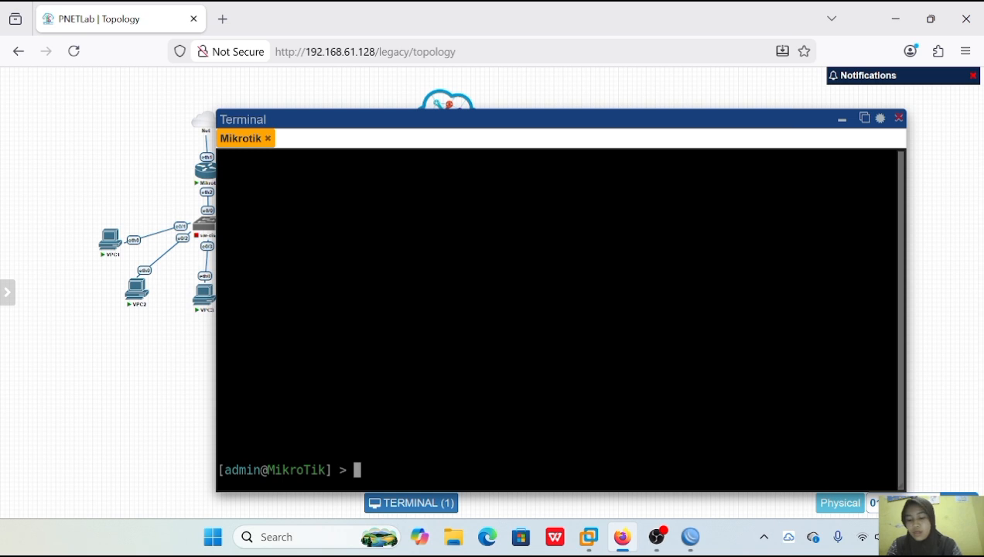
Print the router's DNS settings in the terminal.
text(ip dns print)
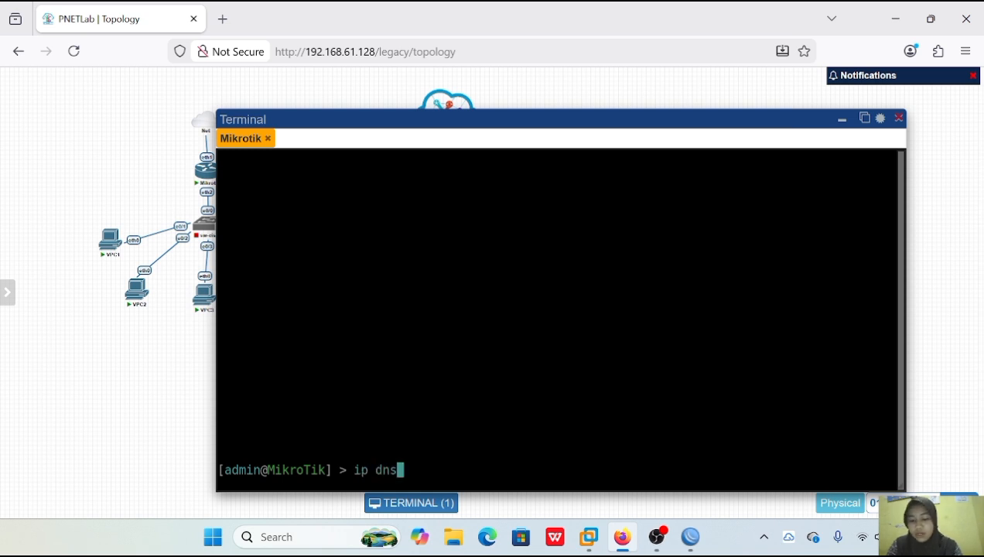
key(Return)
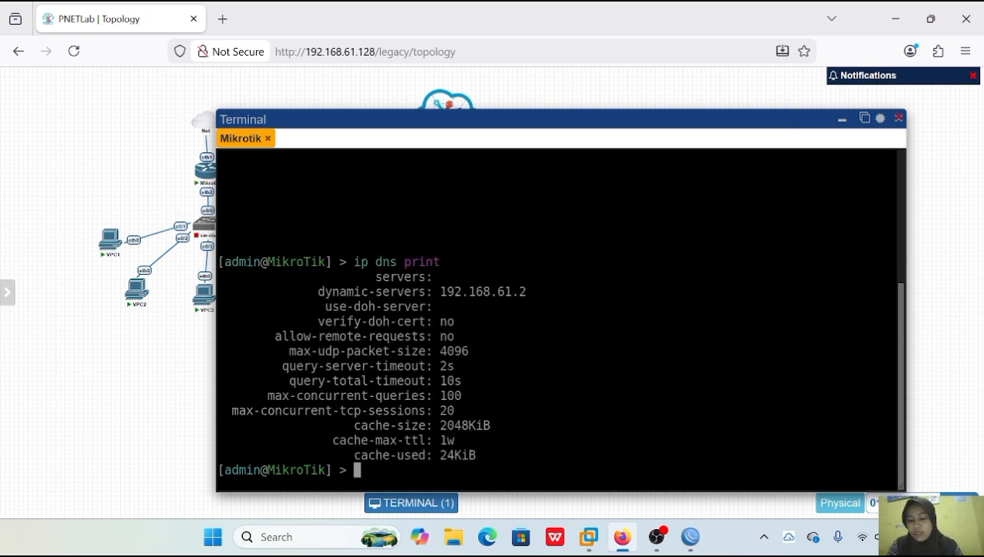
Ping 8.8.8.8 and google.com from the router to test internet access.
text(ping 8.8.8.8)
key(Return)
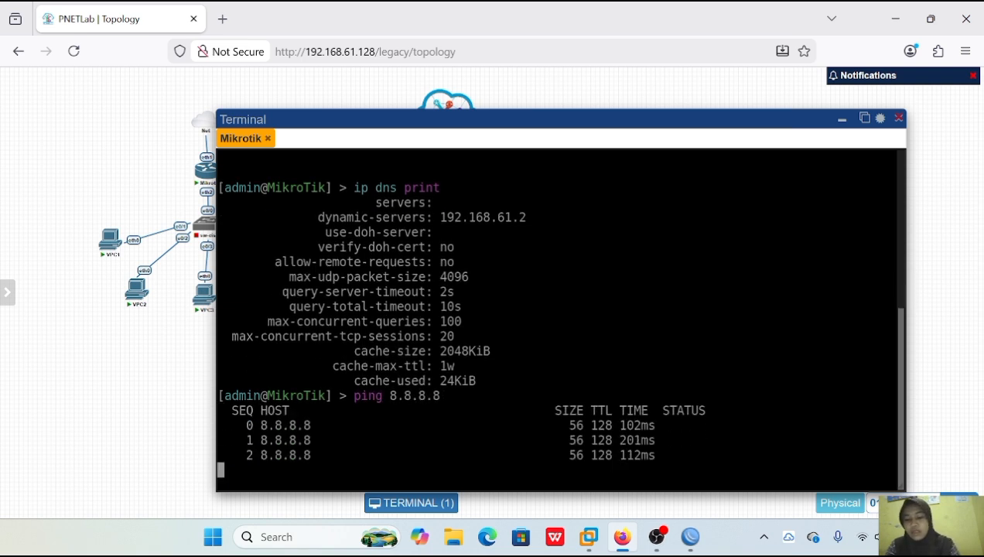
key(ctrl+c)
text(ping google.com)
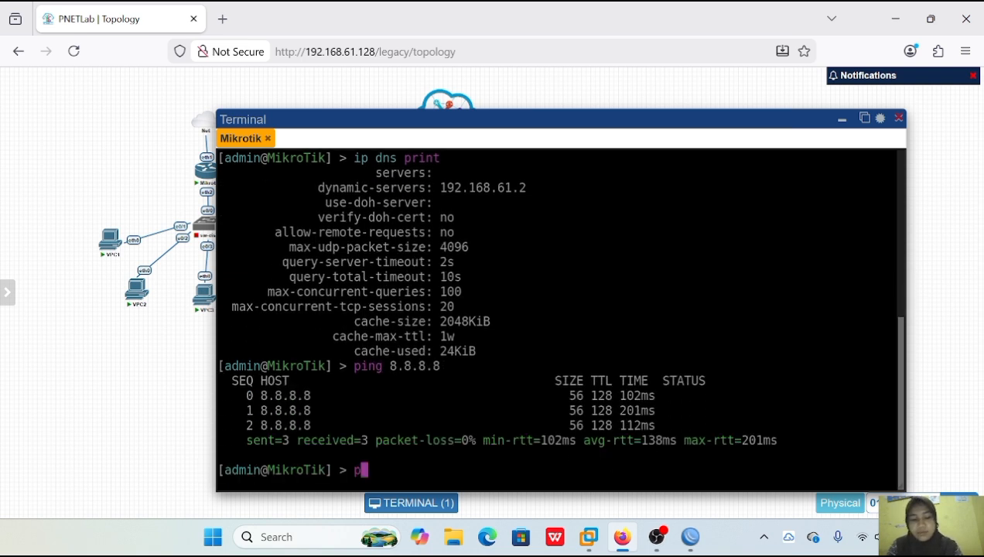
key(Return)
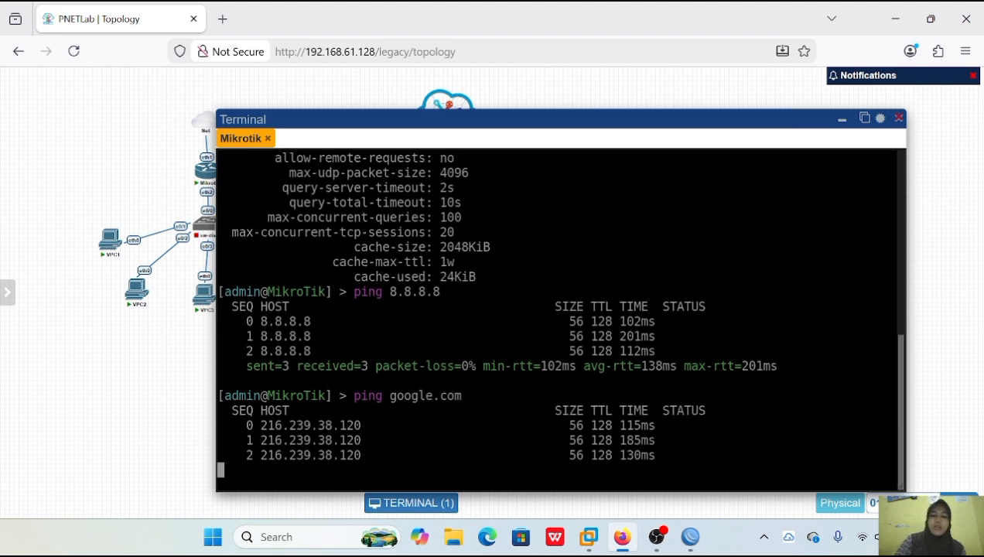
Switch to WinBox and add the IP address 192.168.61.17 on interface ether1.
click(893, 15)
click(39, 174)
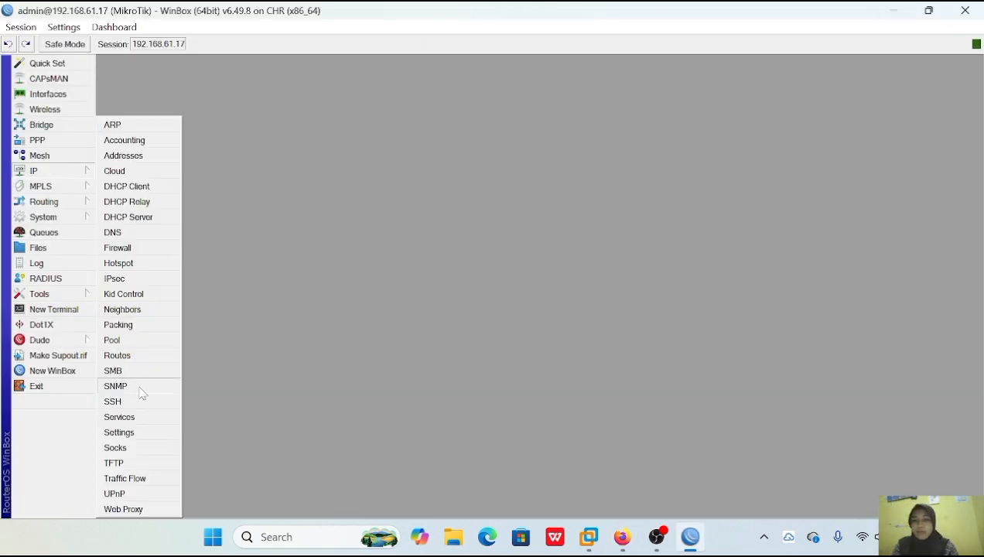
click(123, 156)
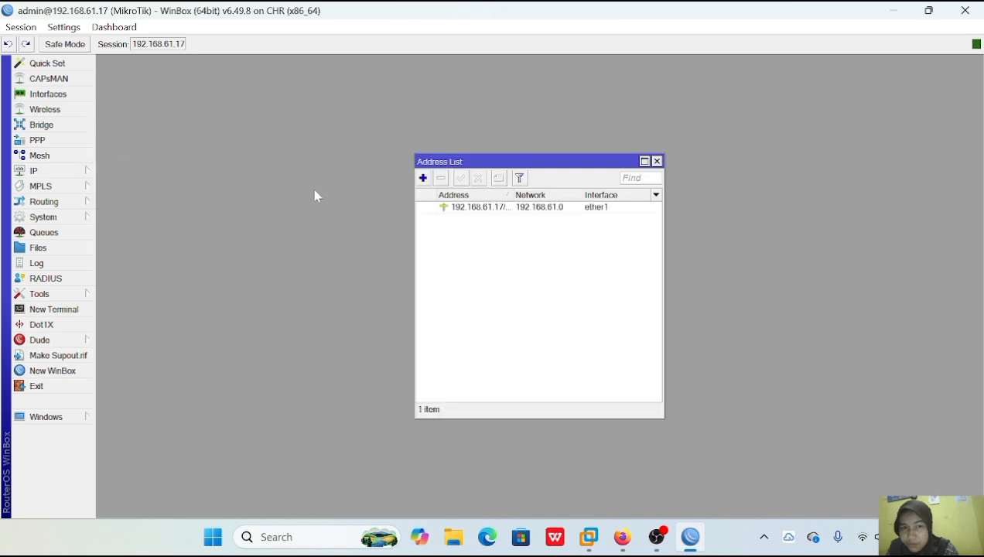
click(422, 178)
key(BackSpace)
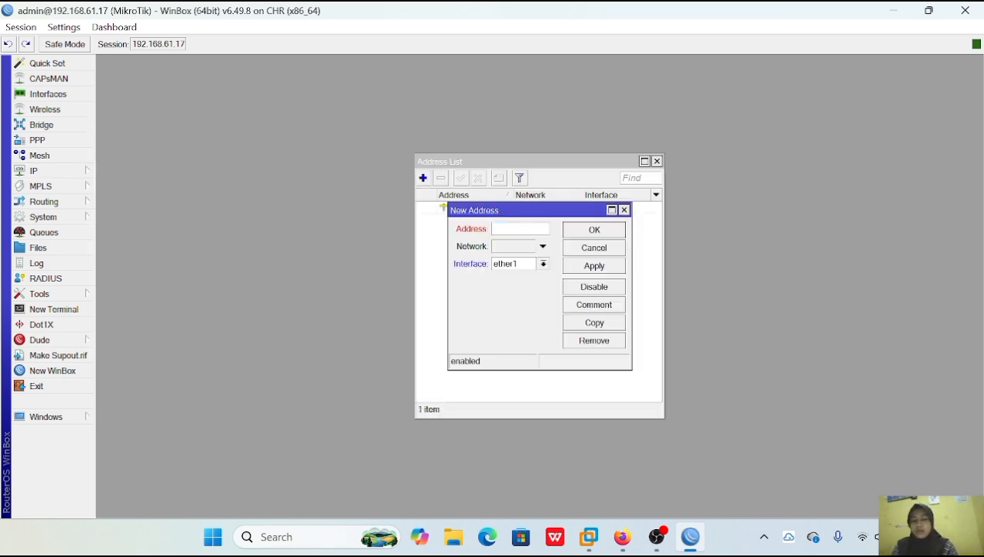
text(192.168.61)
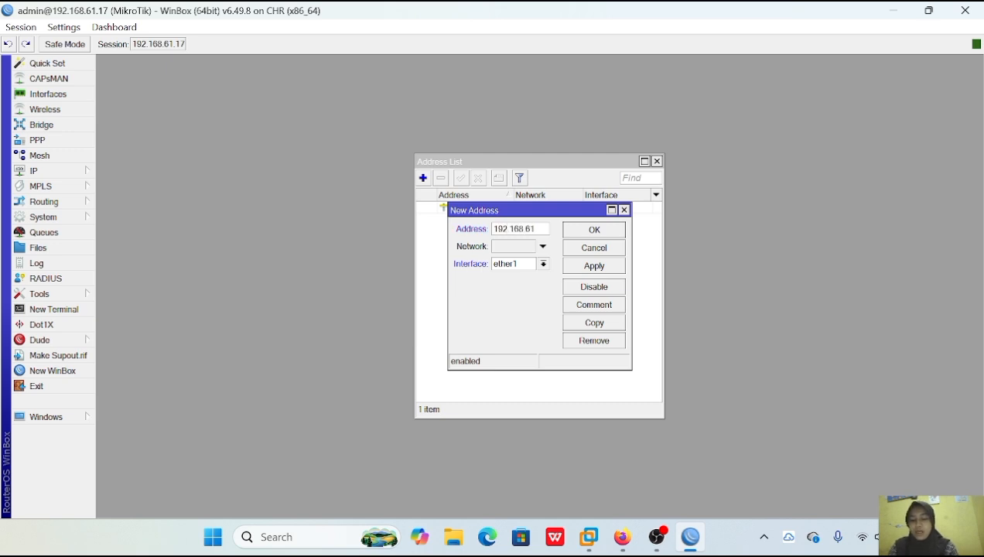
text(.17)
click(580, 269)
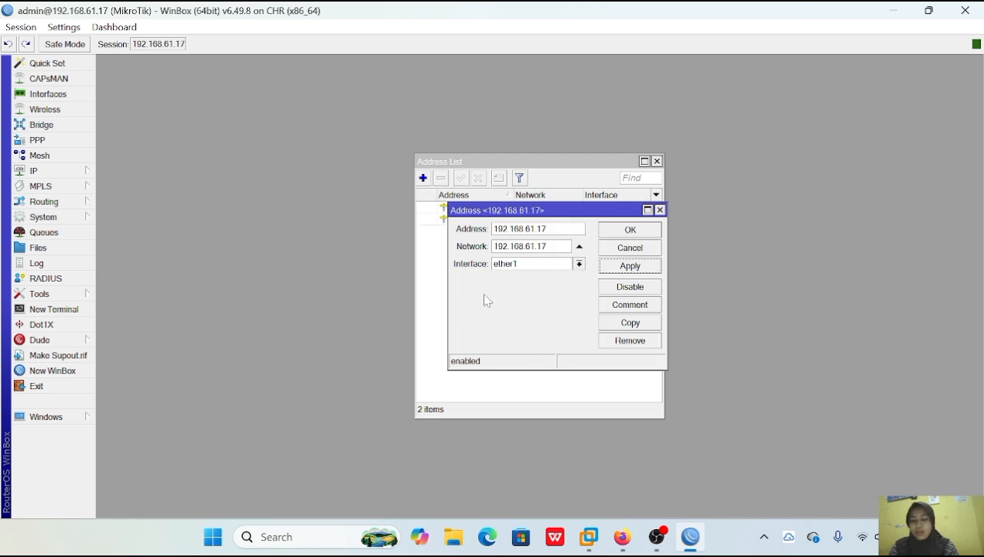
click(627, 230)
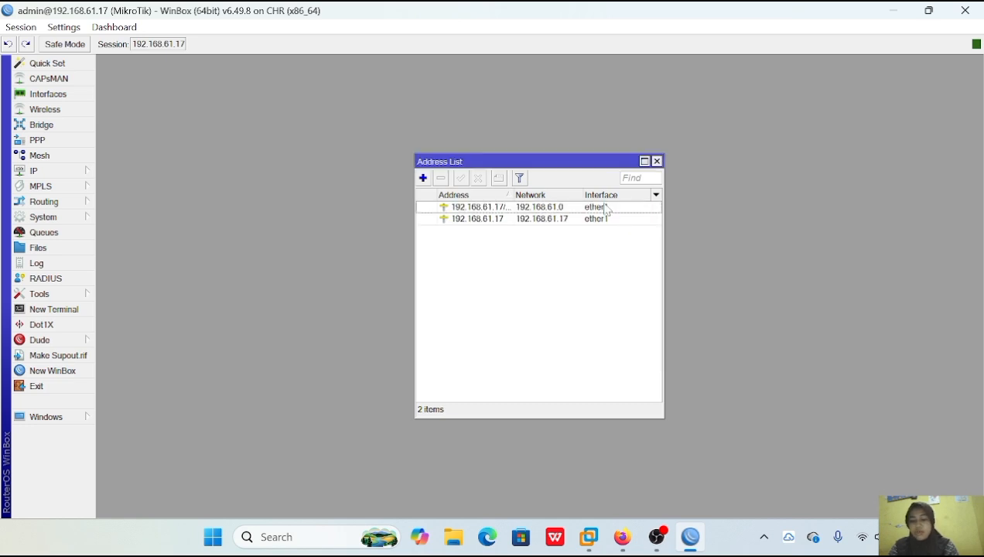
Open the router's route list and try to remove the connected route to 192.168.61.17.
click(75, 173)
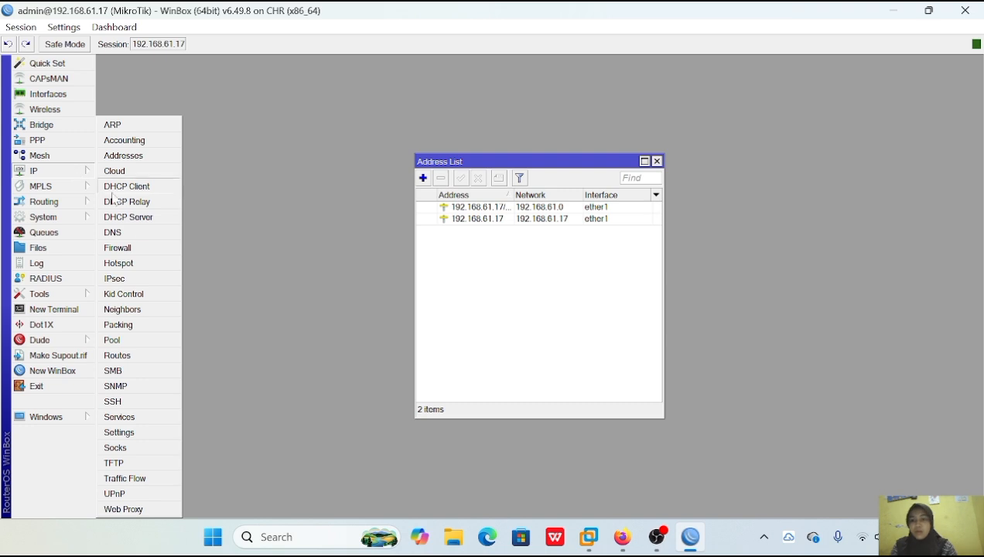
click(154, 358)
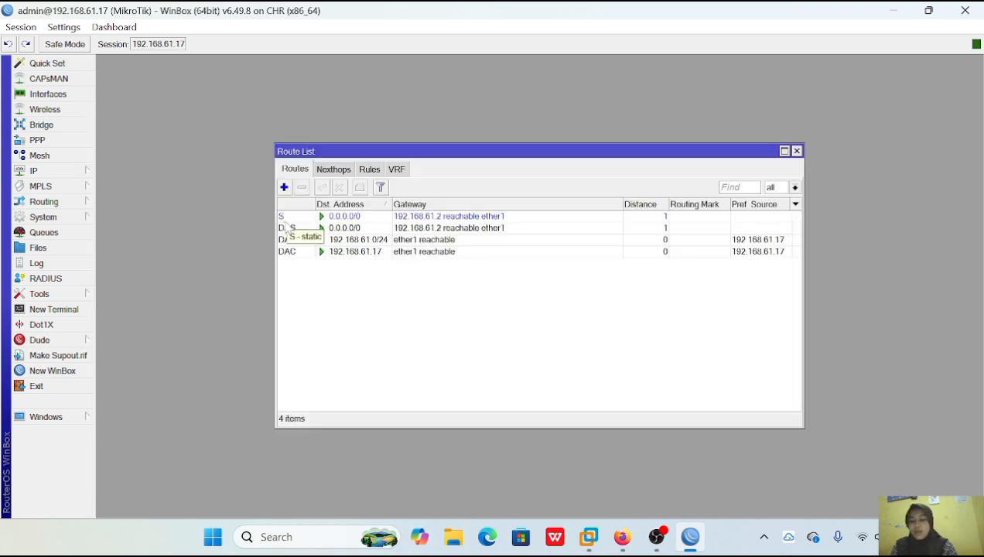
click(306, 253)
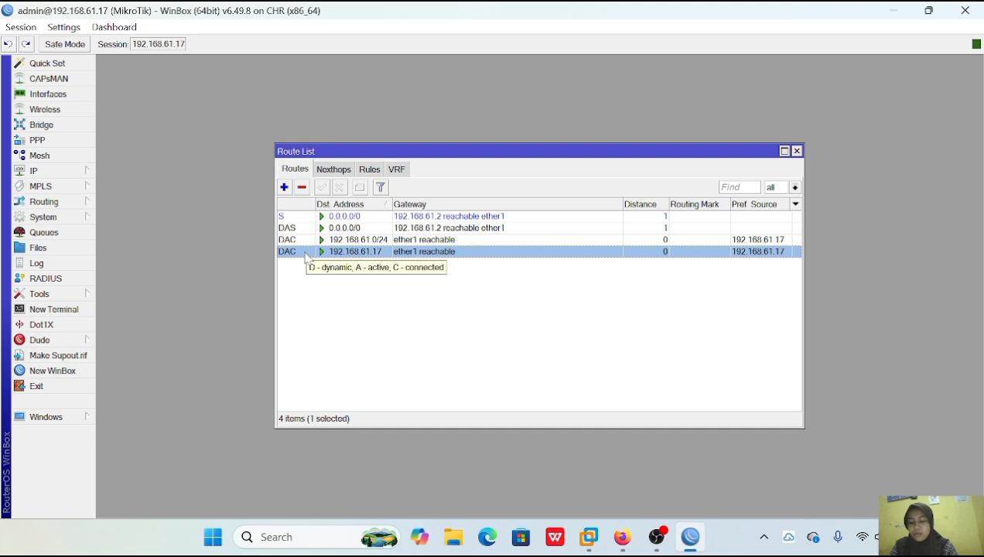
click(302, 187)
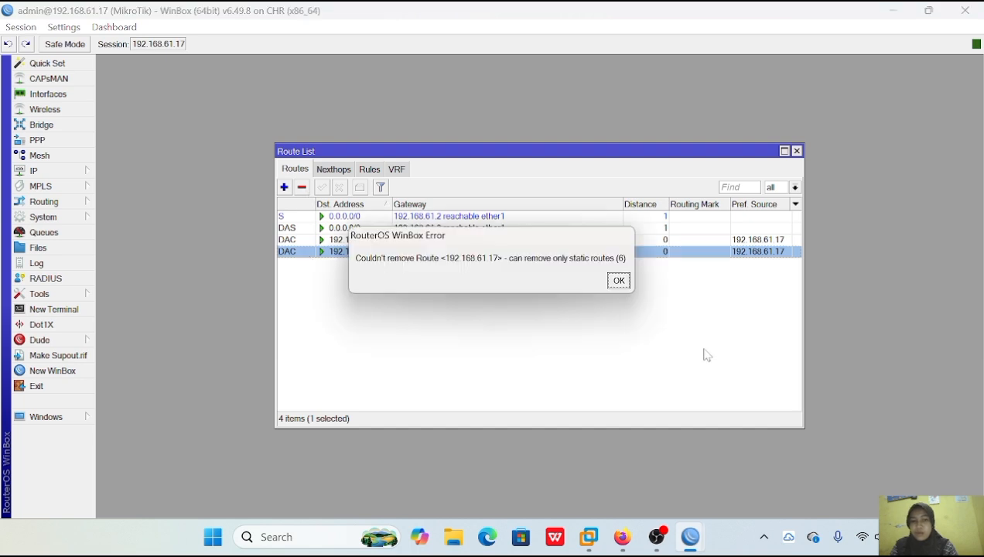
click(618, 281)
Add a route for destination 0.0.0.0/0 with gateway 192.168.61.2.
click(285, 188)
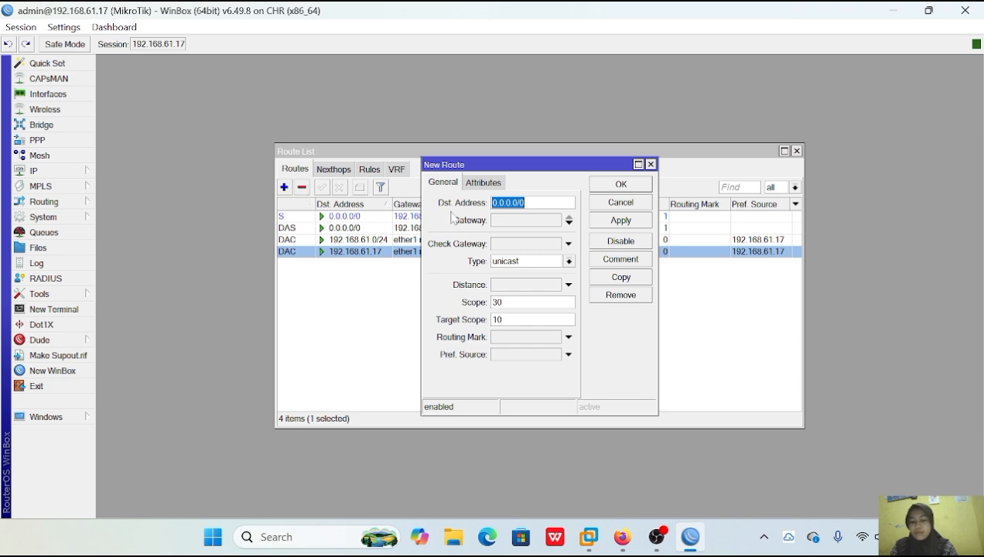
click(537, 222)
text(192.168.61.)
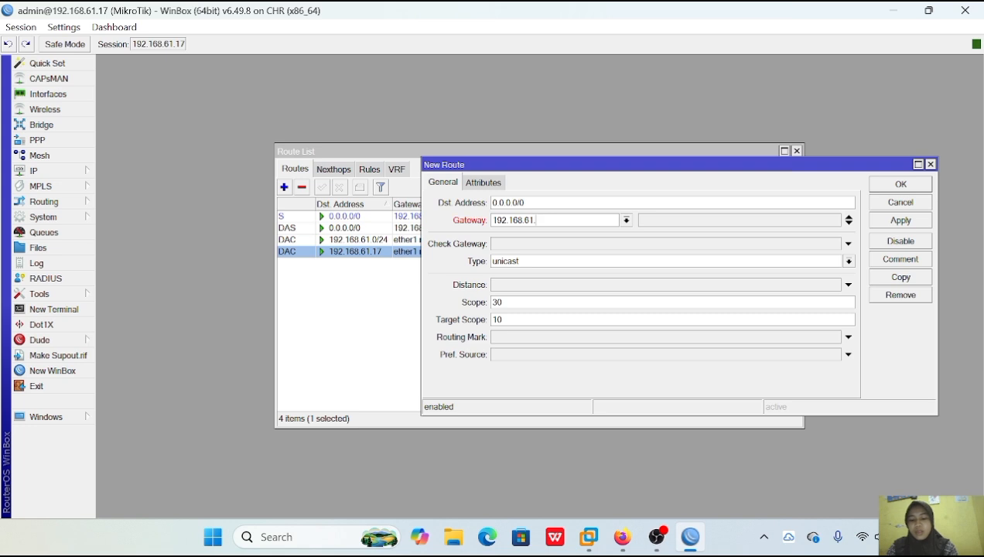
text(2)
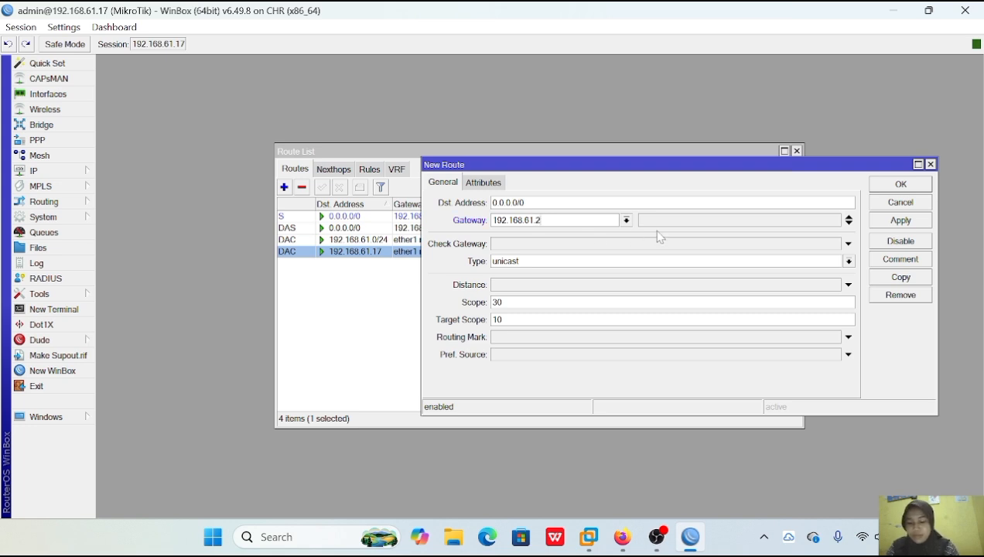
click(884, 223)
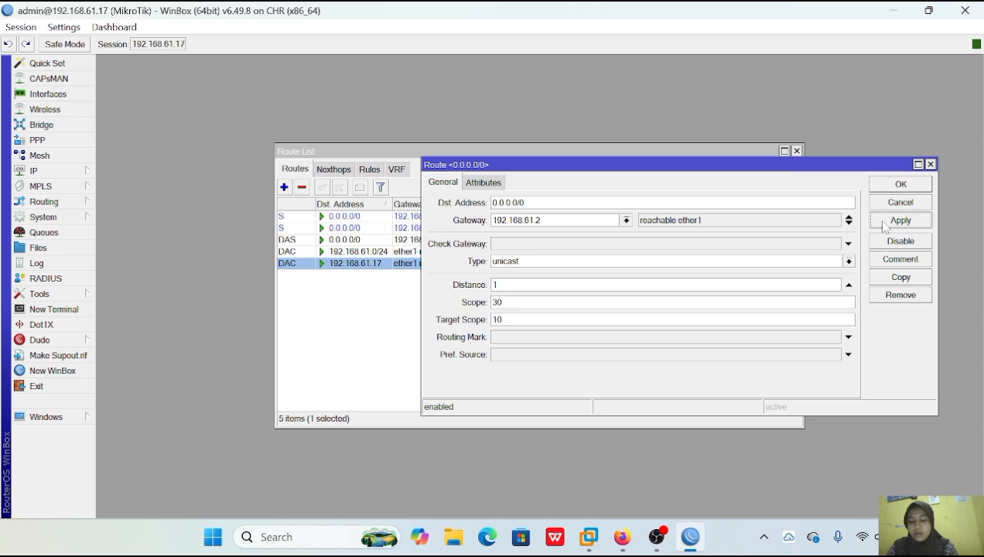
click(884, 184)
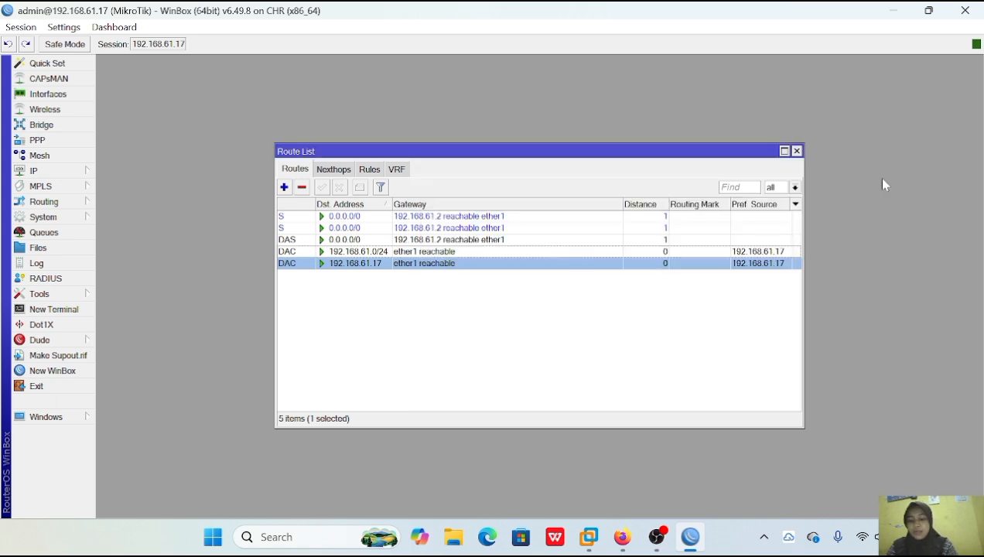
Set the router's DNS server to 8.8.8.8 and close the route list.
click(88, 175)
click(124, 232)
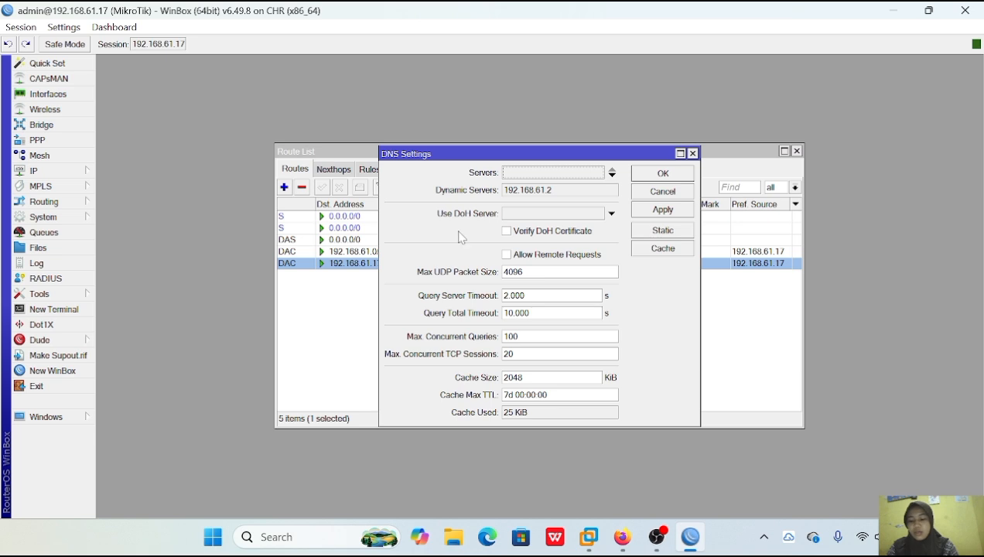
click(533, 173)
text(8.8.8.8)
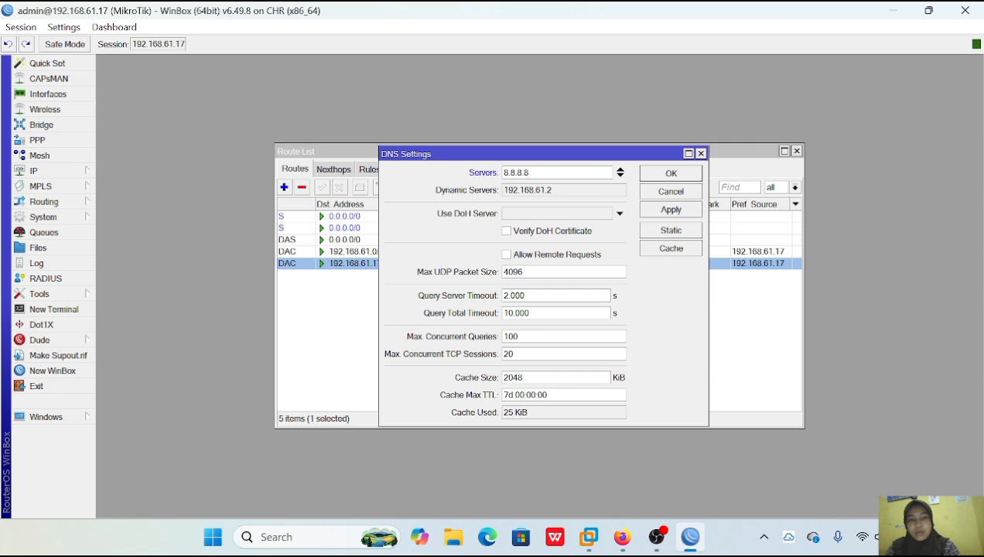
click(673, 210)
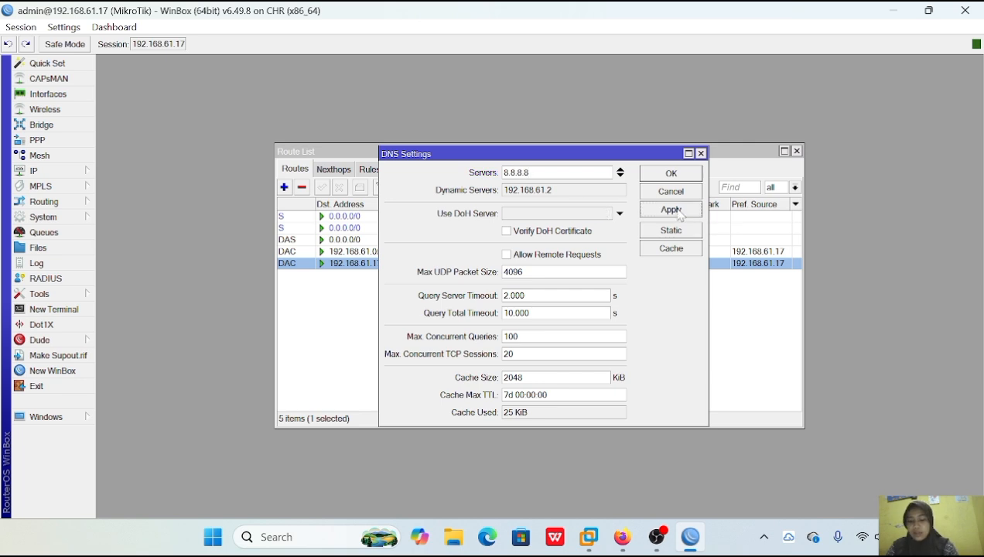
click(670, 175)
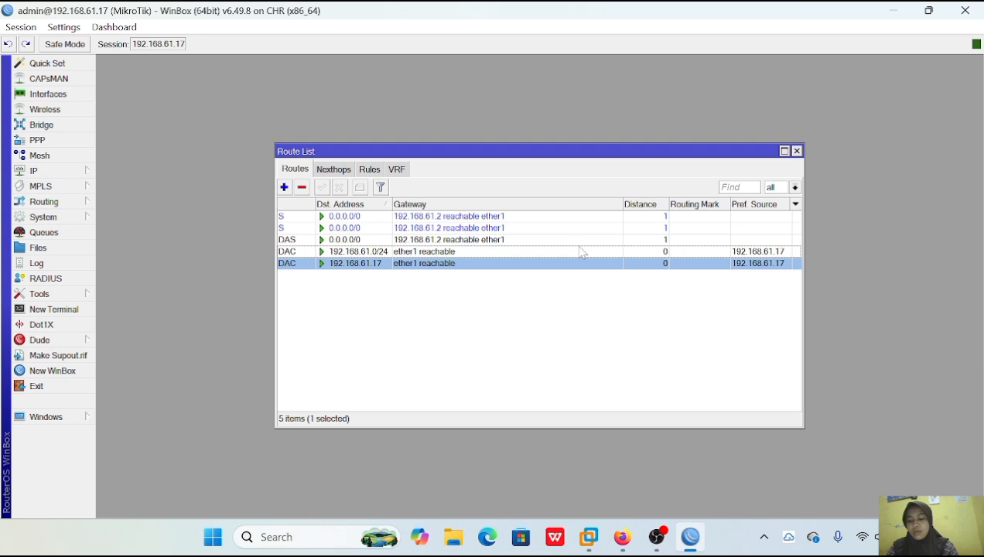
click(796, 151)
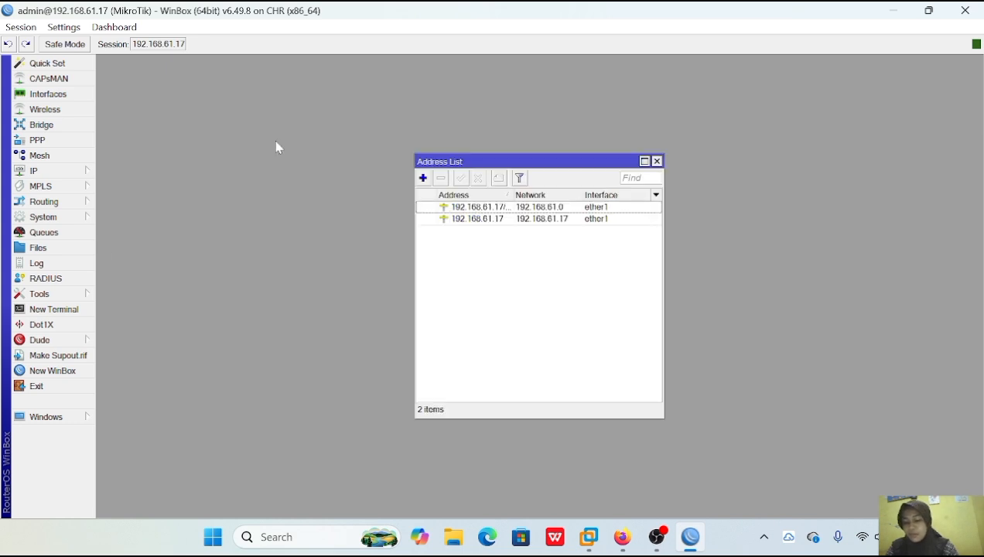
Add the IP address 192.168.88.1/24 on interface ether2.
click(35, 170)
click(114, 158)
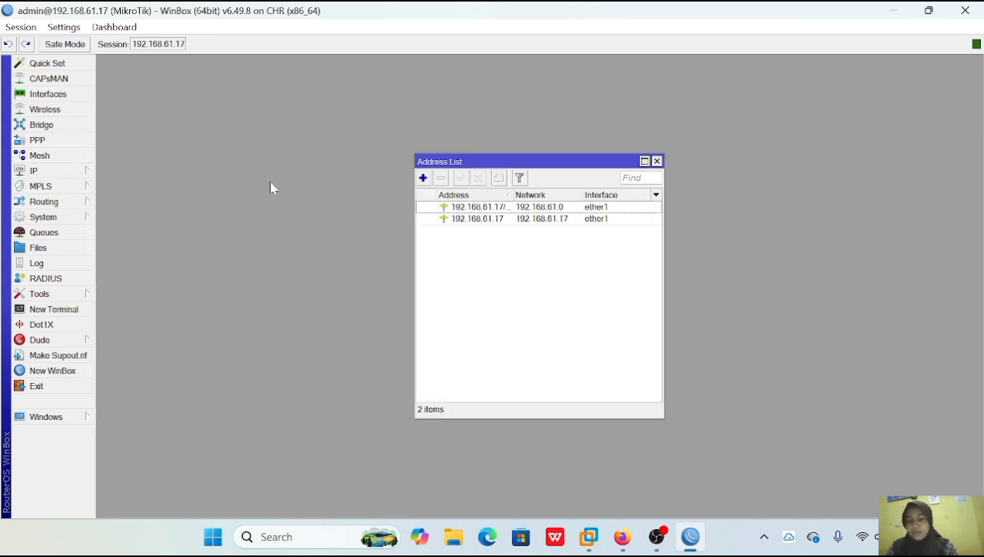
click(422, 178)
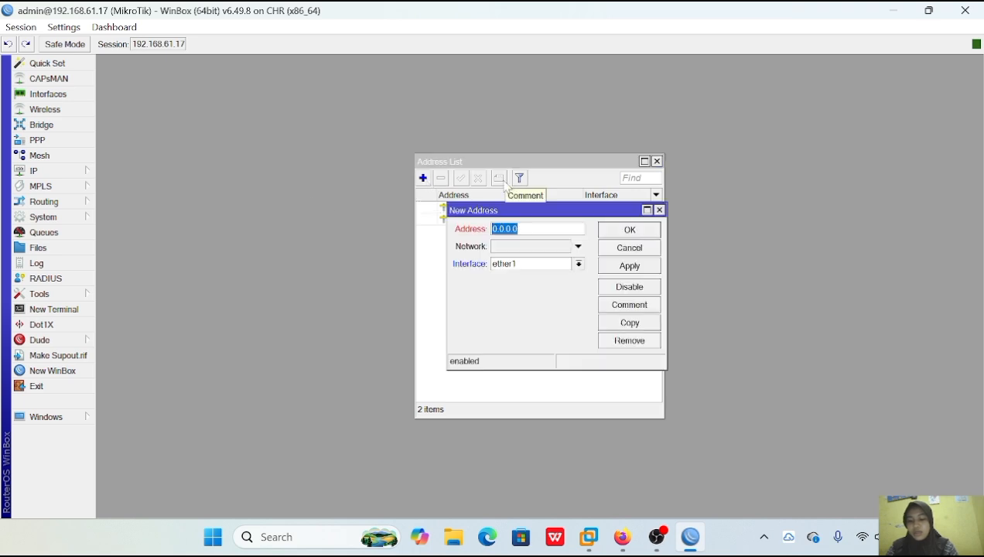
key(BackSpace)
text(192.168.88.1/24)
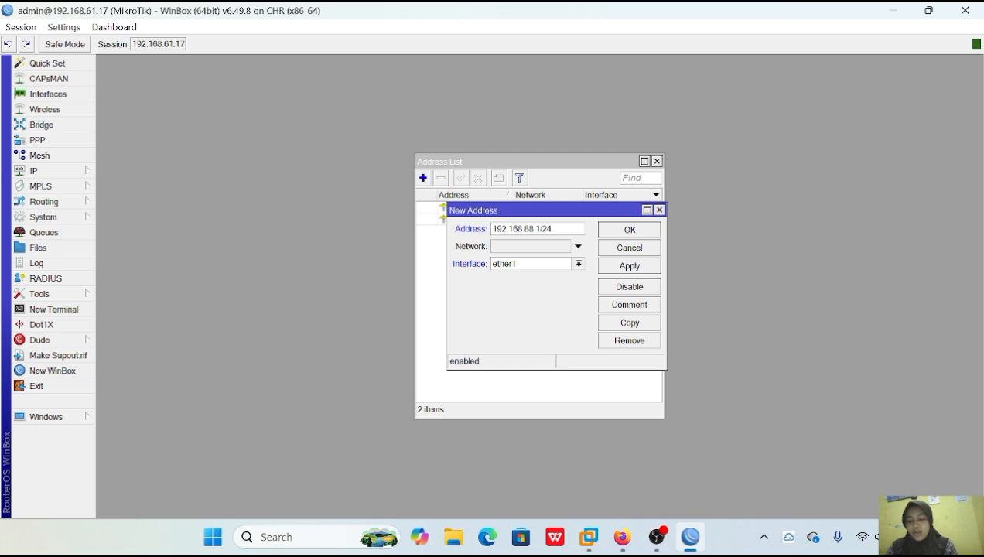
click(578, 264)
click(564, 285)
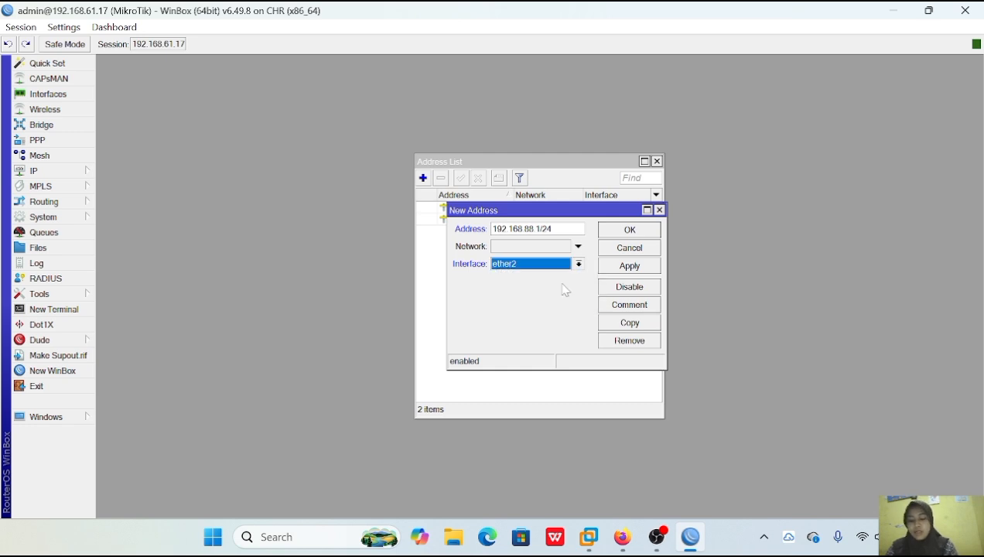
click(646, 271)
click(635, 234)
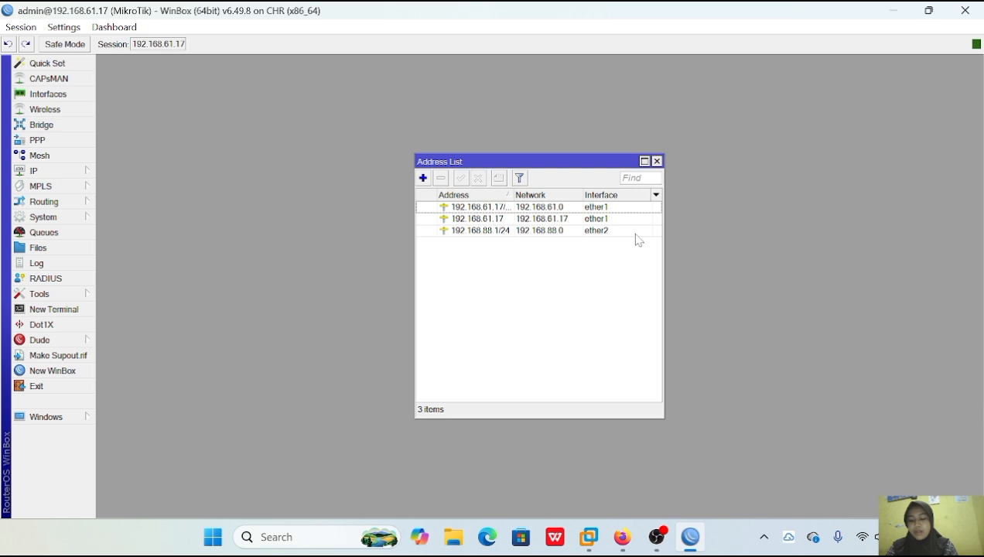
Start the router's DHCP server setup on ether2 with address space 192.168.88.0/24 and gateway 192.168.88.1, accepting the proposed address pool.
click(73, 171)
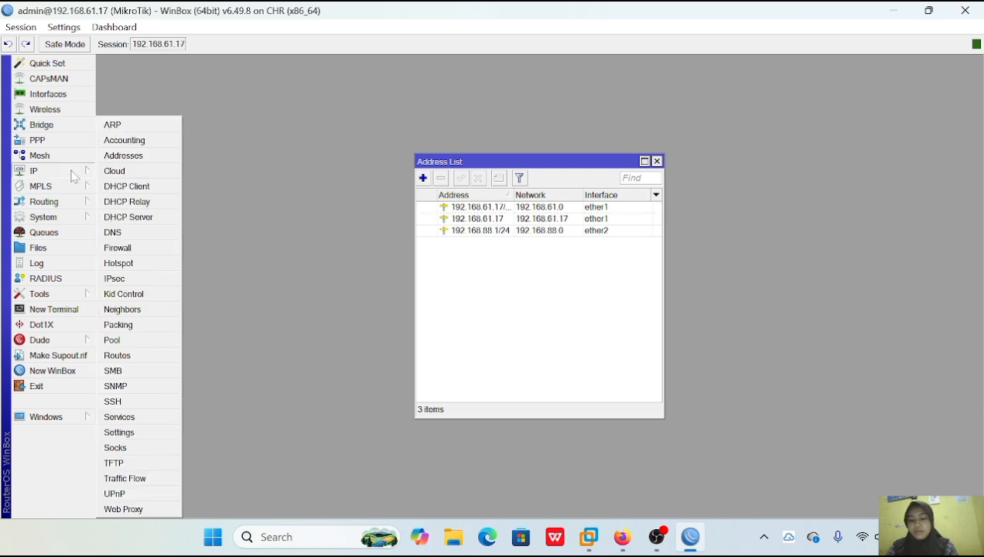
click(128, 217)
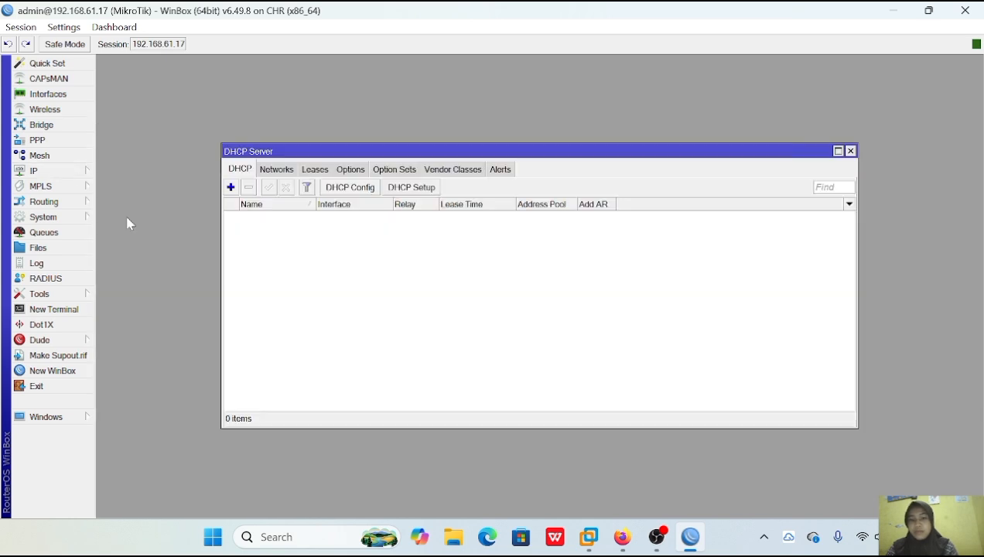
click(231, 188)
click(675, 107)
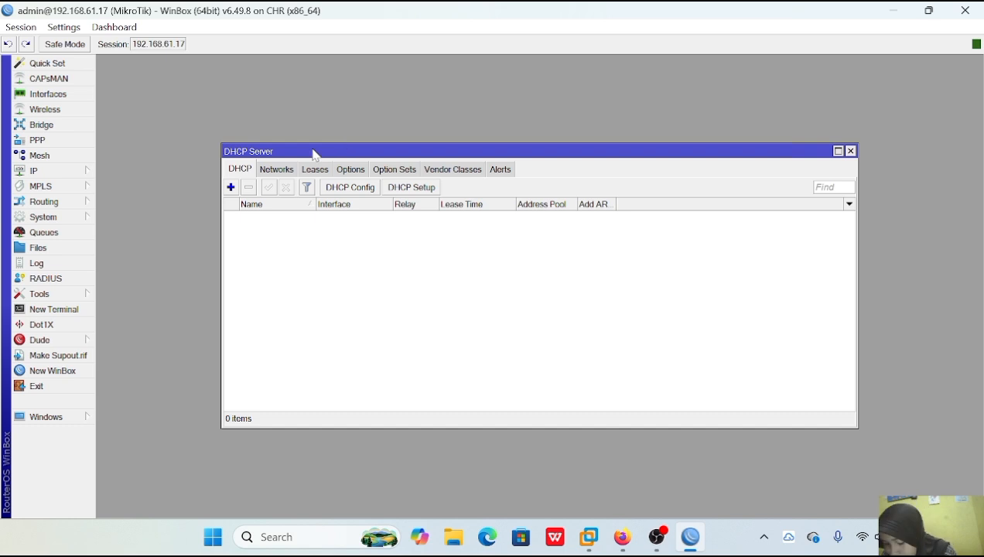
click(411, 187)
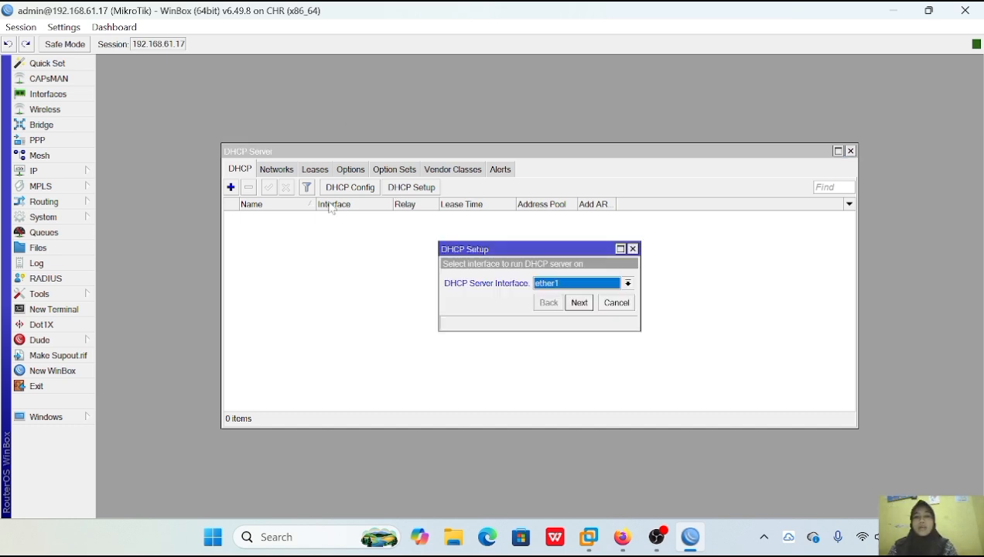
click(581, 303)
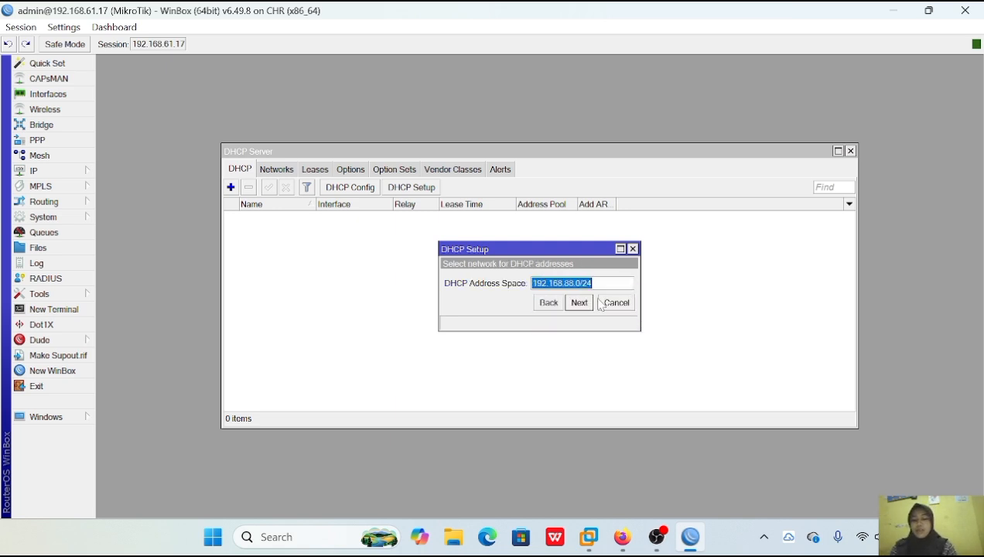
click(580, 303)
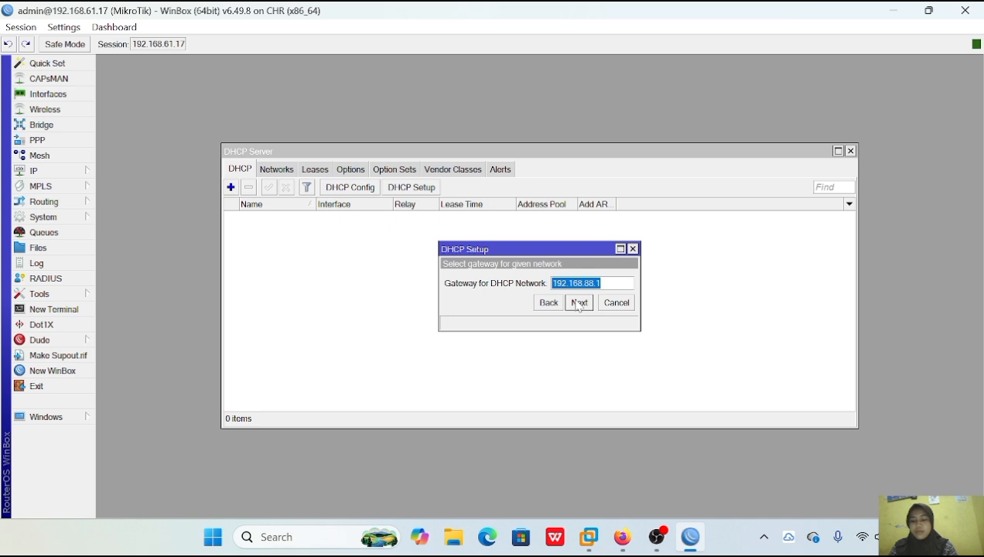
click(579, 303)
click(578, 304)
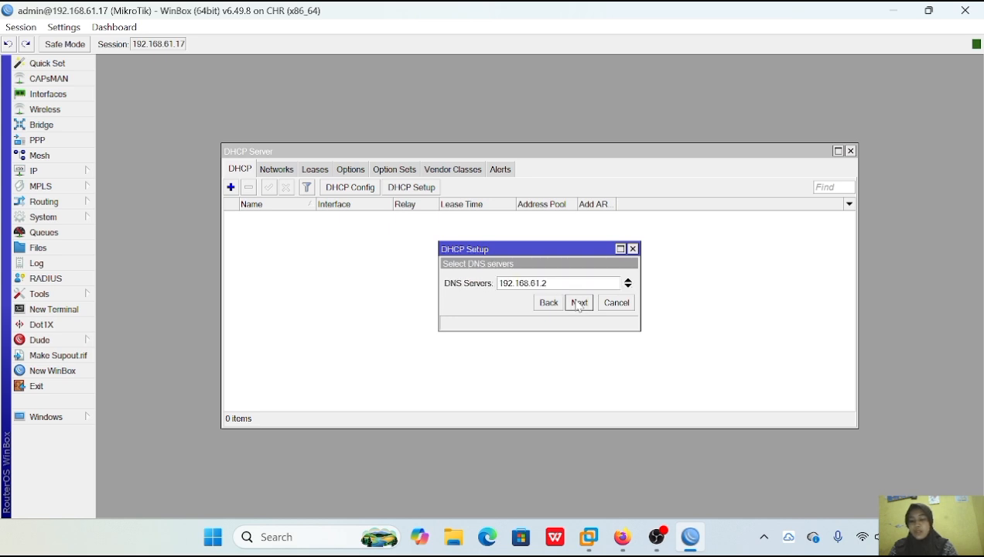
Set the DHCP network's DNS server to 8.8.8.8, keep the 00:10:00 lease time, and complete the DHCP setup.
key(BackSpace)
key(BackSpace)
key(BackSpace)
key(BackSpace)
key(BackSpace)
key(BackSpace)
key(BackSpace)
key(BackSpace)
key(BackSpace)
key(BackSpace)
key(BackSpace)
key(BackSpace)
text(8.8.8.8)
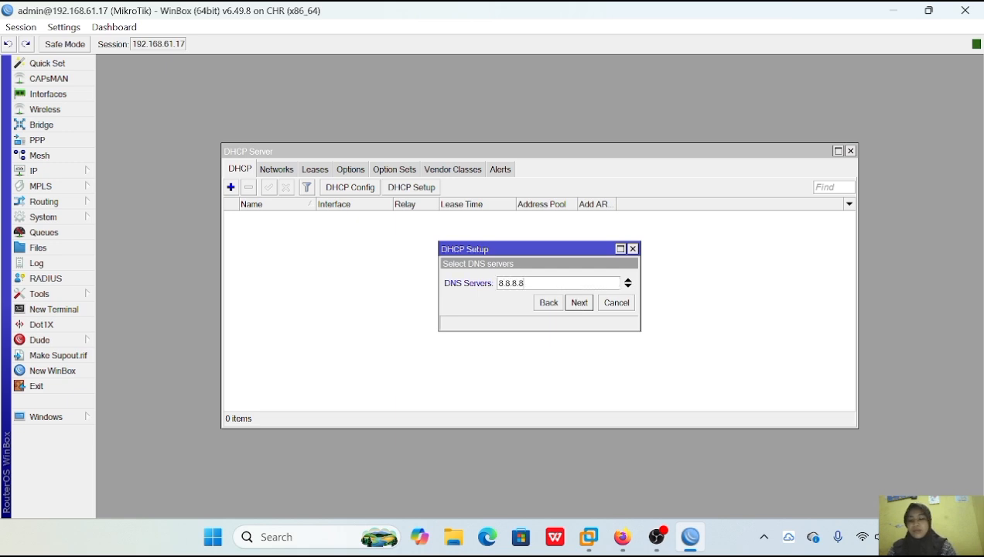
click(576, 305)
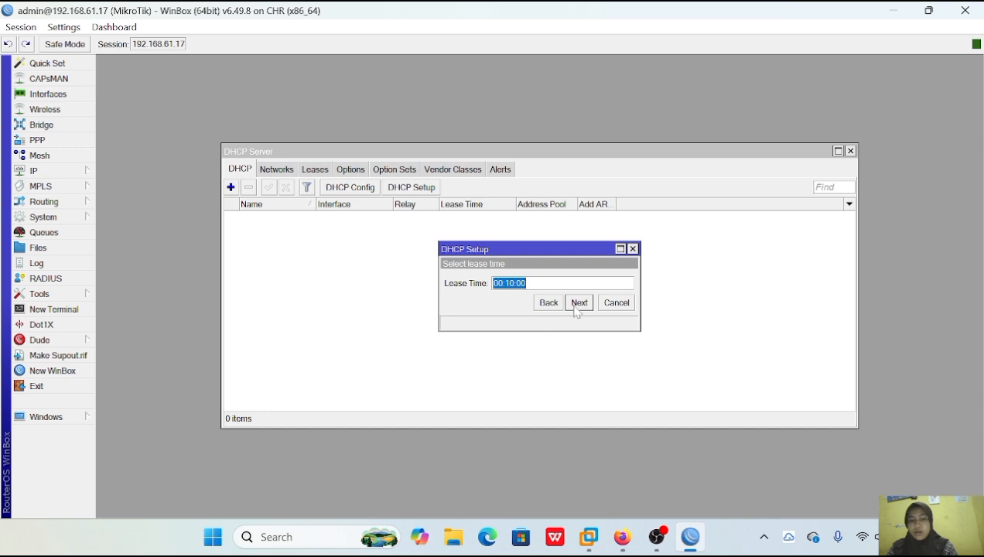
click(576, 305)
click(546, 282)
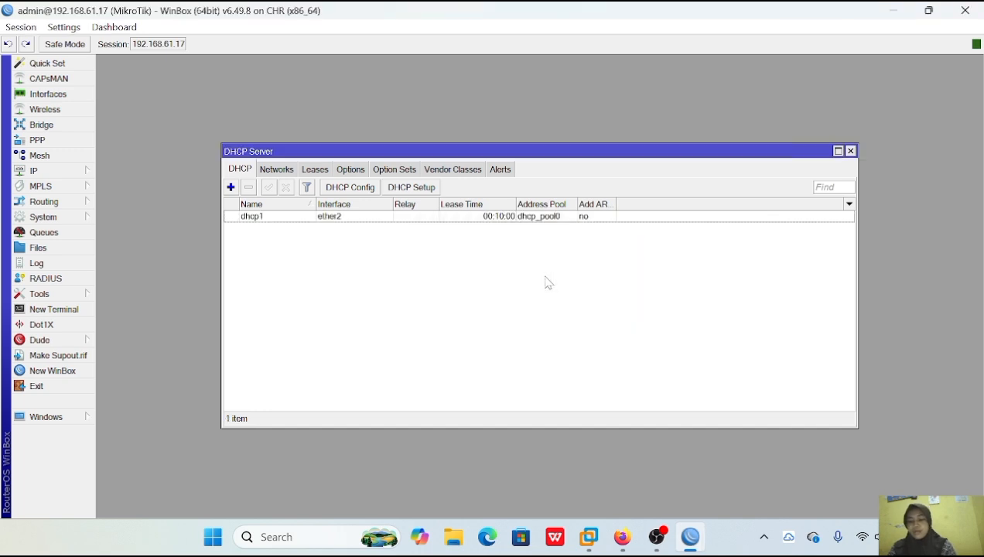
Switch to the PNETLab topology in Firefox, start the switch, and request an address on VPC1 with ip dhcp, retrying once.
click(622, 537)
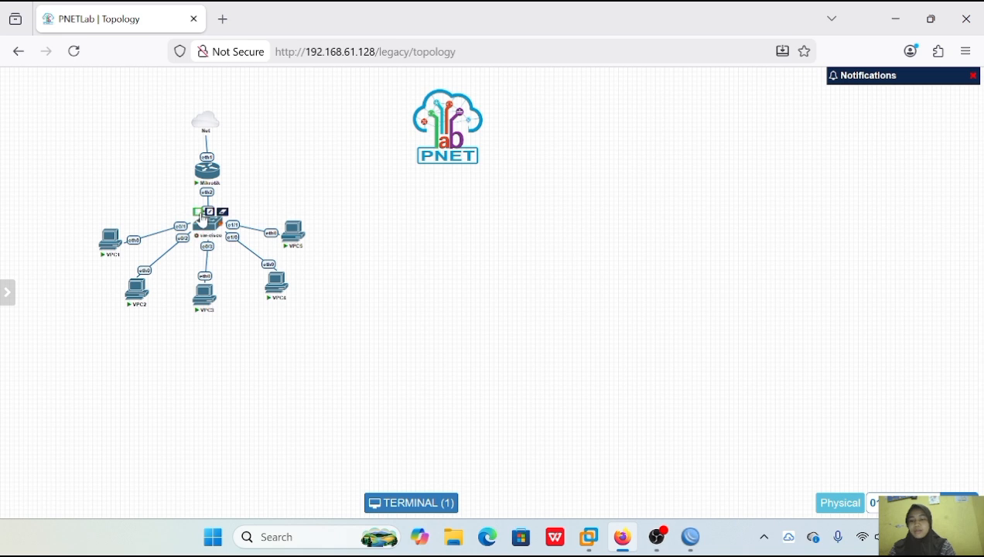
click(198, 213)
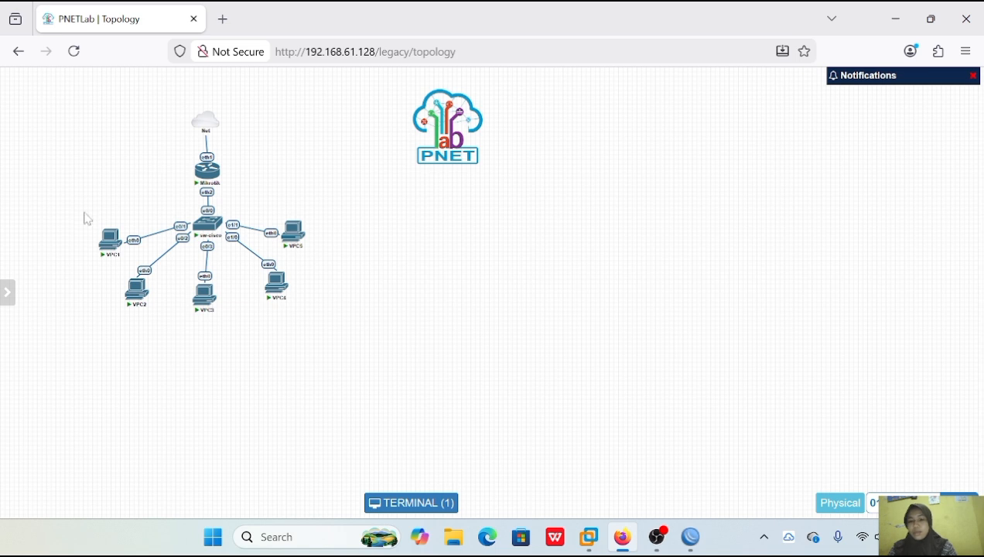
click(109, 240)
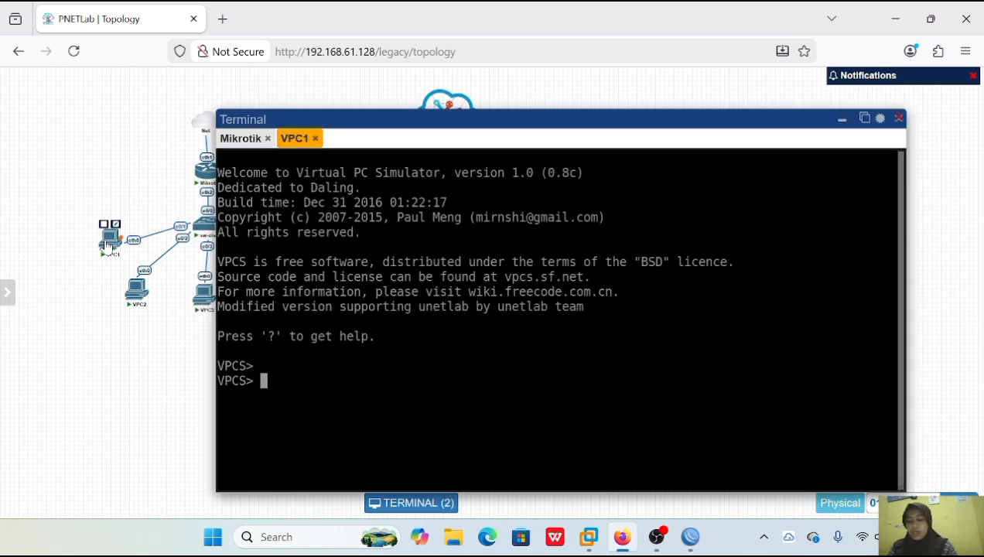
text(ip dhcp)
key(Return)
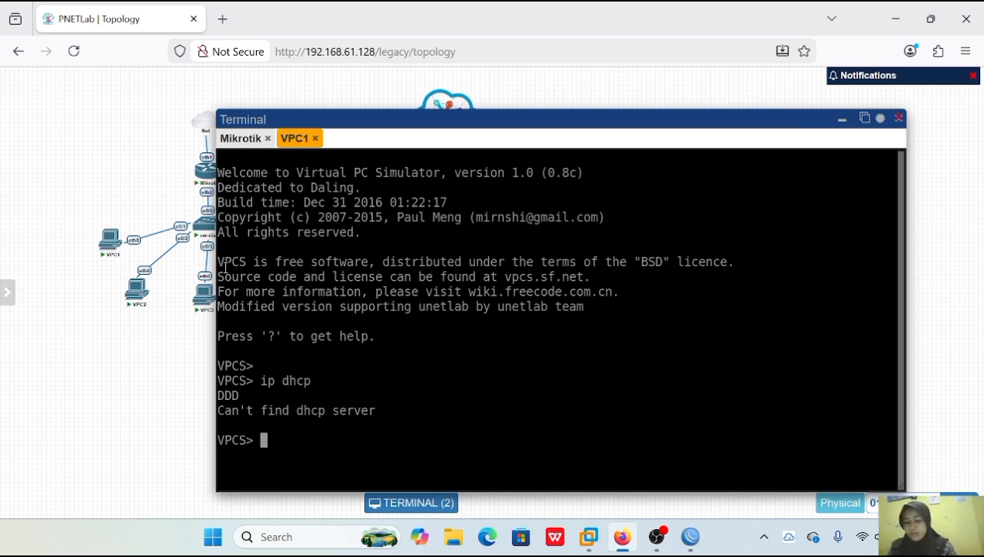
text(ip dhcp)
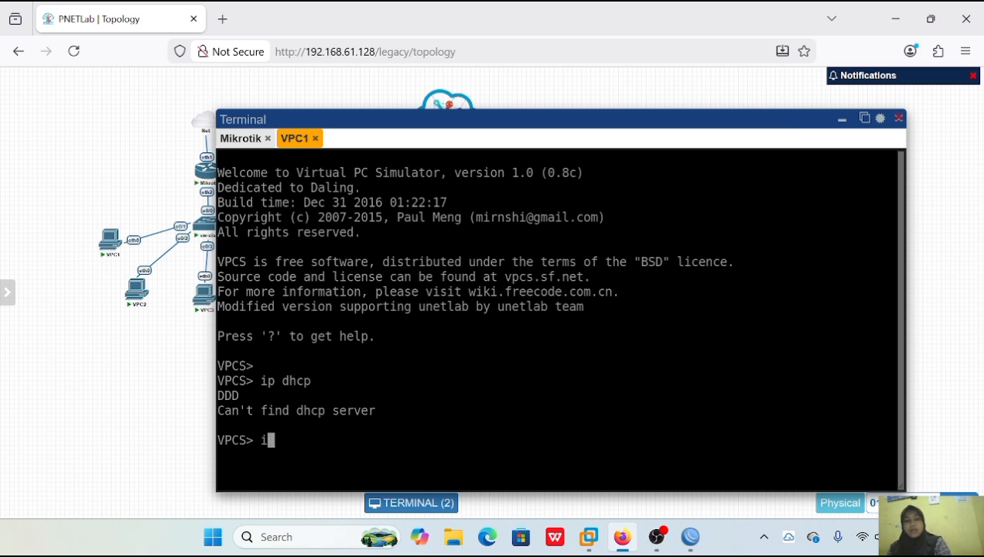
key(Return)
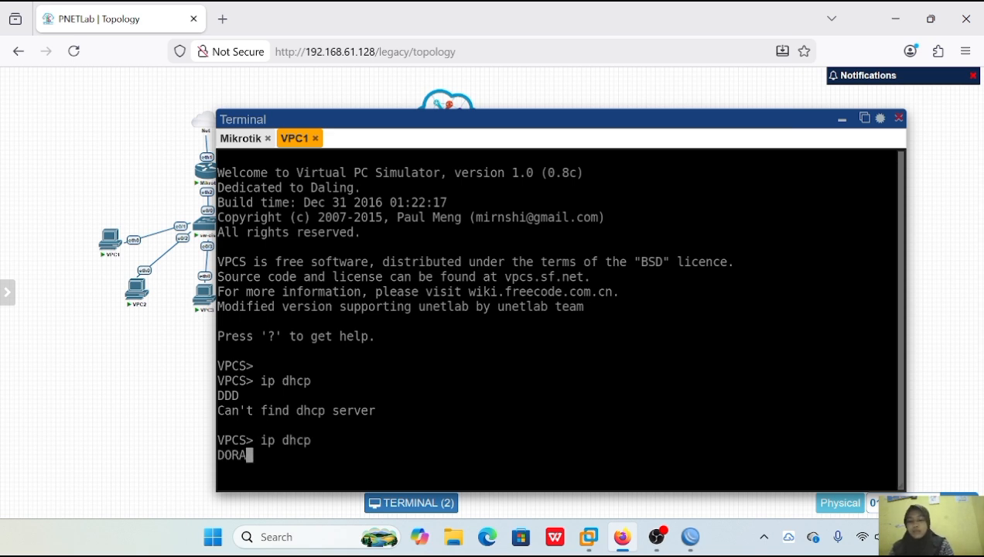
Check the IP address VPC1 received by running show ip.
text(show ip)
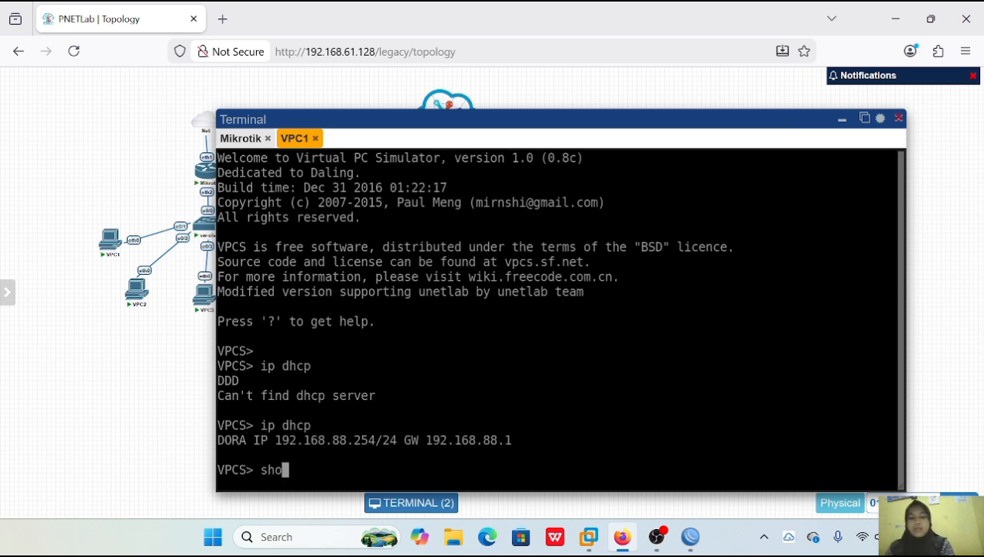
key(Return)
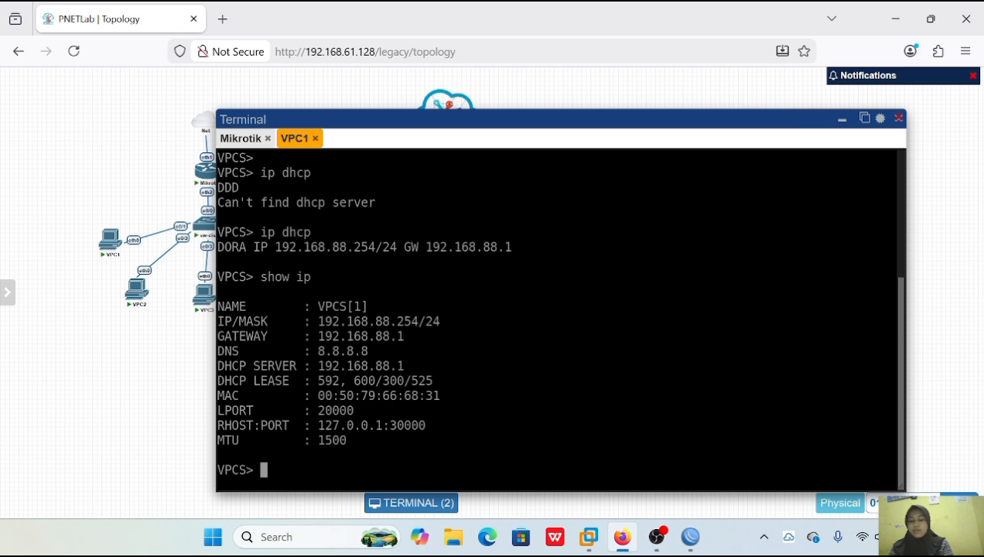
drag(375, 321, 416, 324)
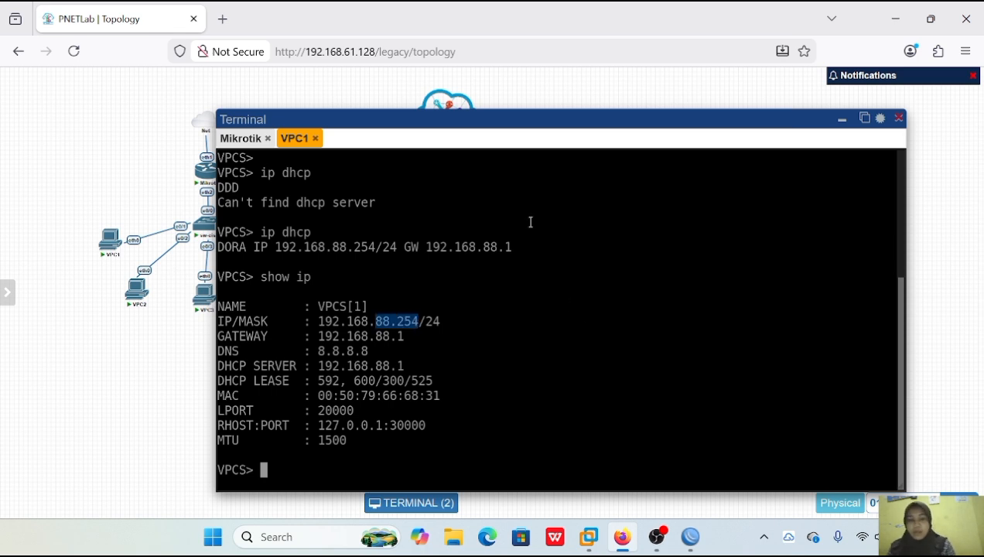
Request a DHCP address on VPC2 with ip dhcp and check its configuration with show ip.
click(137, 286)
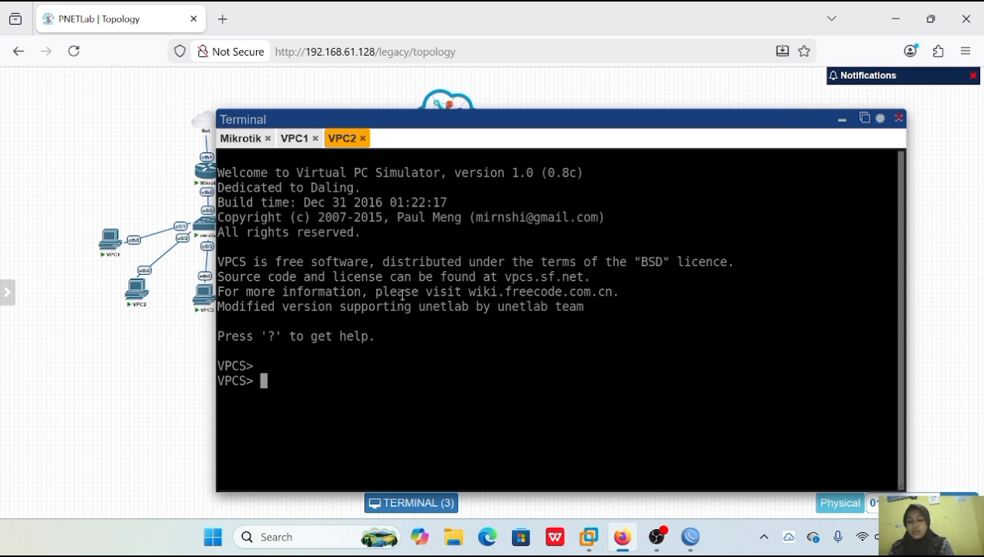
text(ip dhcp)
key(Return)
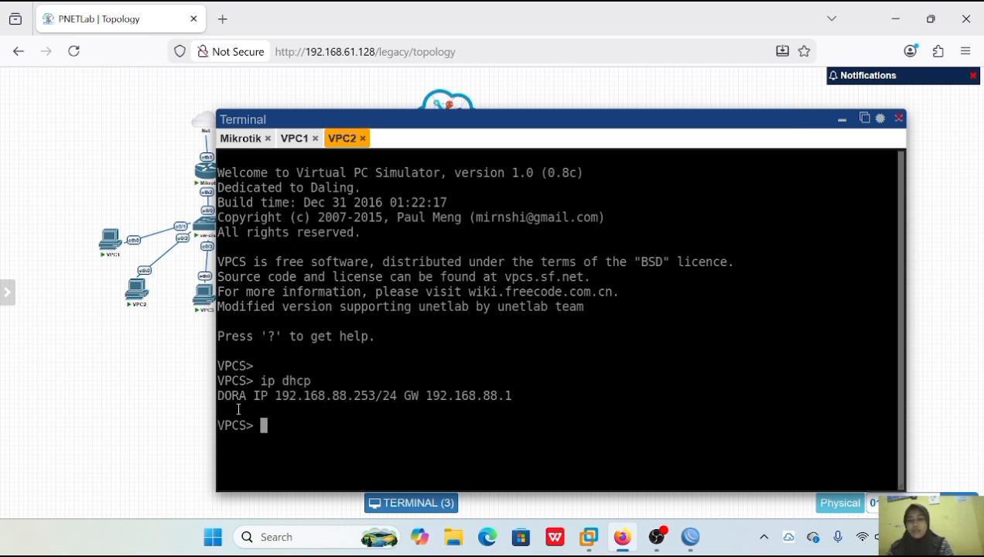
text(show)
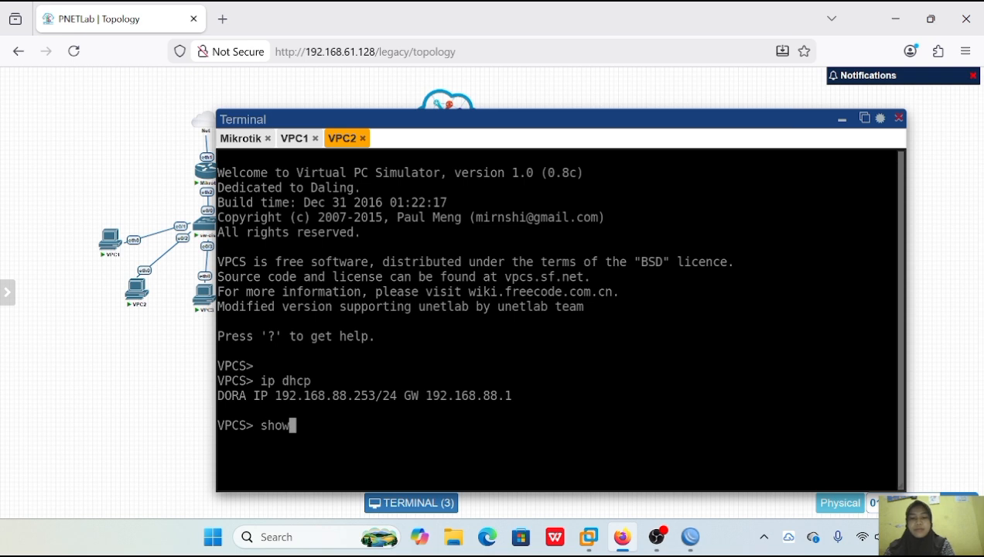
text( ip)
key(Return)
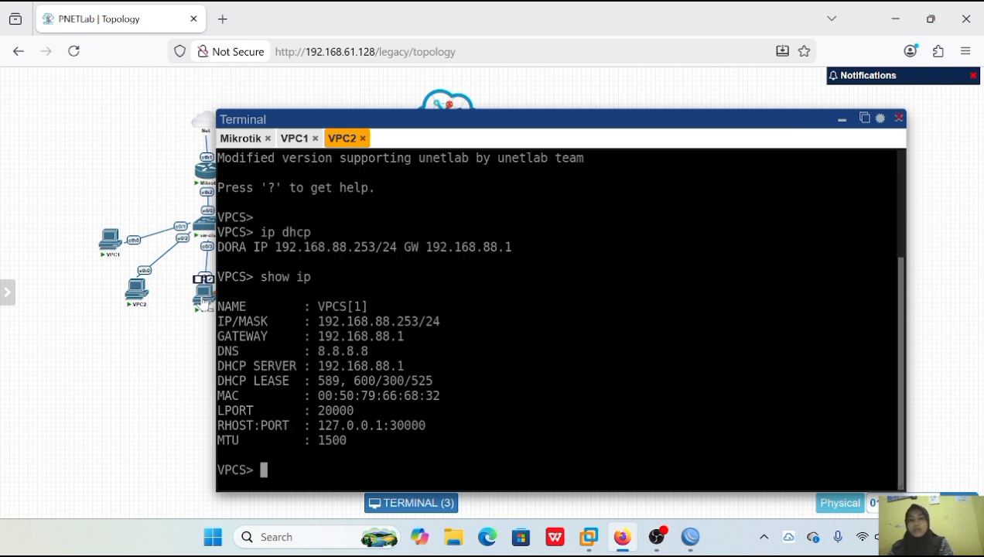
Request a DHCP address on VPC3 with ip dhcp and check its configuration with show ip.
click(202, 302)
text(ip dhcp)
key(Return)
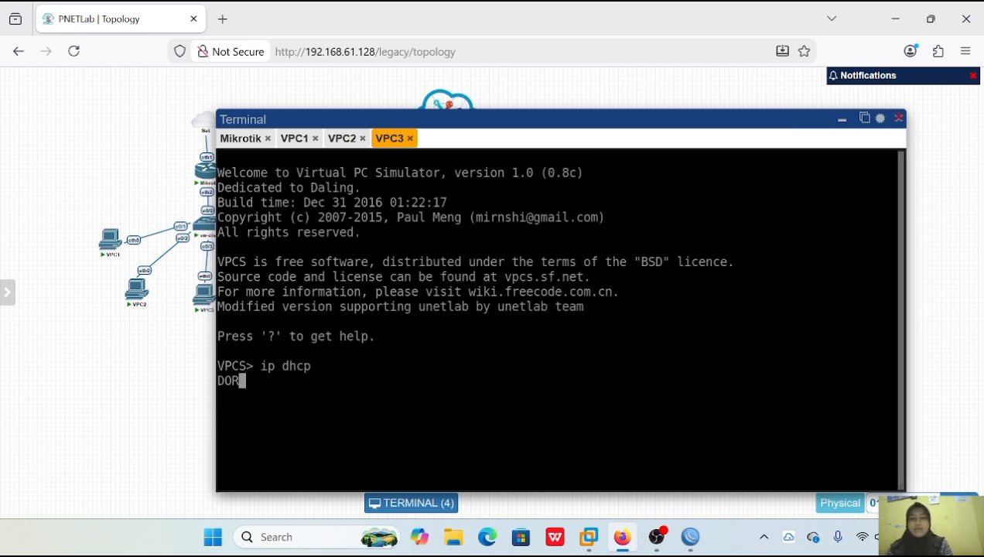
text(show )
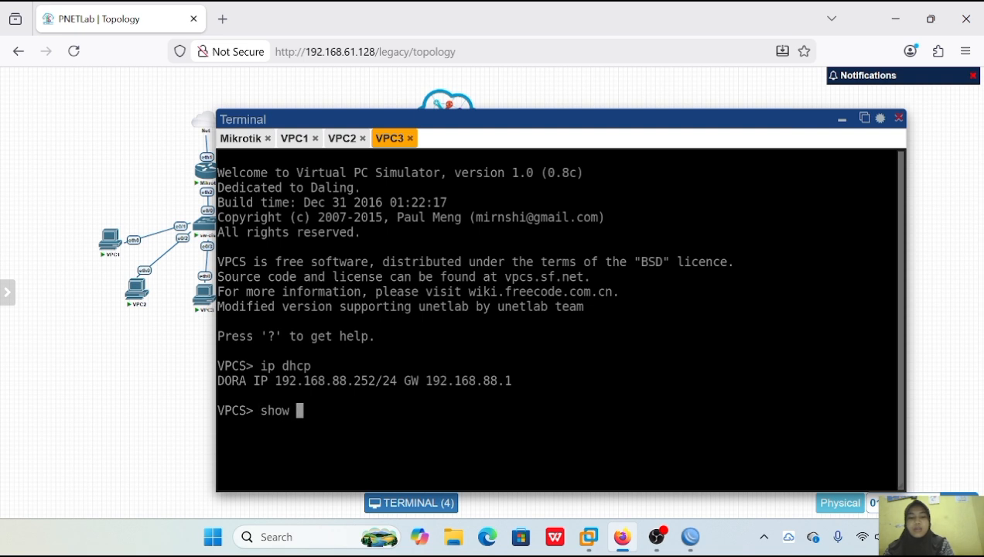
text(ip)
key(Return)
drag(370, 321, 425, 322)
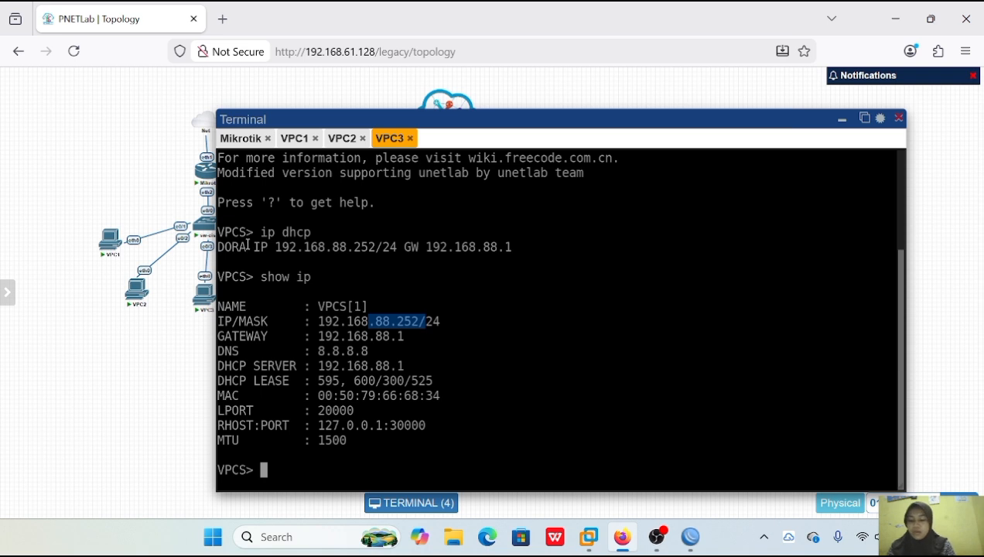
Move the terminal window clear of the topology, then run ip dhcp and show ip on VPC4.
drag(470, 124, 569, 115)
click(277, 283)
text(ip dhcp)
key(Return)
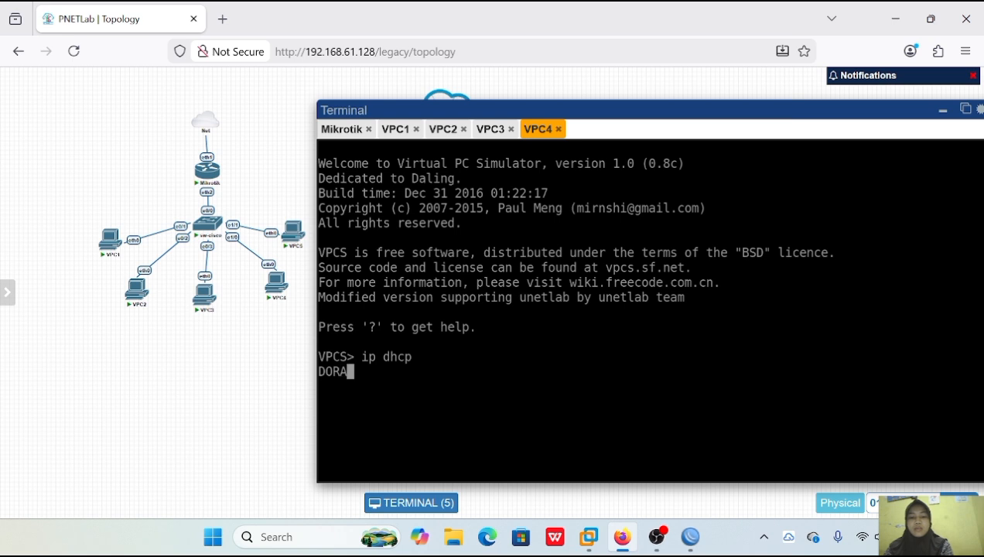
text(show ip)
key(Return)
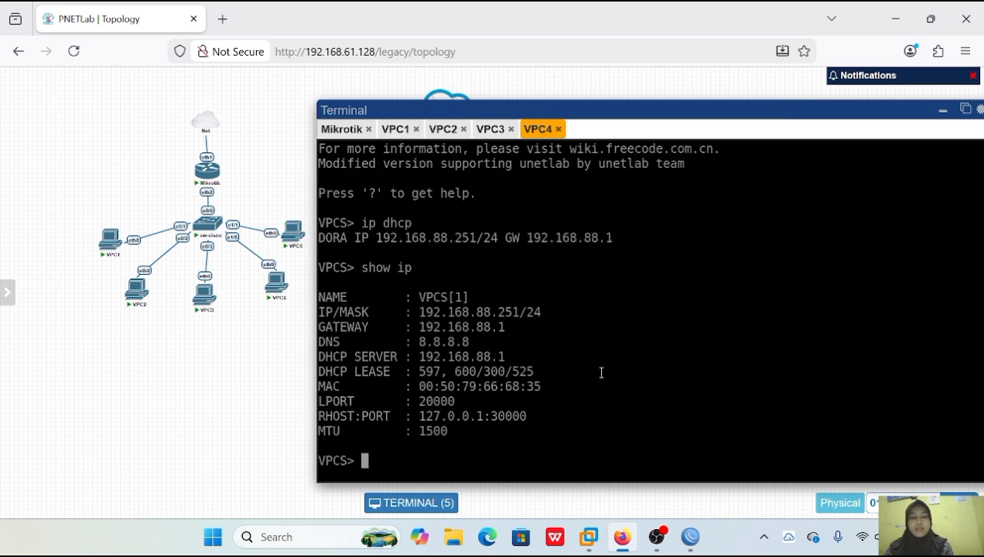
double_click(500, 309)
Request a DHCP address on VPC5 with ip dhcp and check its configuration with show ip.
click(293, 230)
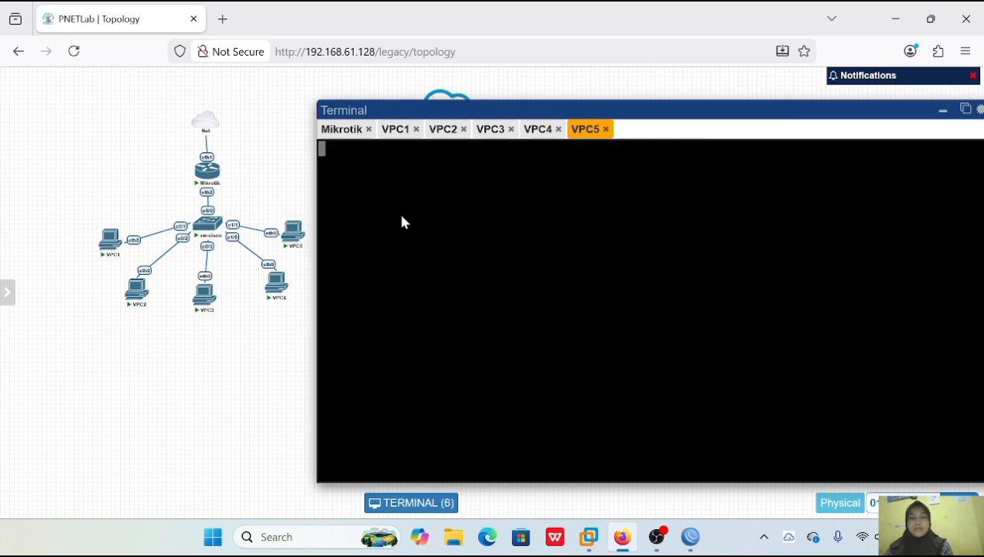
text(ip dhcp)
key(Return)
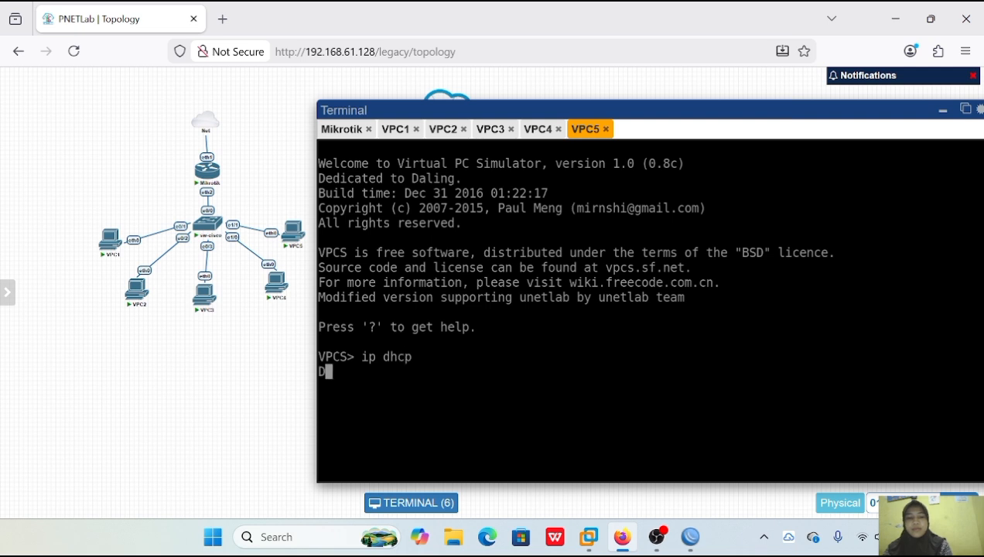
text(show ip)
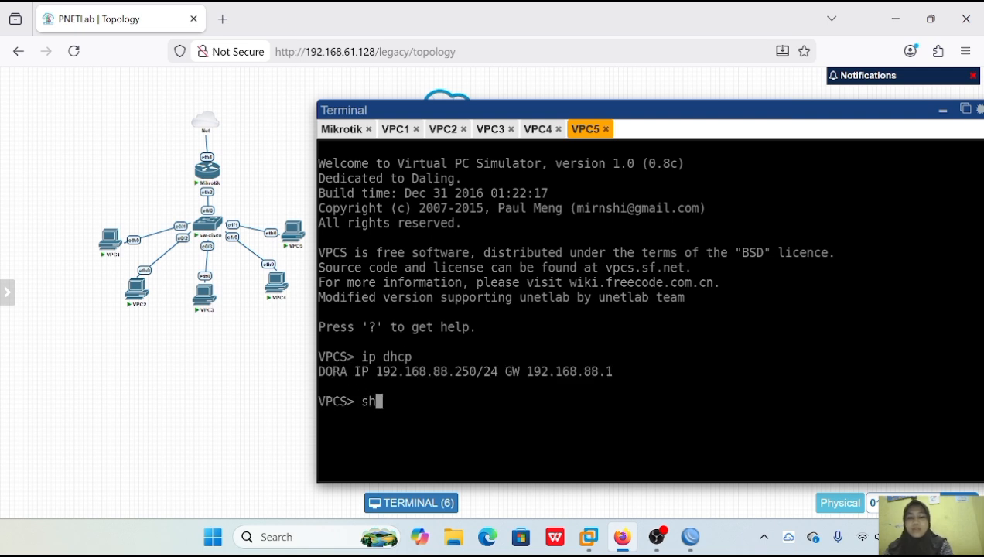
key(Return)
drag(491, 312, 384, 311)
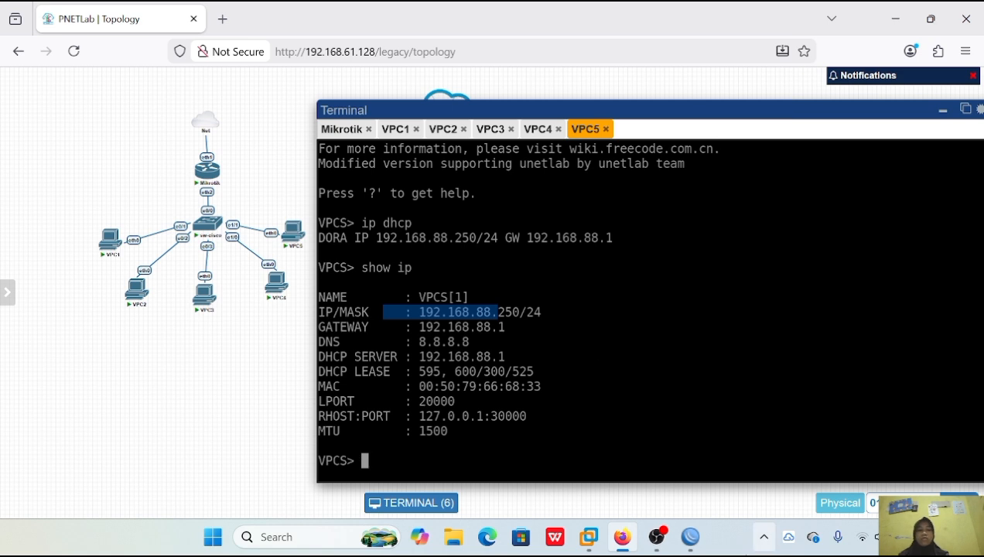
Switch to WinBox and start a new firewall NAT rule with chain srcnat and out interface ether1.
click(690, 537)
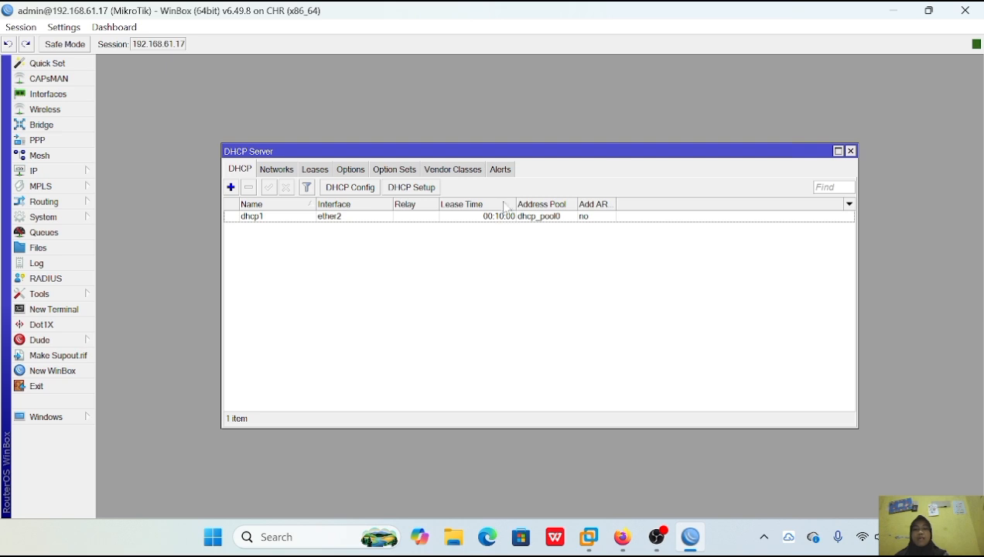
click(35, 170)
click(129, 249)
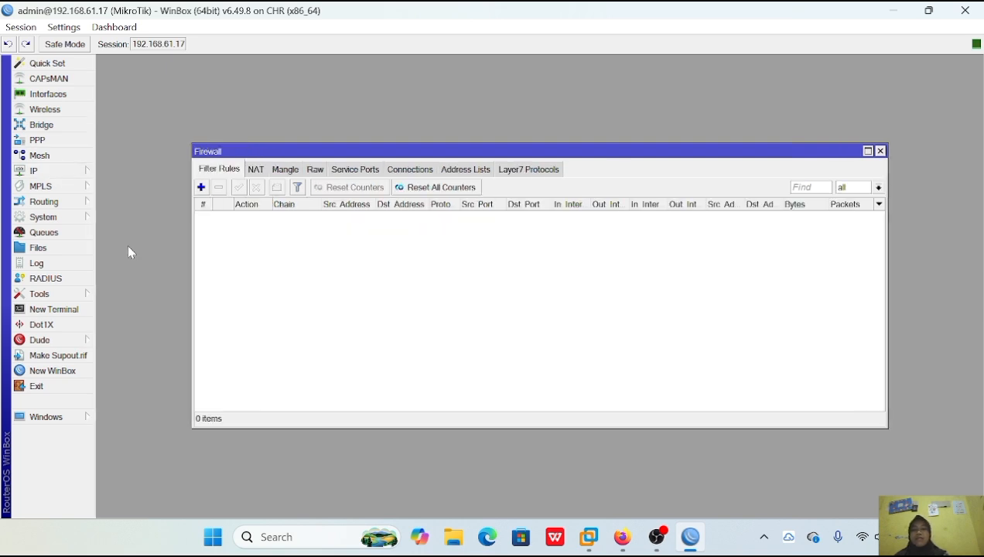
click(255, 170)
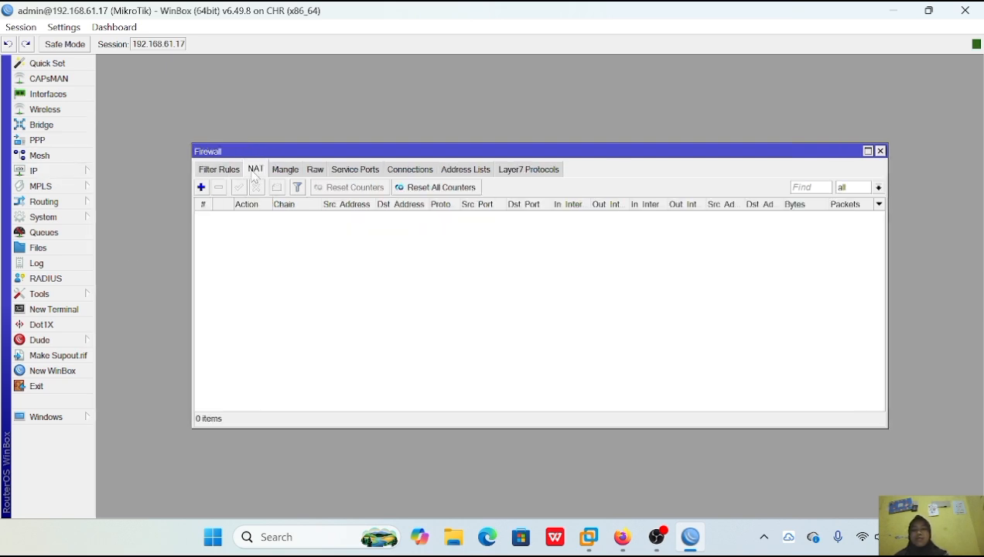
click(200, 188)
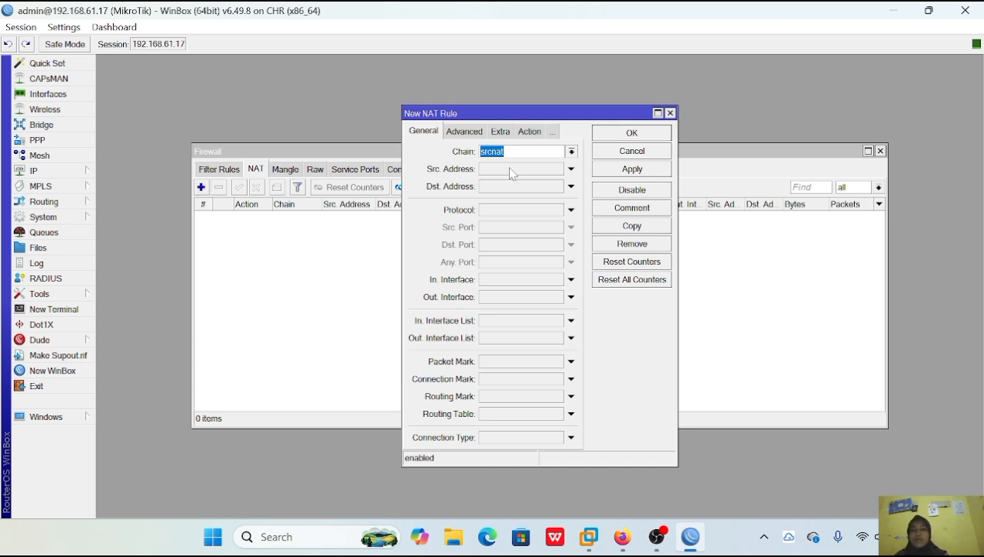
click(507, 299)
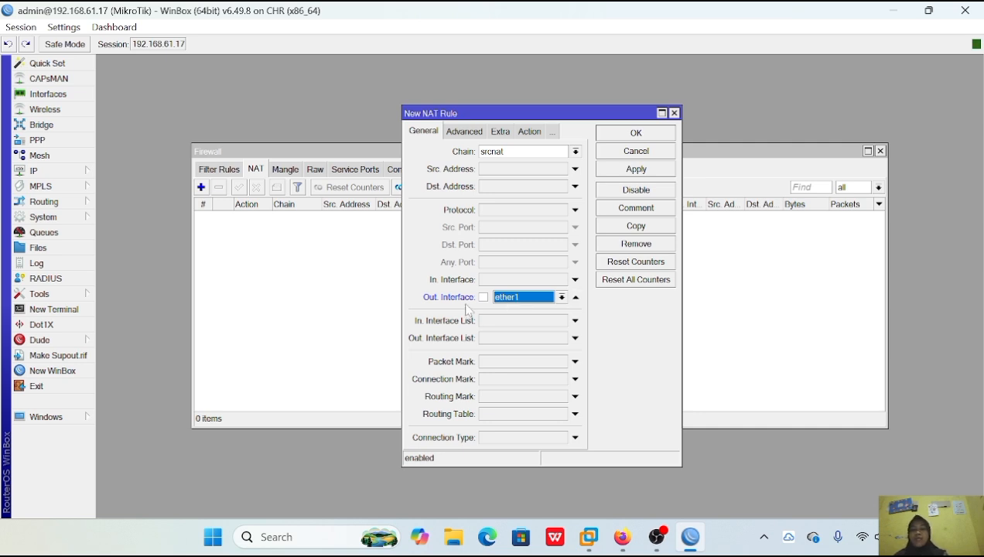
Set the new NAT rule's action to masquerade, then apply and save the rule.
click(526, 133)
click(576, 152)
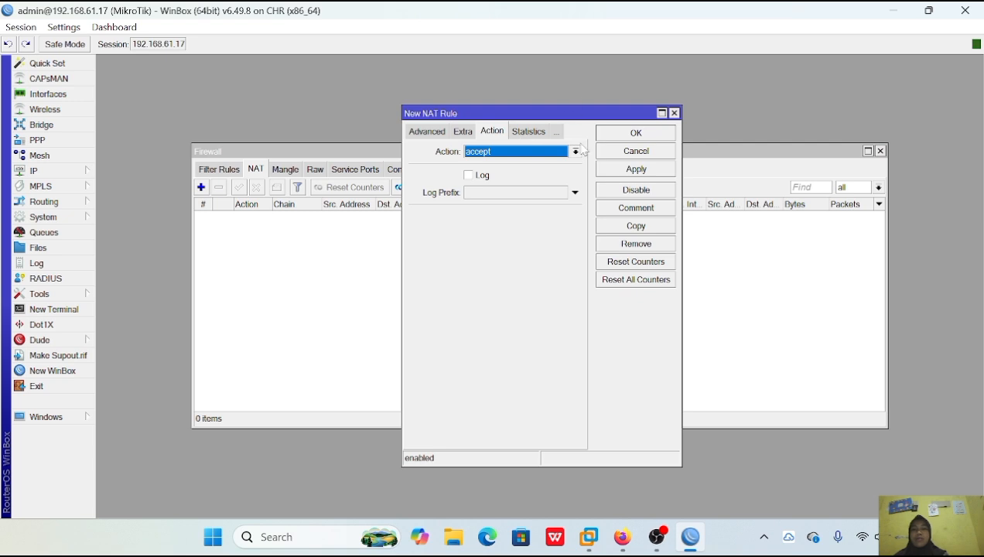
click(537, 245)
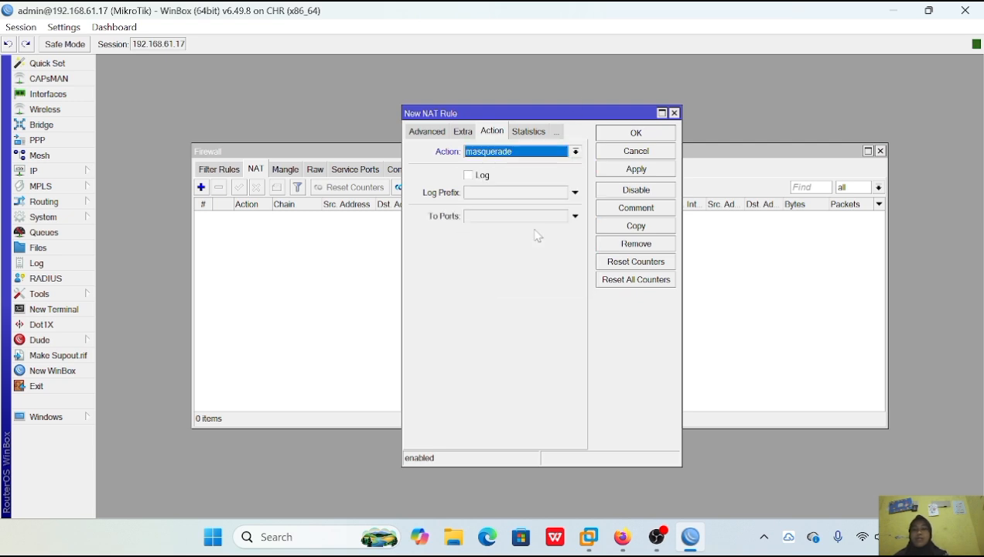
click(636, 169)
click(631, 133)
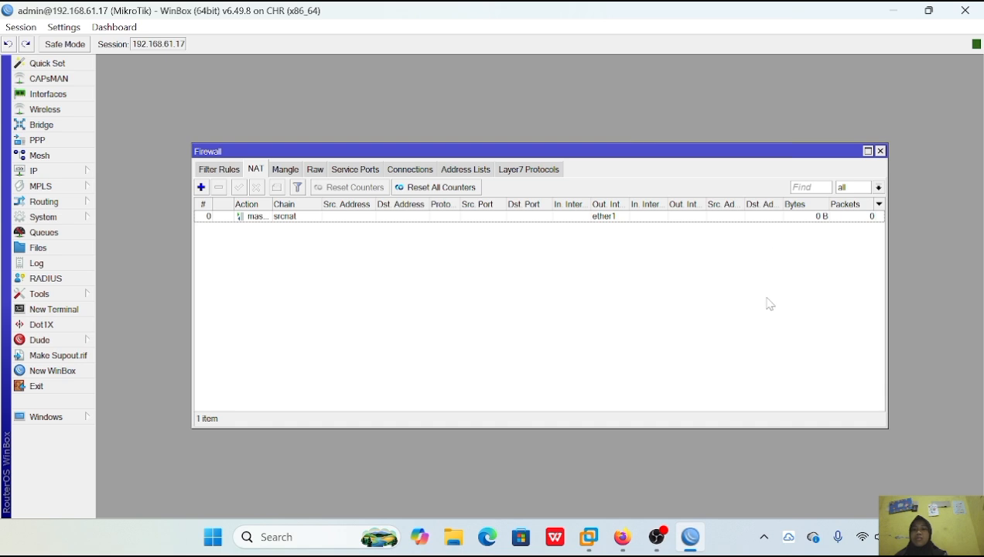
Switch to the PNETLab terminal in Firefox and test internet access from VPC5 by pinging 8.8.8.8 and google.com.
click(623, 541)
text(ping 8.8.8.8)
key(Return)
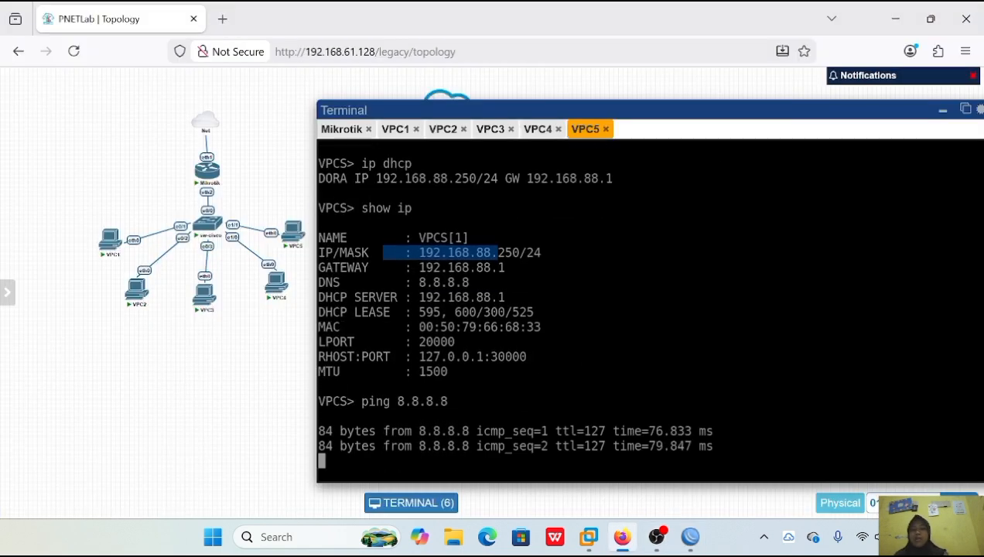
key(ctrl+c)
text(ping google.com)
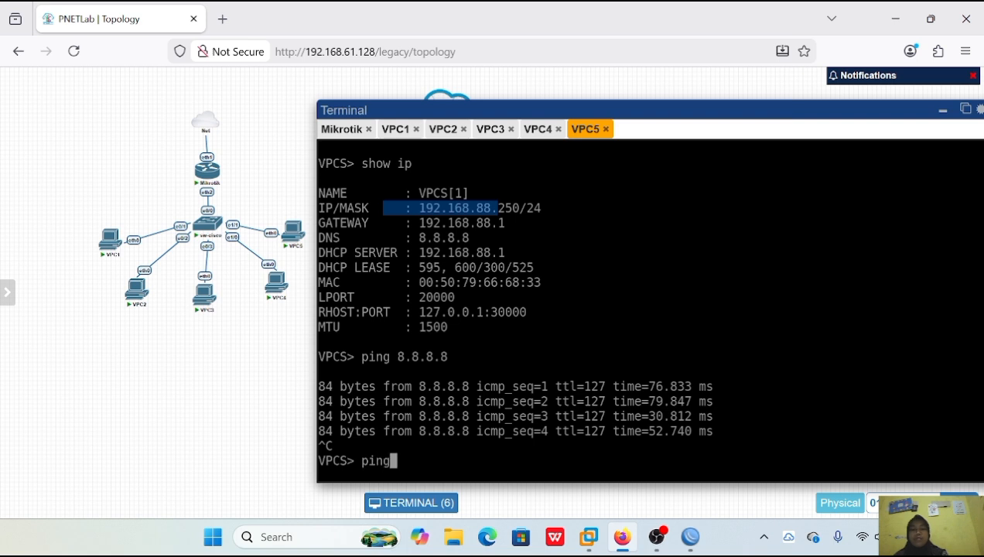
key(Return)
key(ctrl+c)
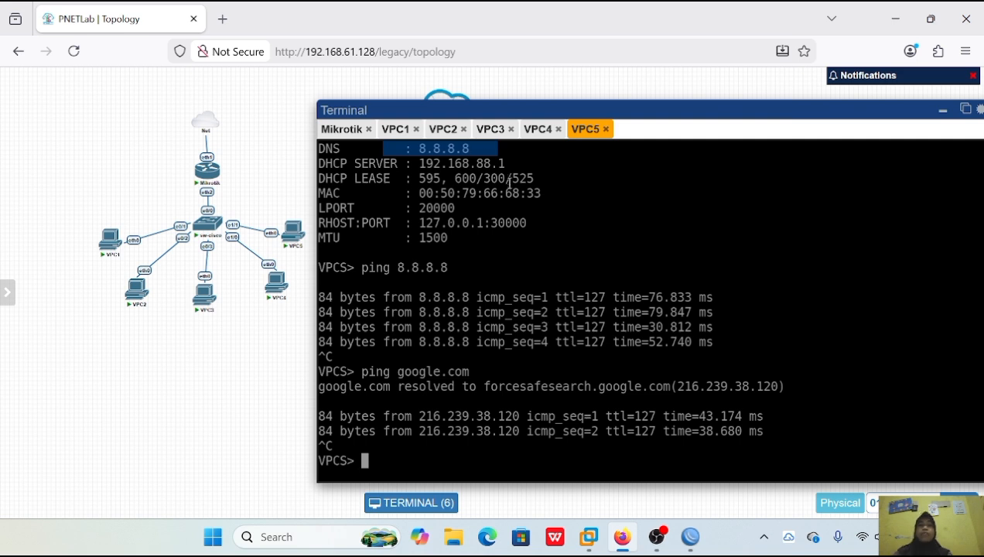
Ping 8.8.8.8 from VPC1 and stop the ping after a few replies.
click(396, 129)
text(ping 8.8.8.8)
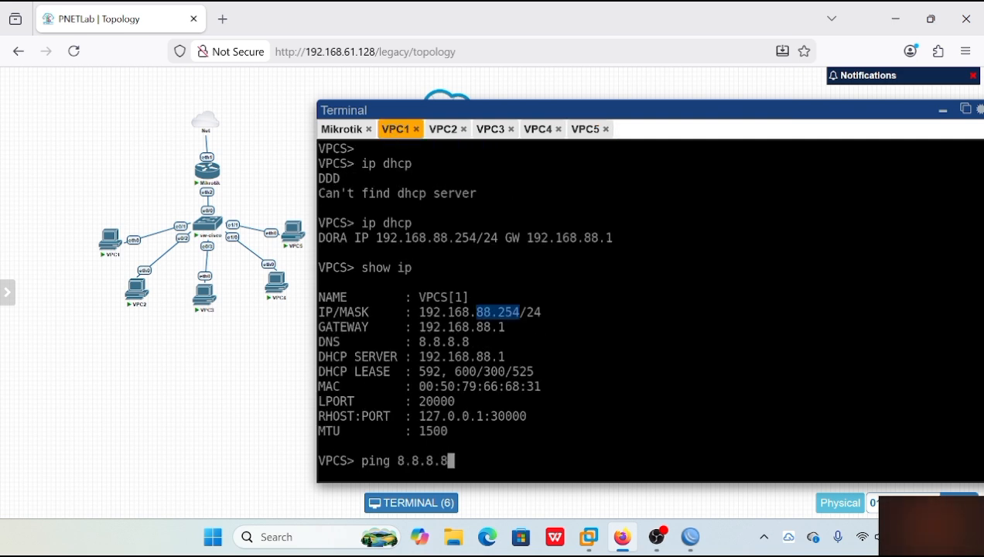
key(Return)
key(ctrl+c)
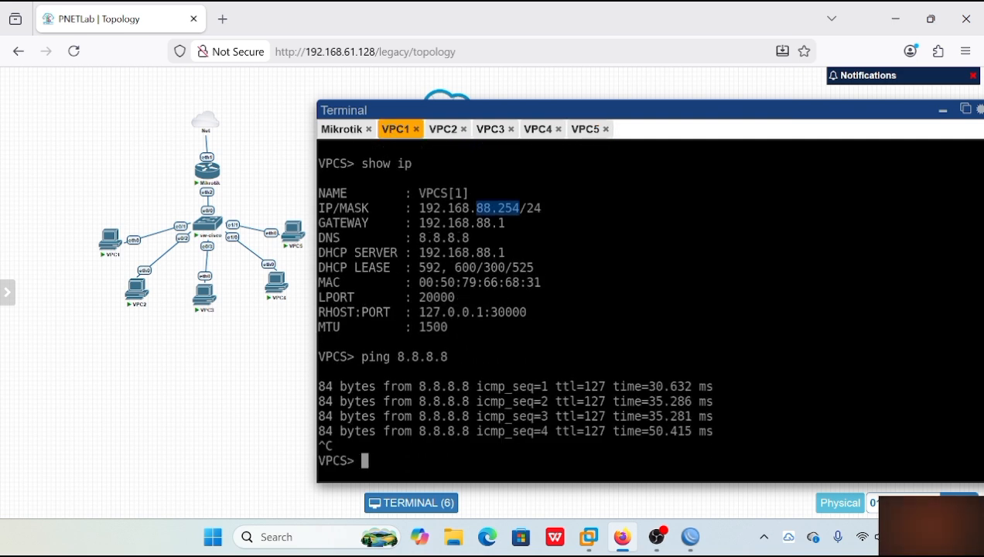
Ping 8.8.8.8 from VPC2 and stop the ping after a few replies.
click(449, 130)
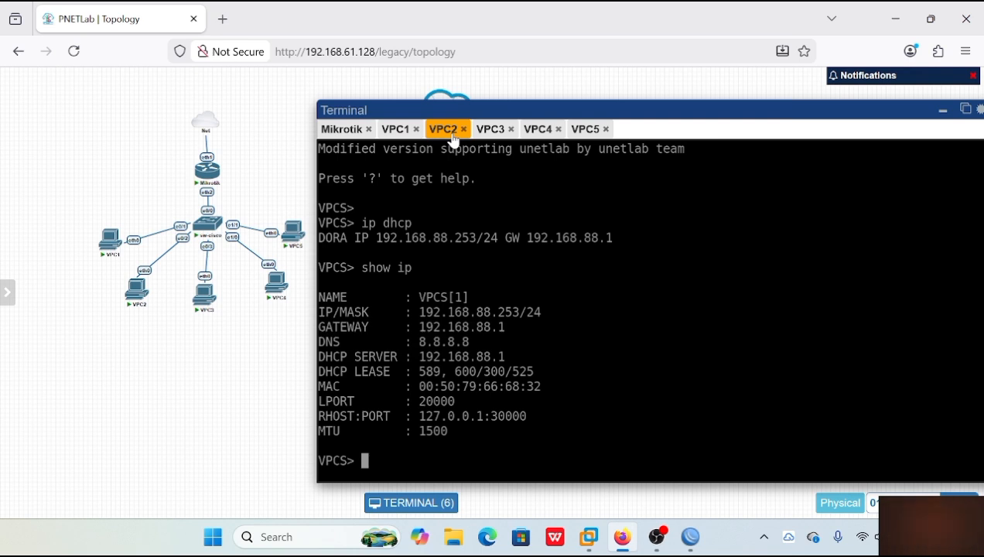
text(ping 8.8.8.8)
key(Return)
key(ctrl+c)
Ping 8.8.8.8 from VPC3 and stop the ping after a few replies.
click(495, 130)
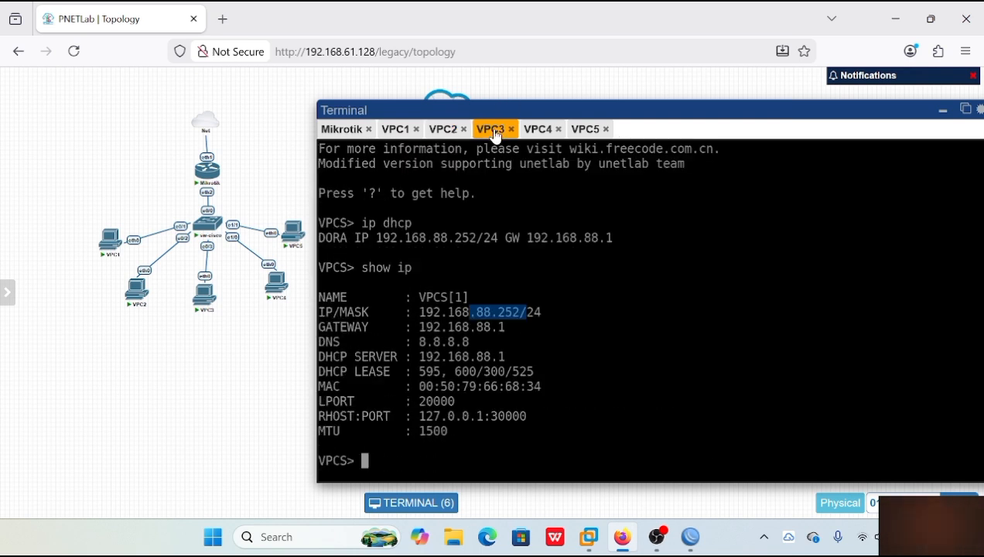
text(ping 8.8.8.8)
key(Return)
key(ctrl+c)
Ping 8.8.8.8 from VPC4 and stop the ping after a few replies.
click(538, 129)
text(ping 8.8)
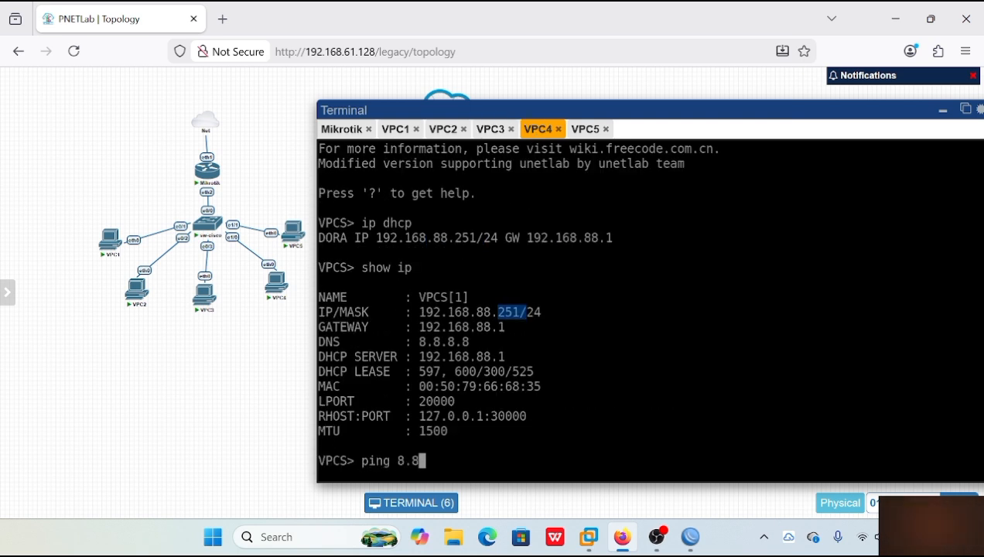
text(.8.8)
key(Return)
key(ctrl+c)
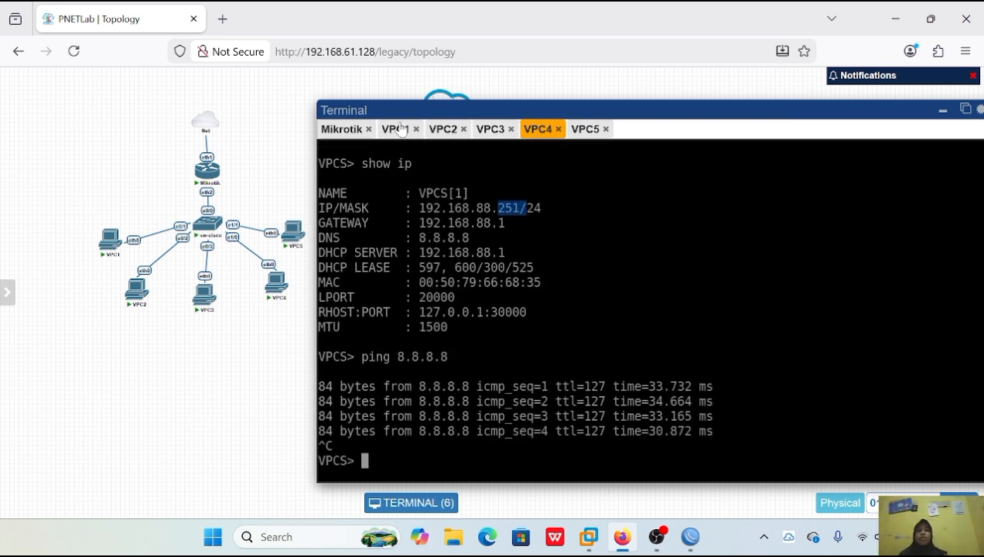
Review the ping output in the terminals of VPC1 through VPC5 in turn.
click(399, 129)
click(448, 130)
click(489, 131)
click(541, 135)
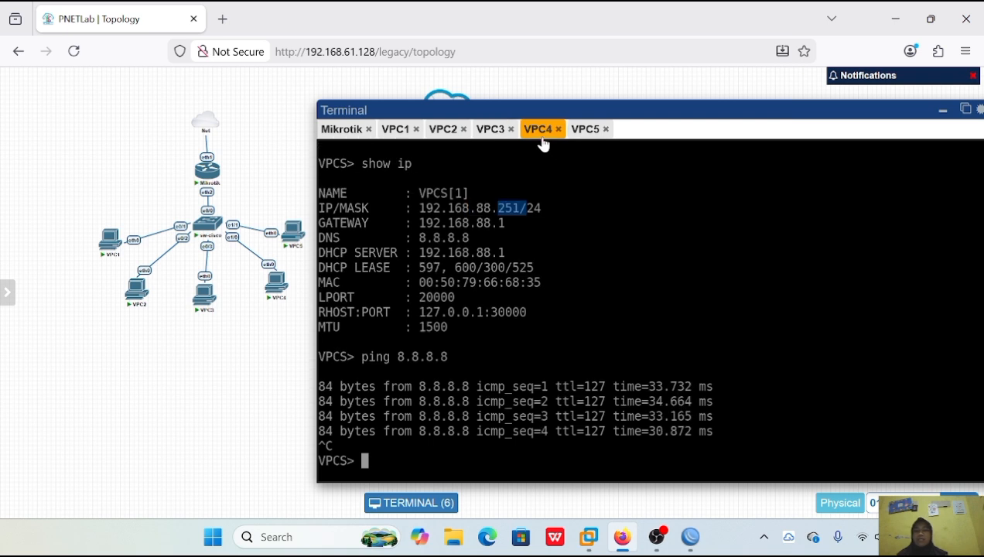
click(574, 131)
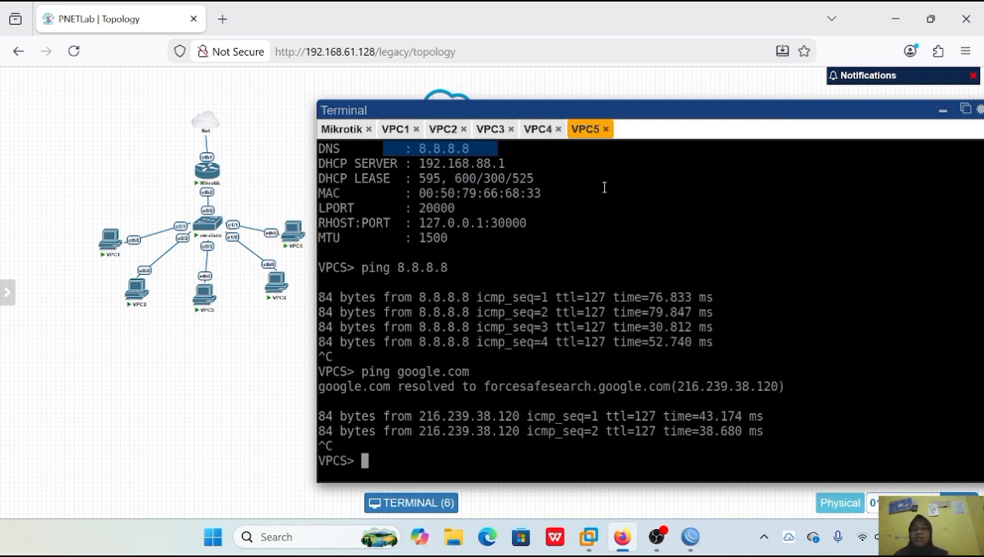
Ping google.com from VPC1, stop the ping, and return to VPC5's terminal to compare its output.
click(399, 133)
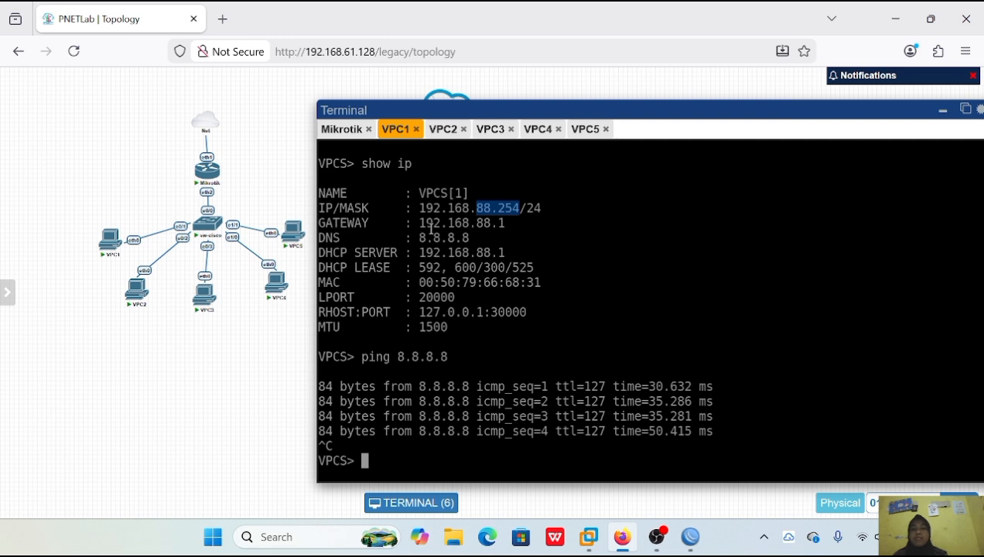
text(ping)
key(BackSpace)
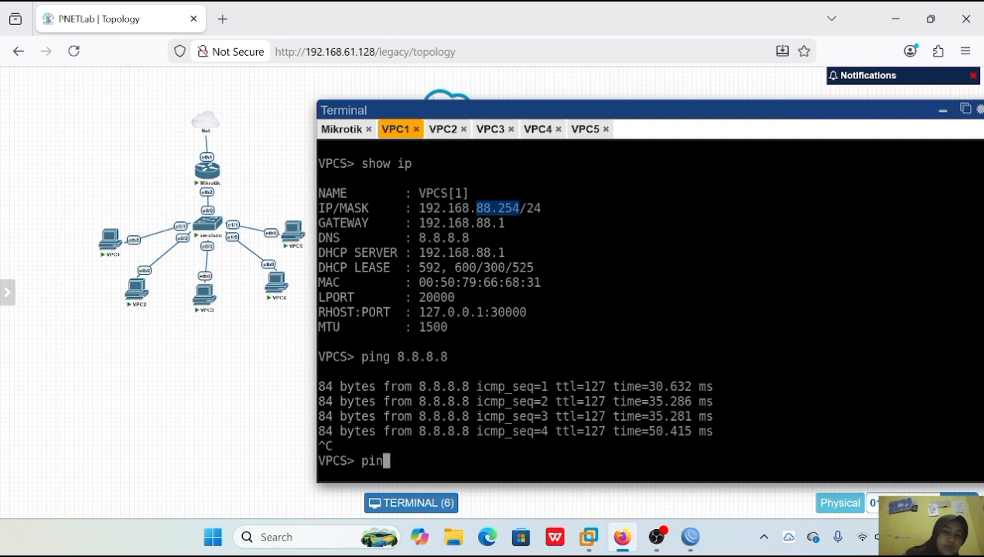
text(g g)
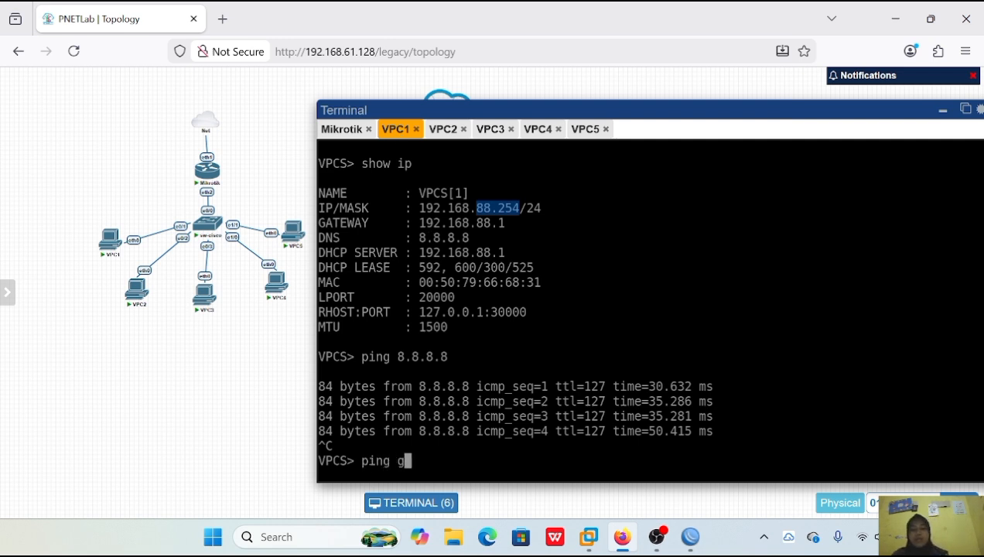
text(oogle.com)
key(Return)
key(ctrl+c)
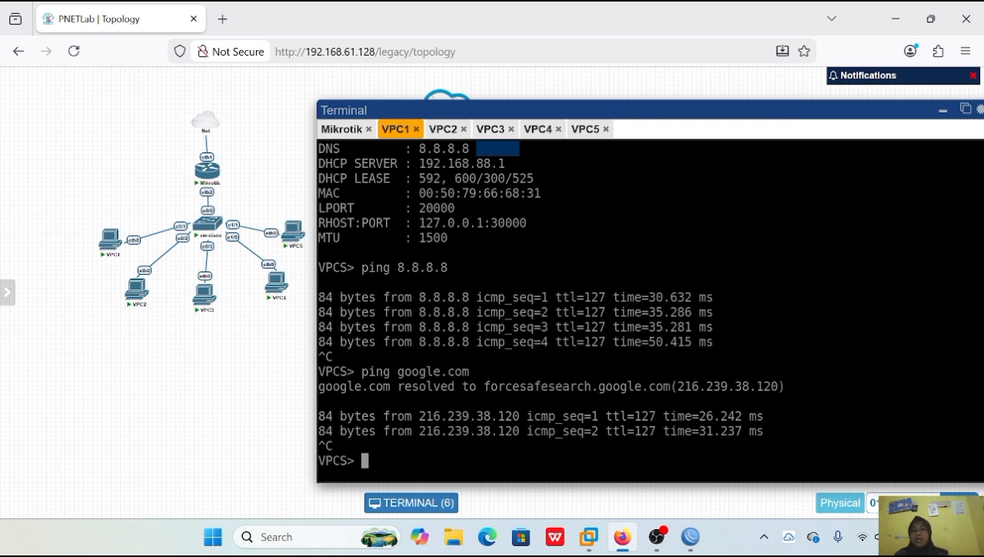
click(586, 133)
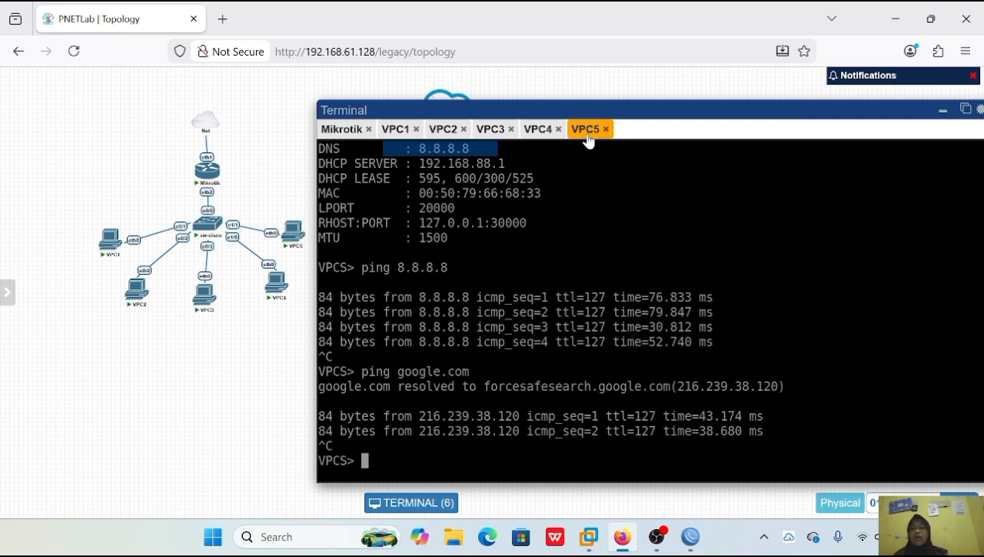
Switch to WinBox and examine the firewall's NAT rules, filter rules and blank new filter rule form, leaving without adding a rule.
click(690, 538)
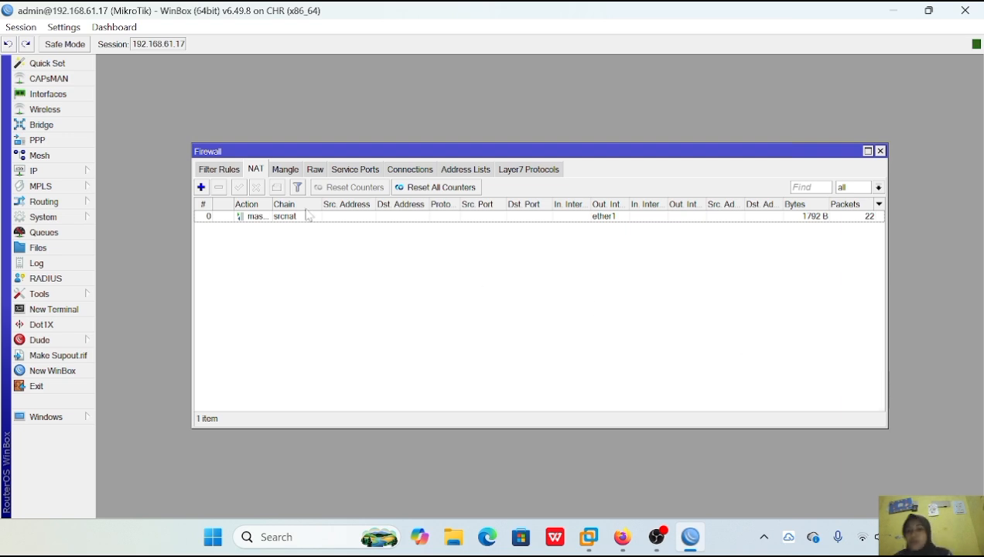
click(220, 171)
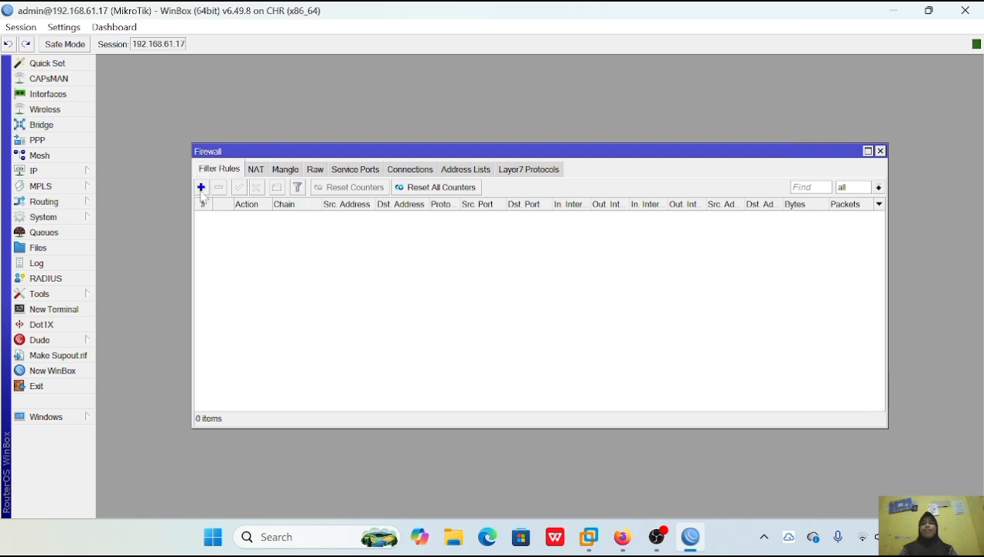
click(201, 187)
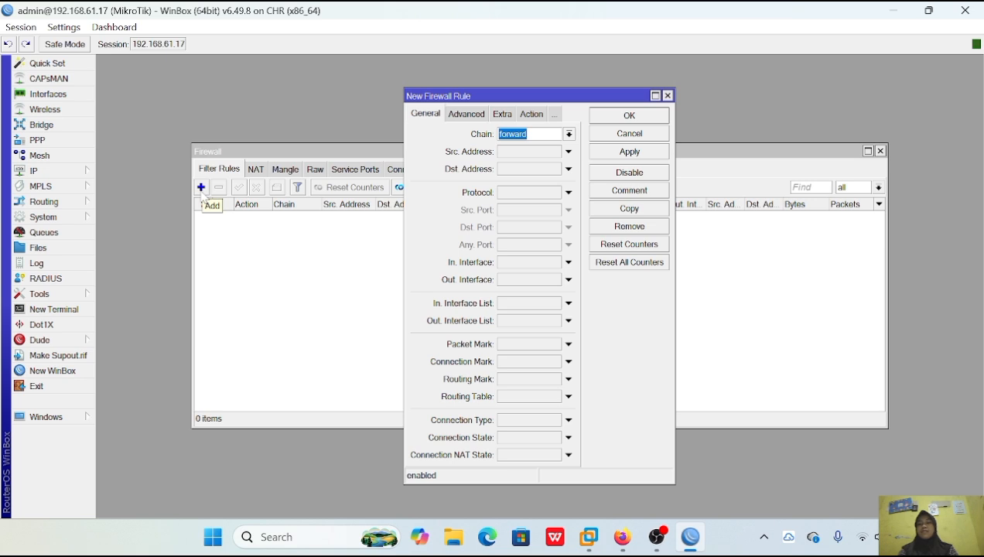
click(668, 96)
Close the Firewall and DHCP Server windows and open the router's ARP list to check the connected clients.
click(881, 150)
click(848, 151)
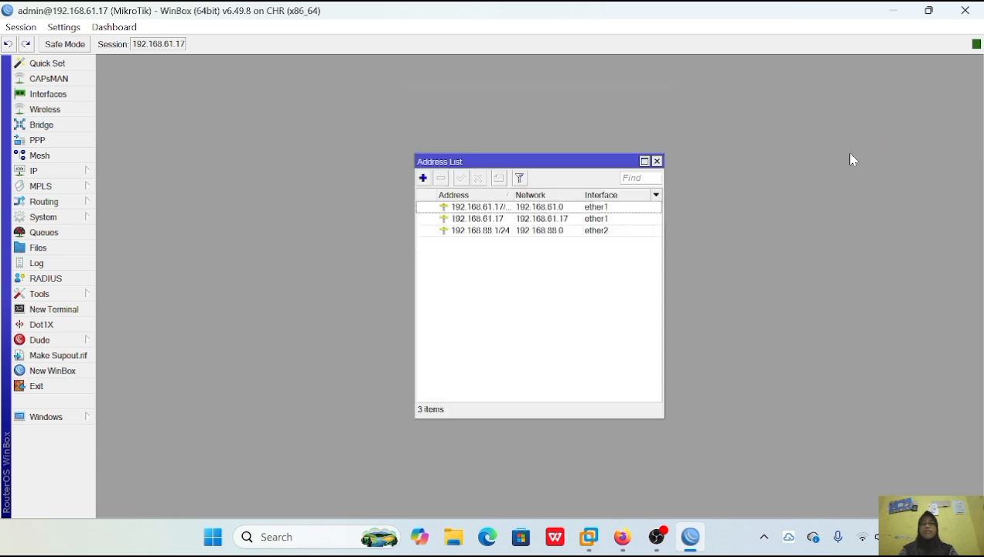
click(34, 171)
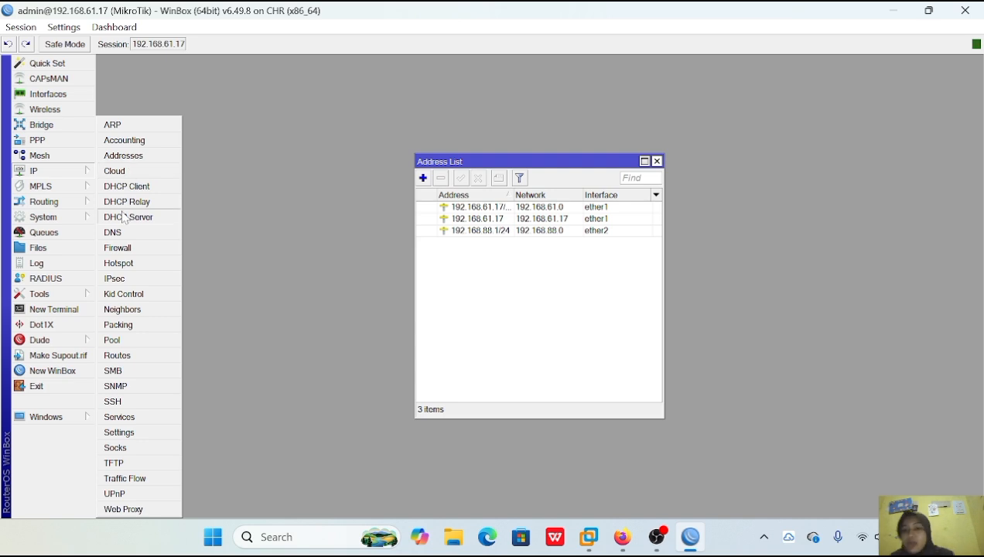
click(116, 124)
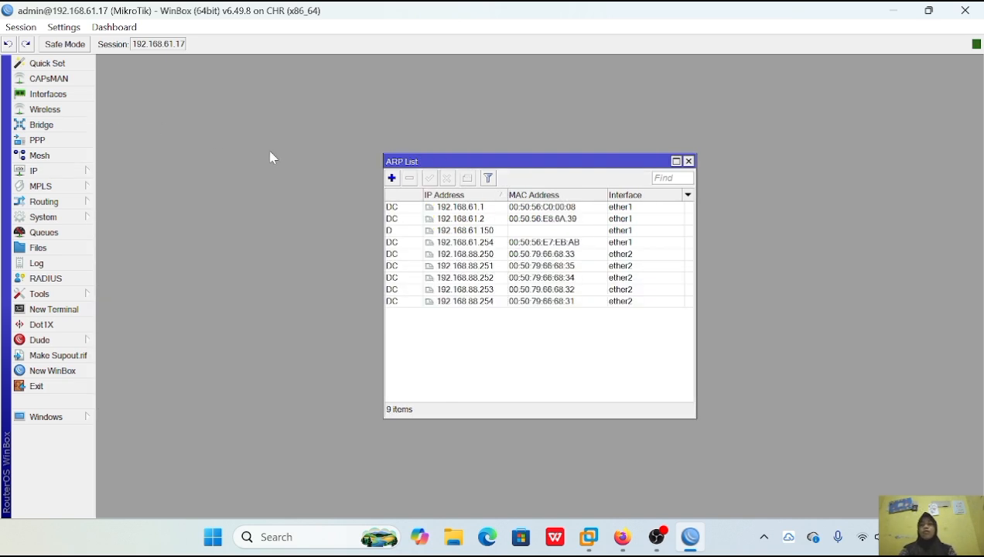